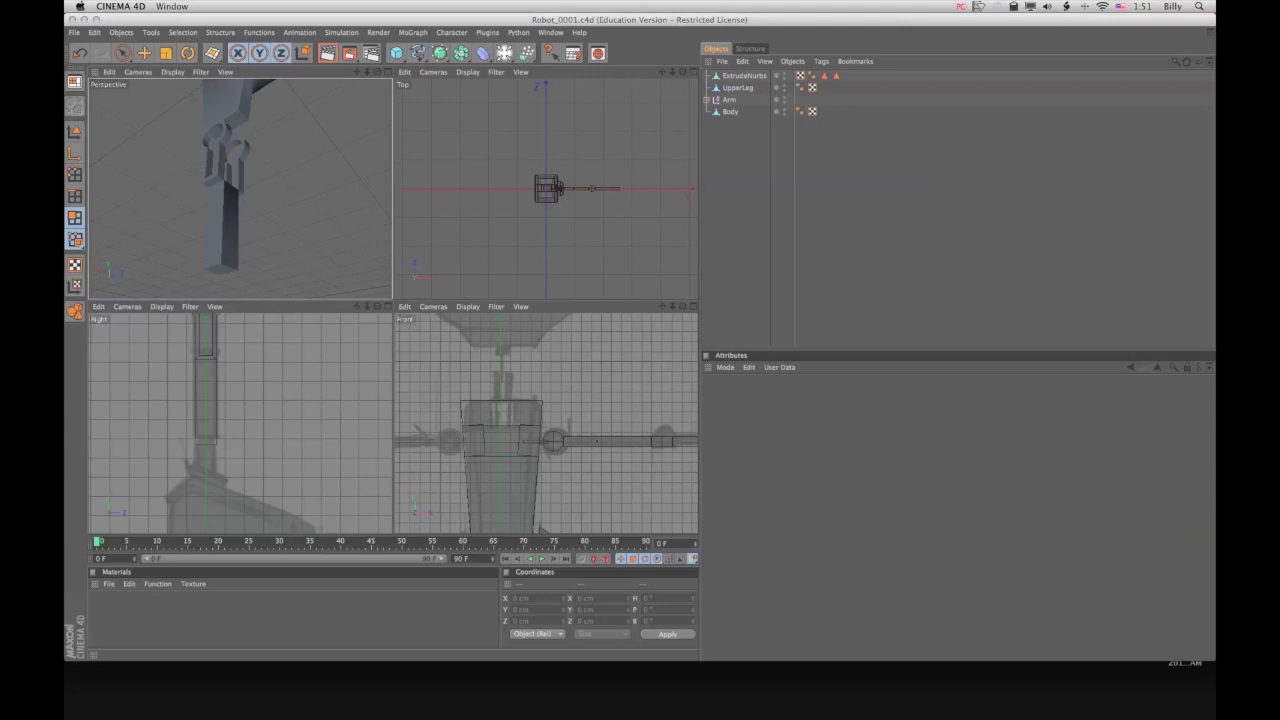
# Select the bottom end polygon of the ExtrudeNurbs lower-leg object with Live Selection
pyautogui.keyDown('alt'); pyautogui.moveTo(240, 424); pyautogui.dragTo(240, 407, button='middle'); pyautogui.keyUp('alt')
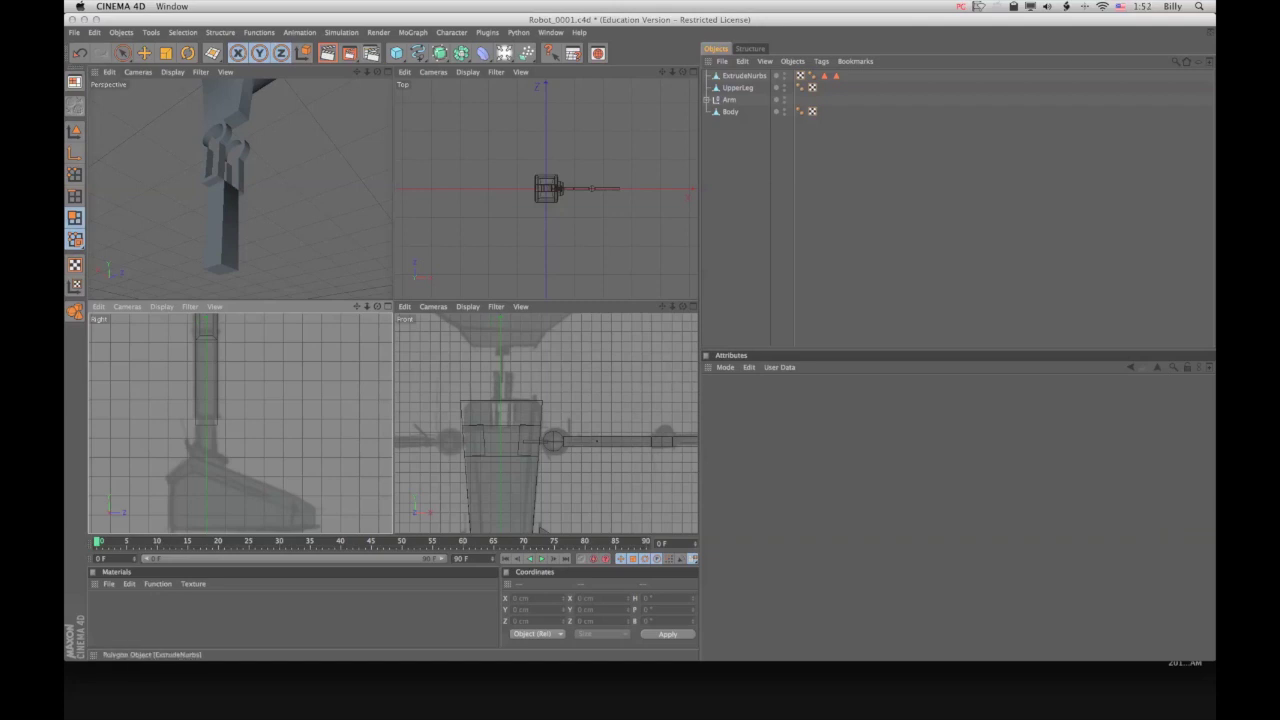
pyautogui.click(744, 76)
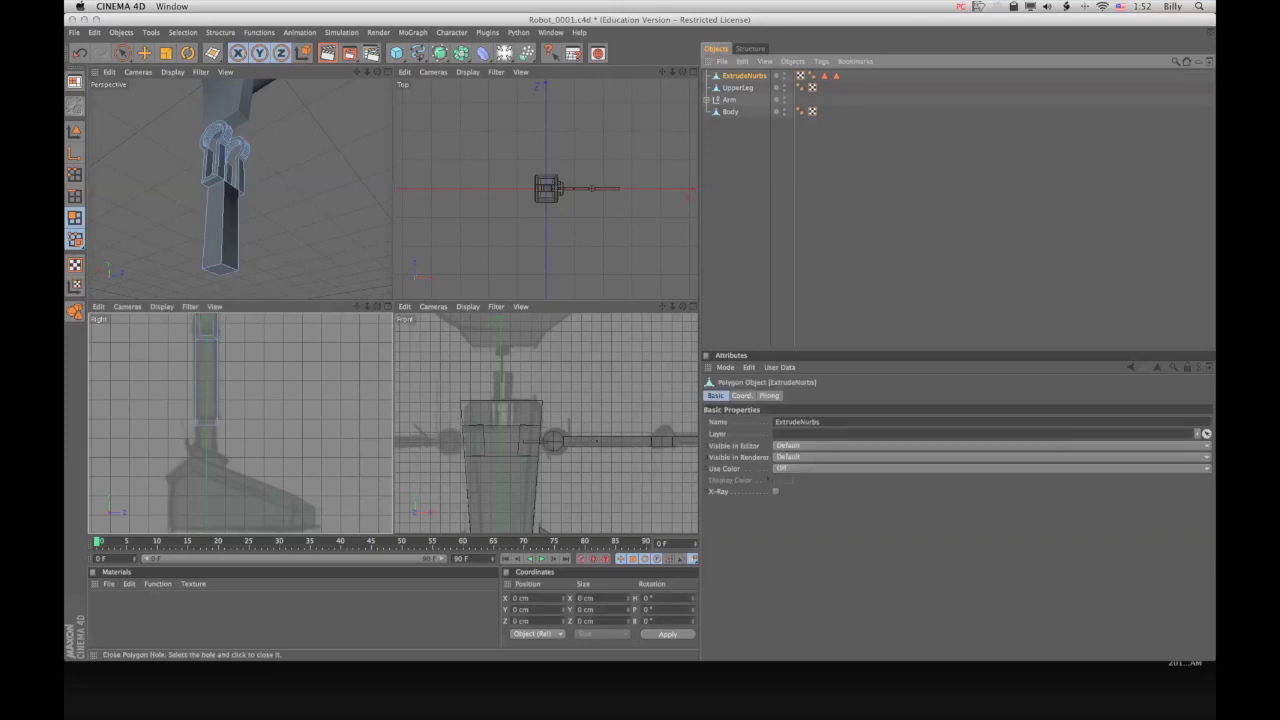
pyautogui.click(122, 53)
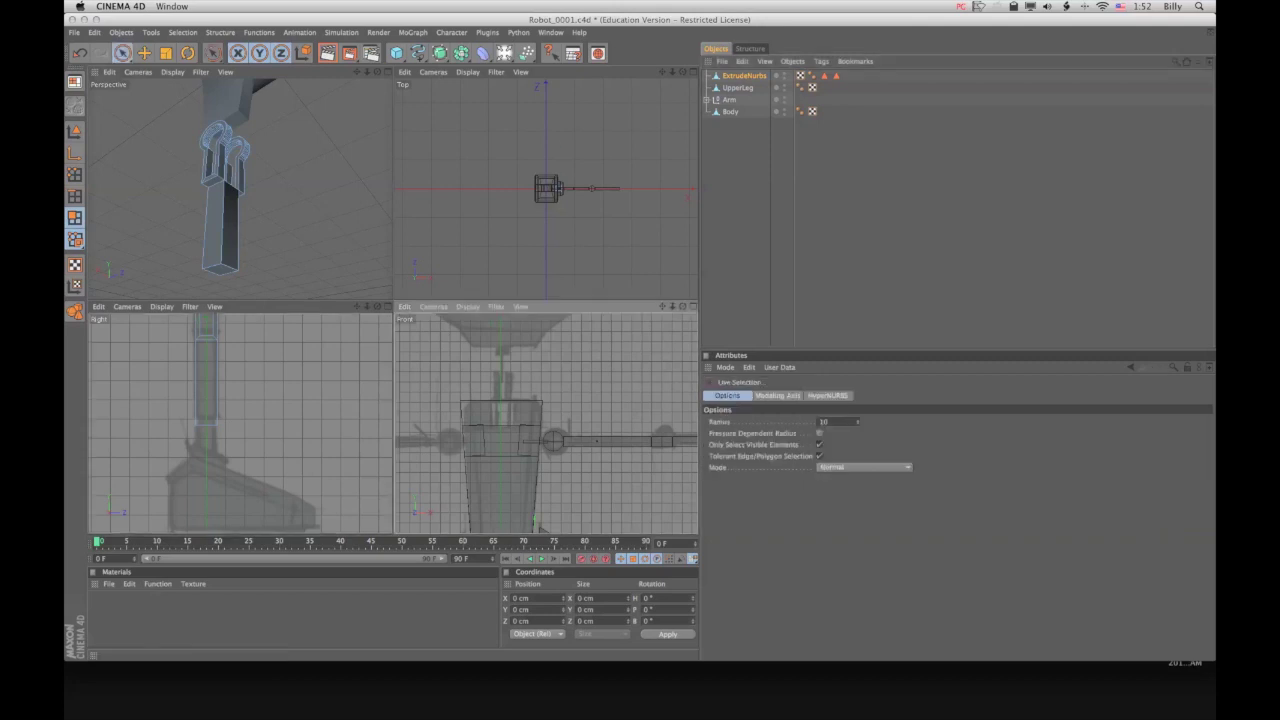
pyautogui.click(557, 180)
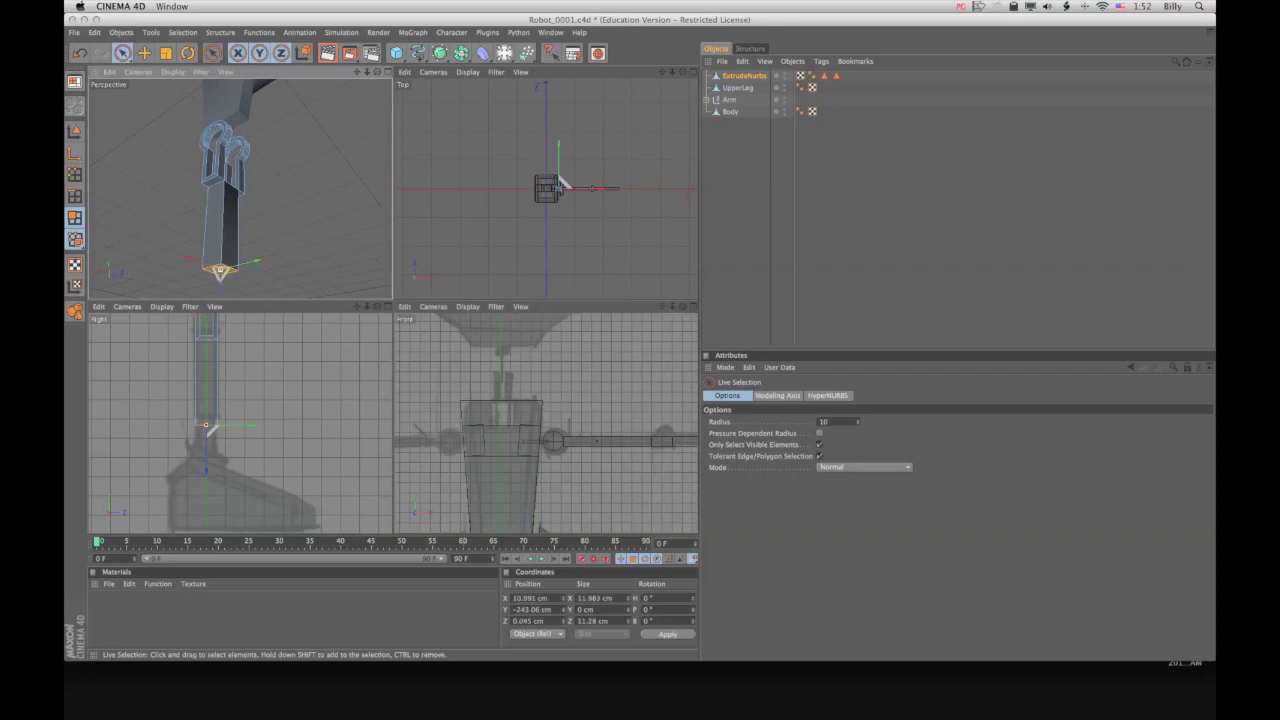
# Inset the selected bottom polygon of the lower leg by about 1.16 cm with Extrude Inner
pyautogui.moveTo(377, 72); pyautogui.dragTo(270, 68)
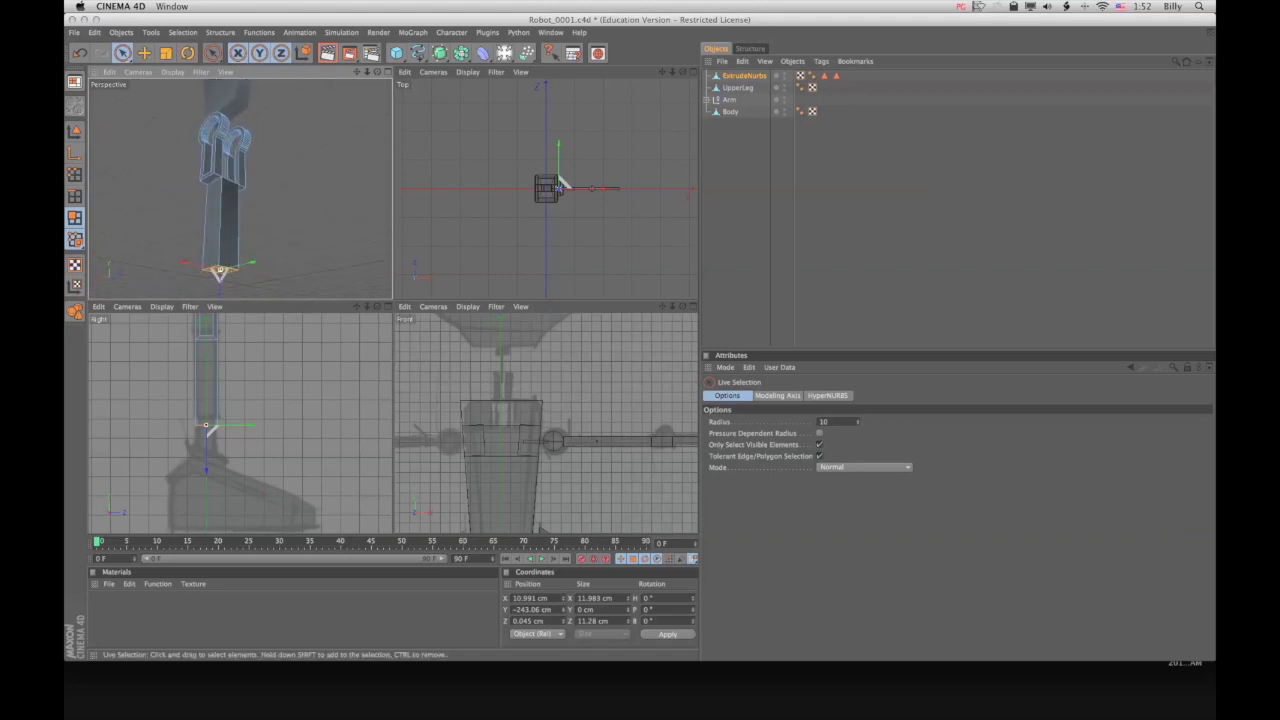
pyautogui.press('m')
pyautogui.press('t')
pyautogui.press('m')
pyautogui.press('w')
pyautogui.moveTo(560, 184); pyautogui.dragTo(561, 184)
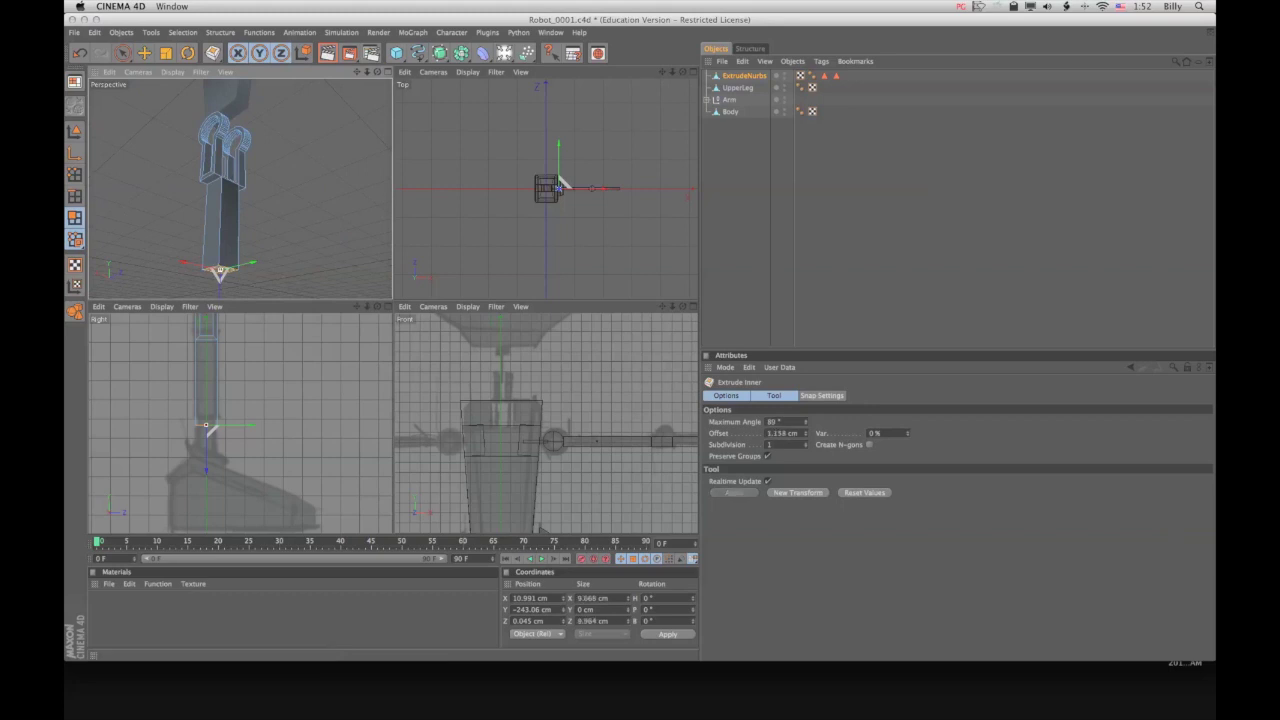
# Undo the last inset and inset the lower leg's bottom polygon again by about 2.25 cm
pyautogui.moveTo(357, 72); pyautogui.dragTo(390, 50)
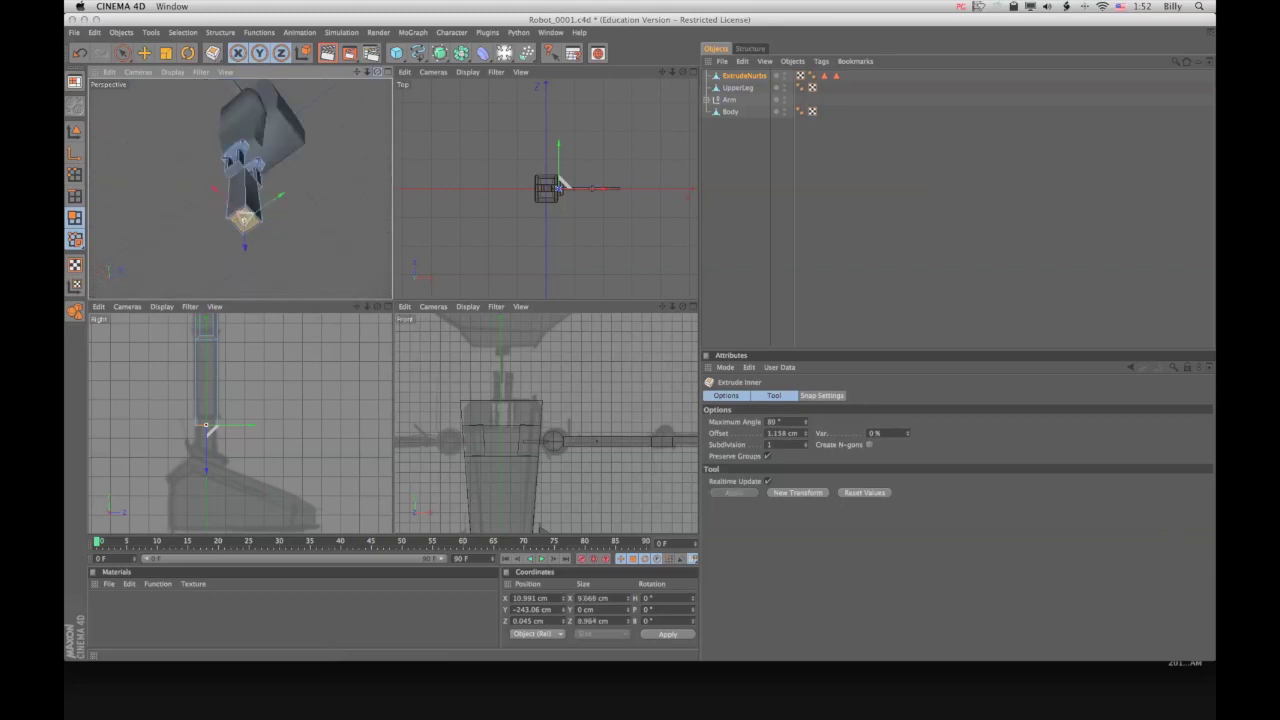
pyautogui.scroll(-3, 244, 200)
pyautogui.scroll(8, 244, 200)
pyautogui.scroll(-8, 244, 200)
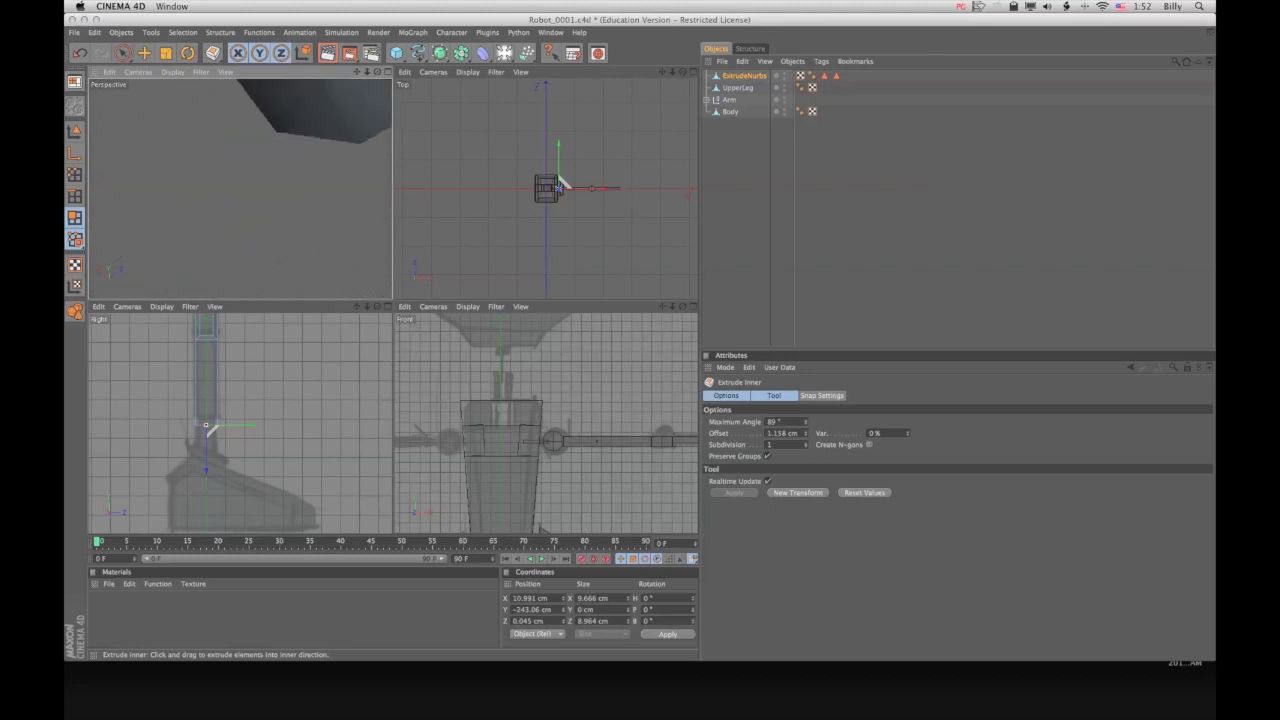
pyautogui.scroll(2, 244, 200)
pyautogui.press('F1')
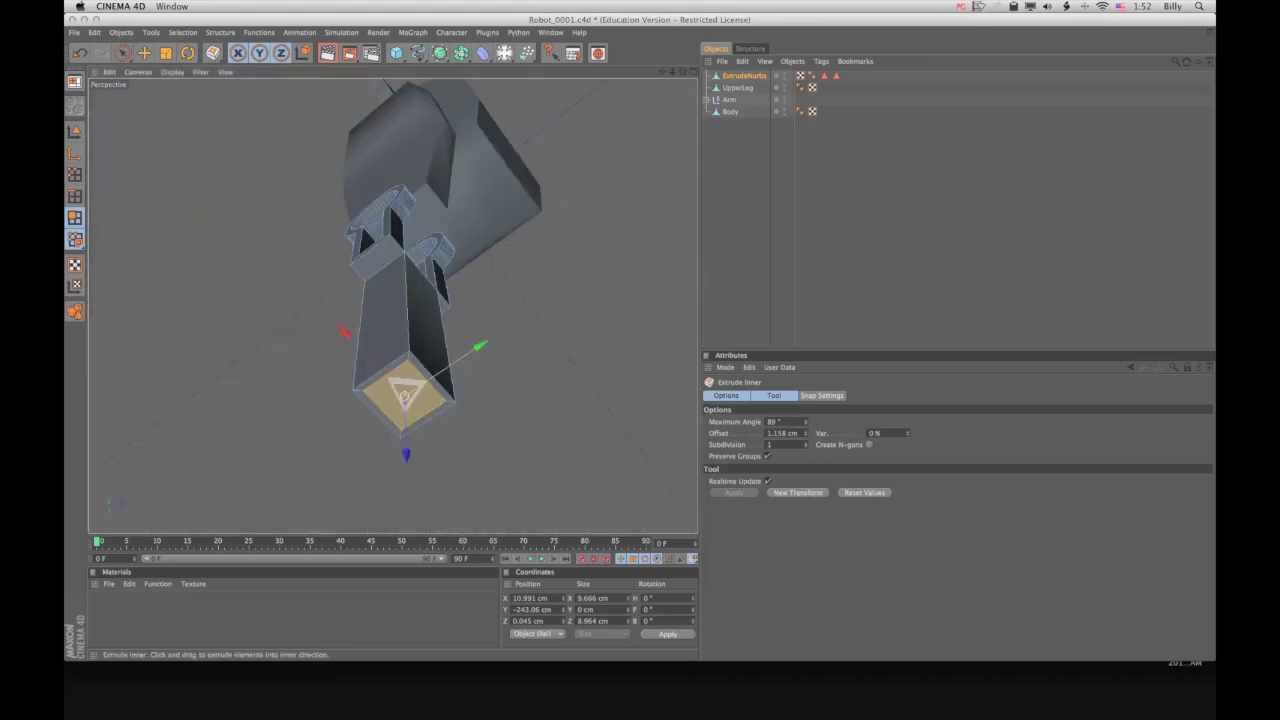
pyautogui.press('super+z')
pyautogui.moveTo(404, 396); pyautogui.dragTo(404, 397)
pyautogui.middleClick(563, 181)
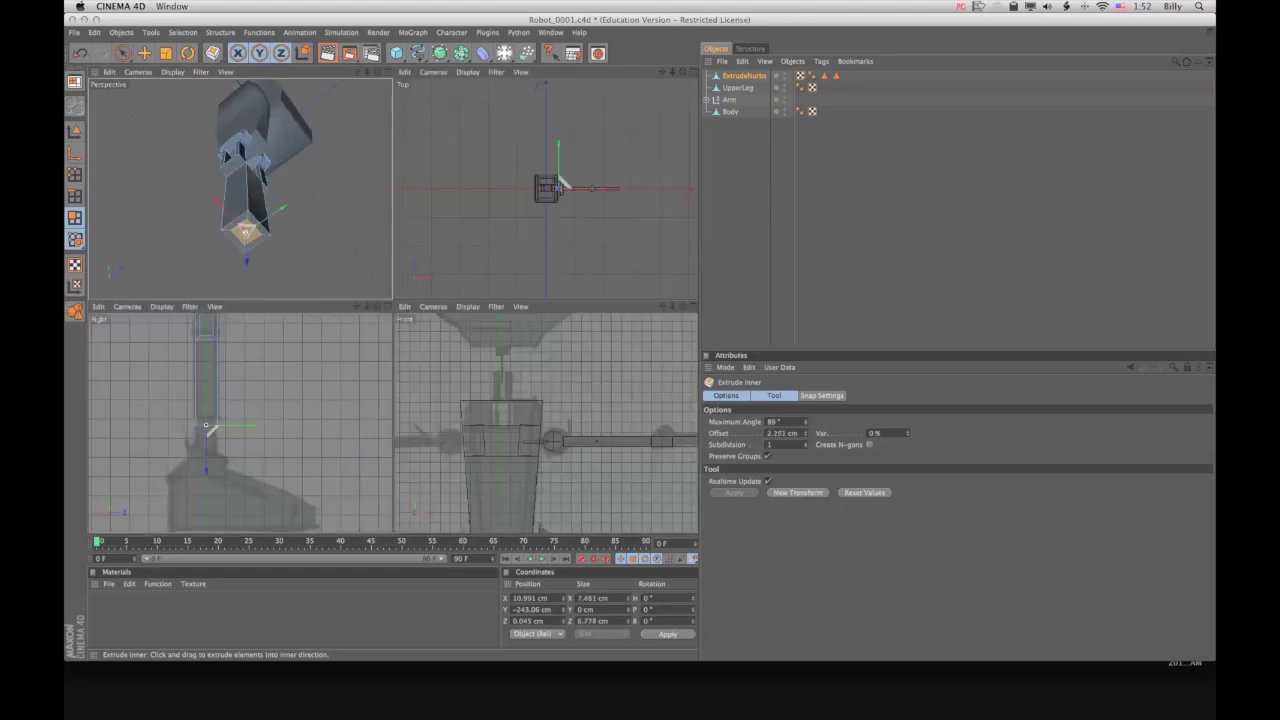
# Scale the inset polygon to about 7.28 by 6.59 cm and extrude it about 21.4 cm down into the foot
pyautogui.press('t')
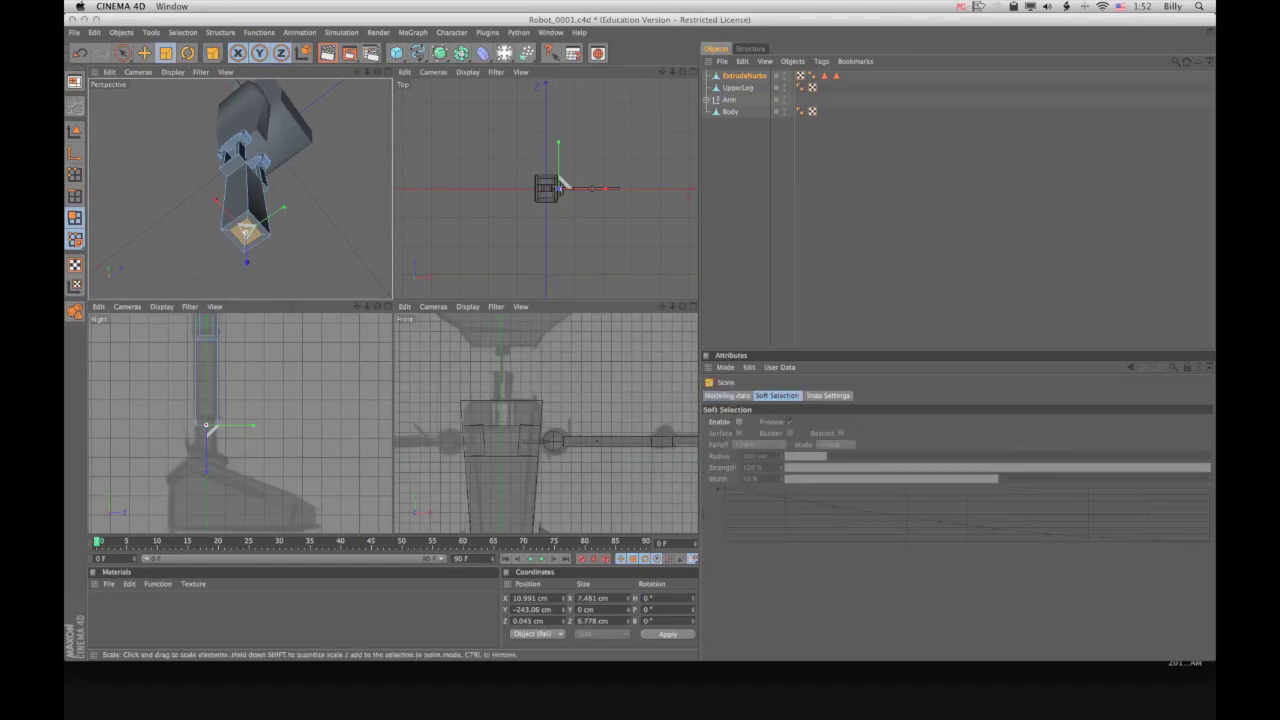
pyautogui.press('F3')
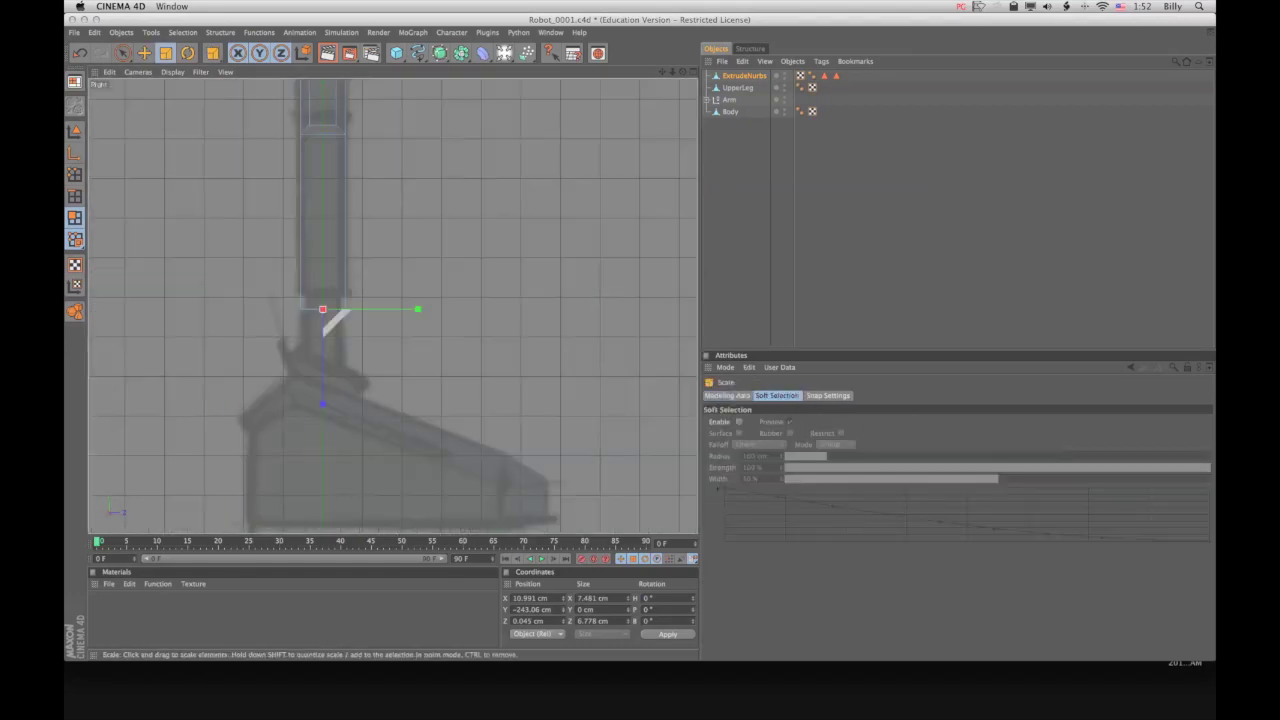
pyautogui.moveTo(337, 321); pyautogui.dragTo(342, 321)
pyautogui.press('m')
pyautogui.press('t')
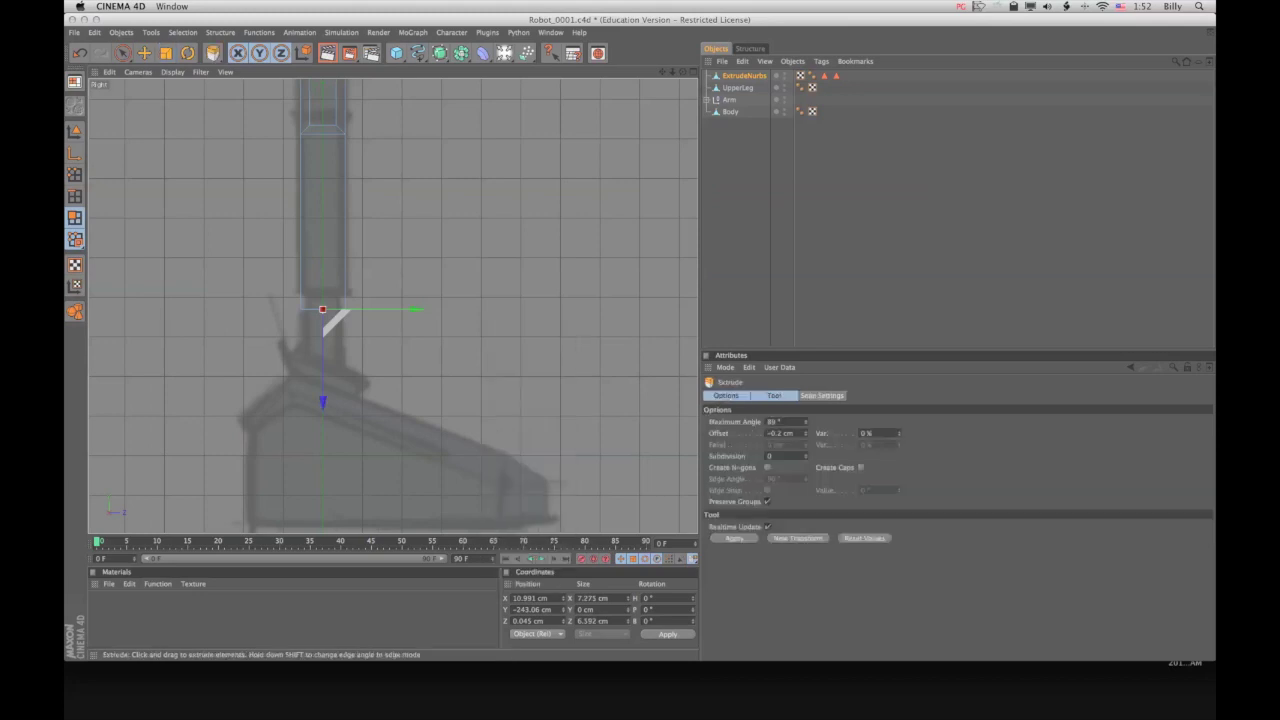
pyautogui.moveTo(335, 322); pyautogui.dragTo(335, 406)
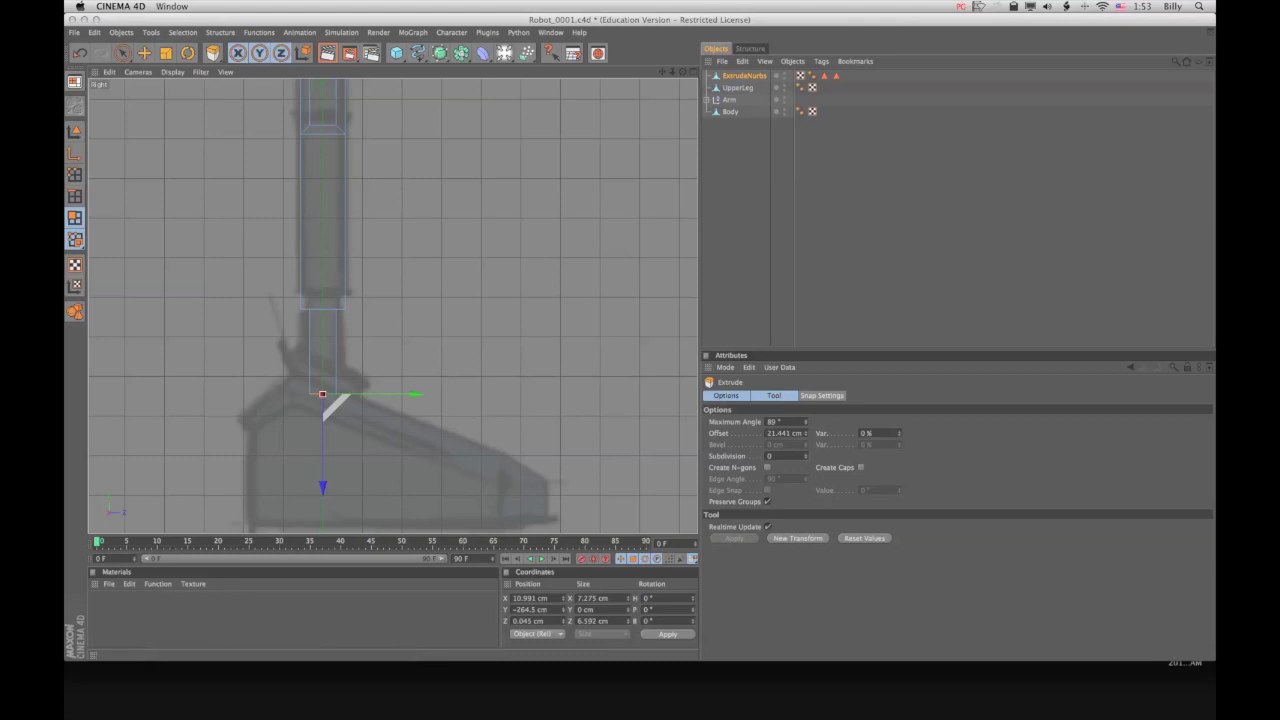
pyautogui.click(123, 53)
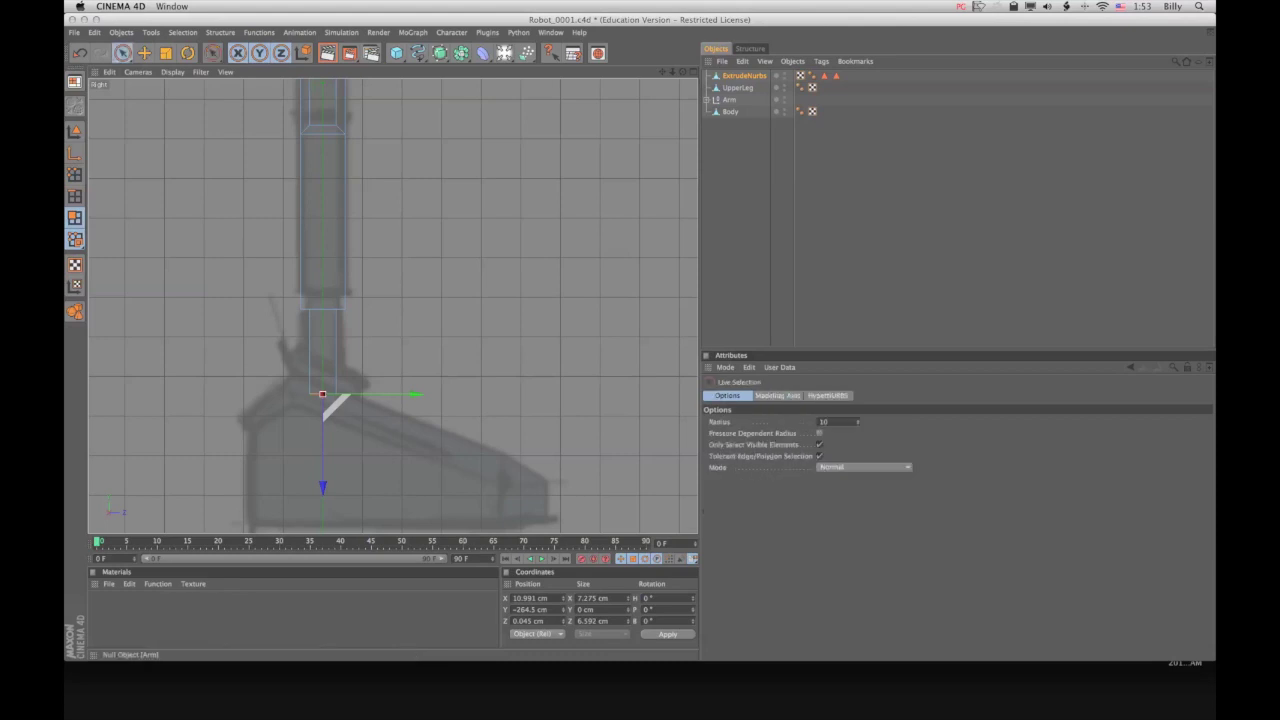
# Rename the ExtrudeNurbs object to LowerLeg
pyautogui.doubleClick(746, 76)
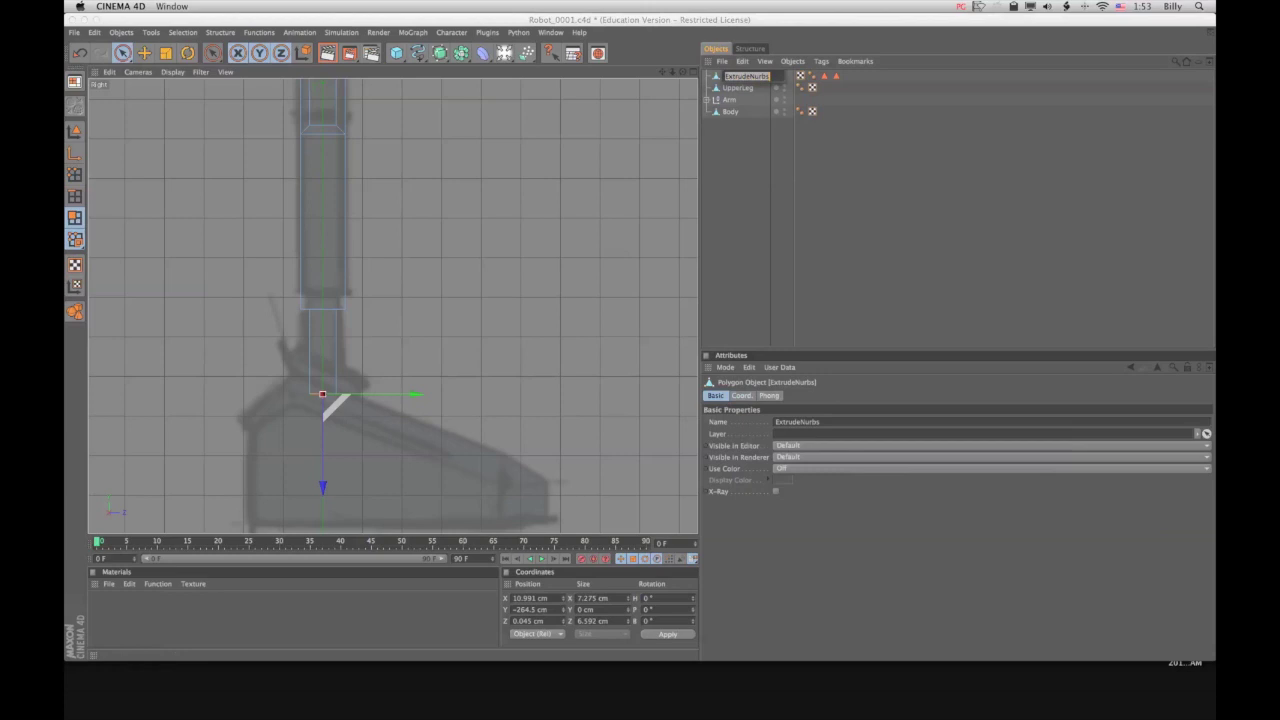
pyautogui.write('LowerLeg')
pyautogui.press('Return')
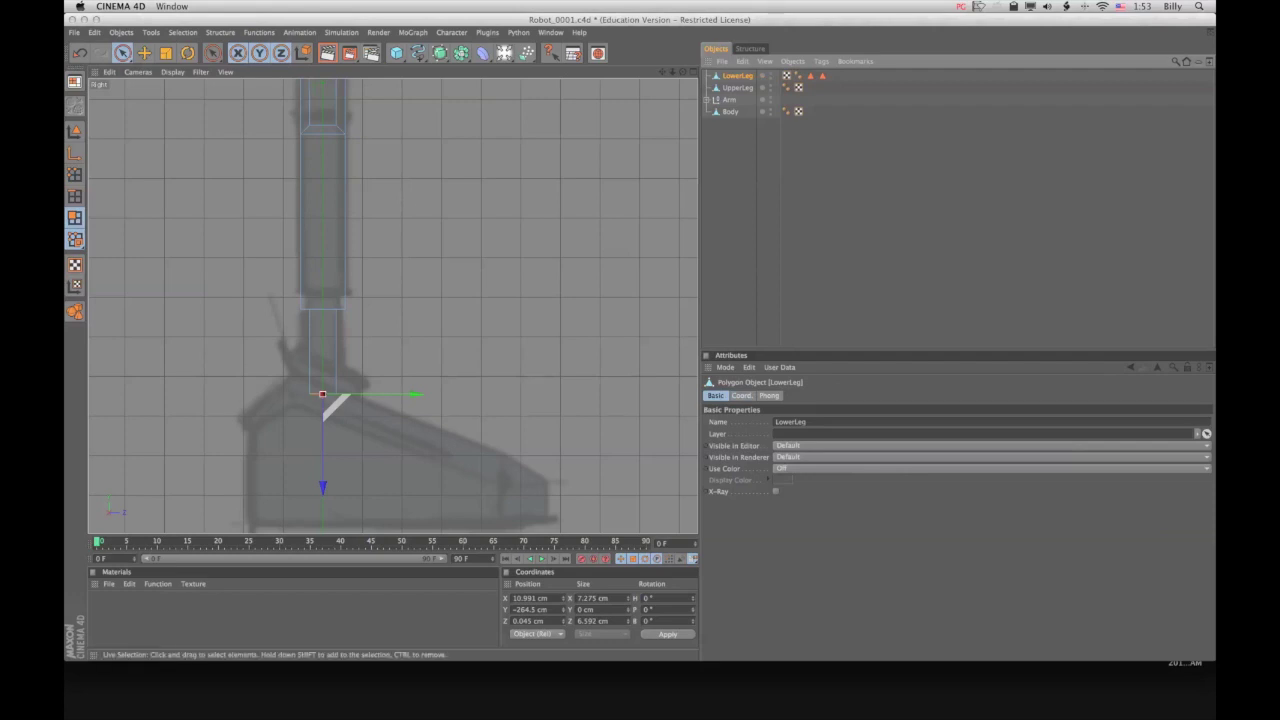
# Add a cube primitive and move it down to foot height in the reference drawing
pyautogui.click(396, 53)
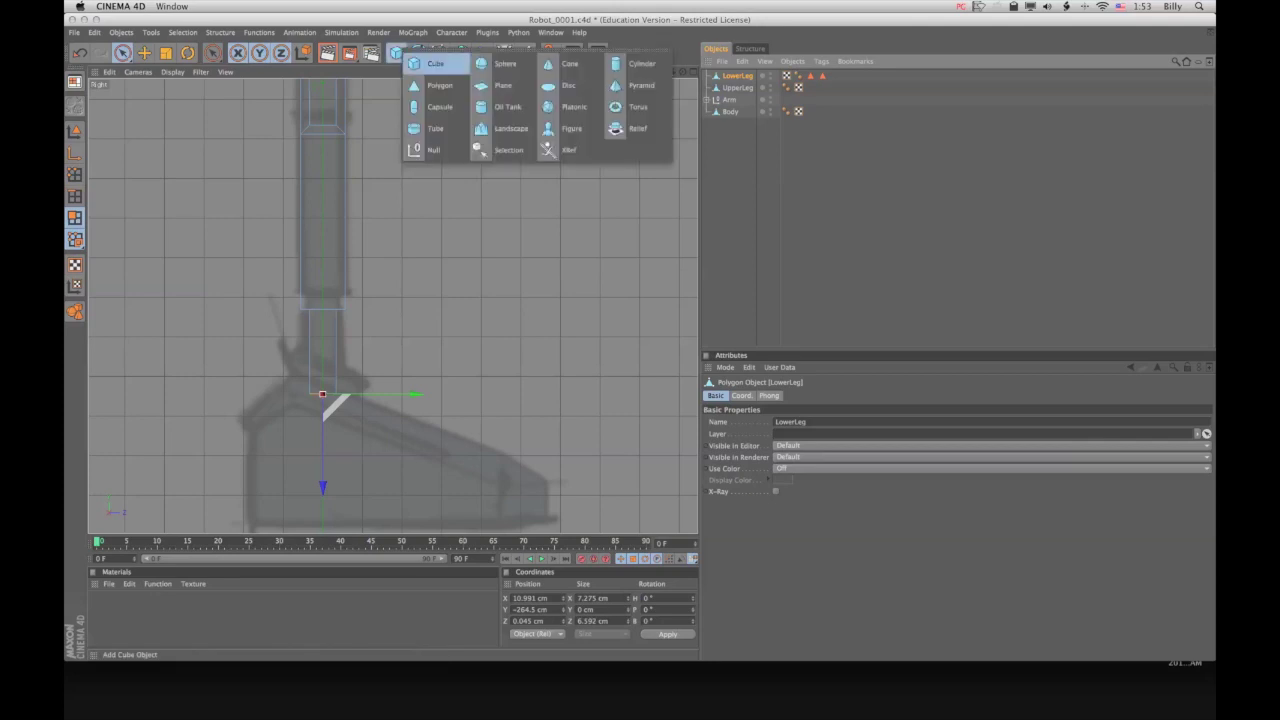
pyautogui.click(435, 63)
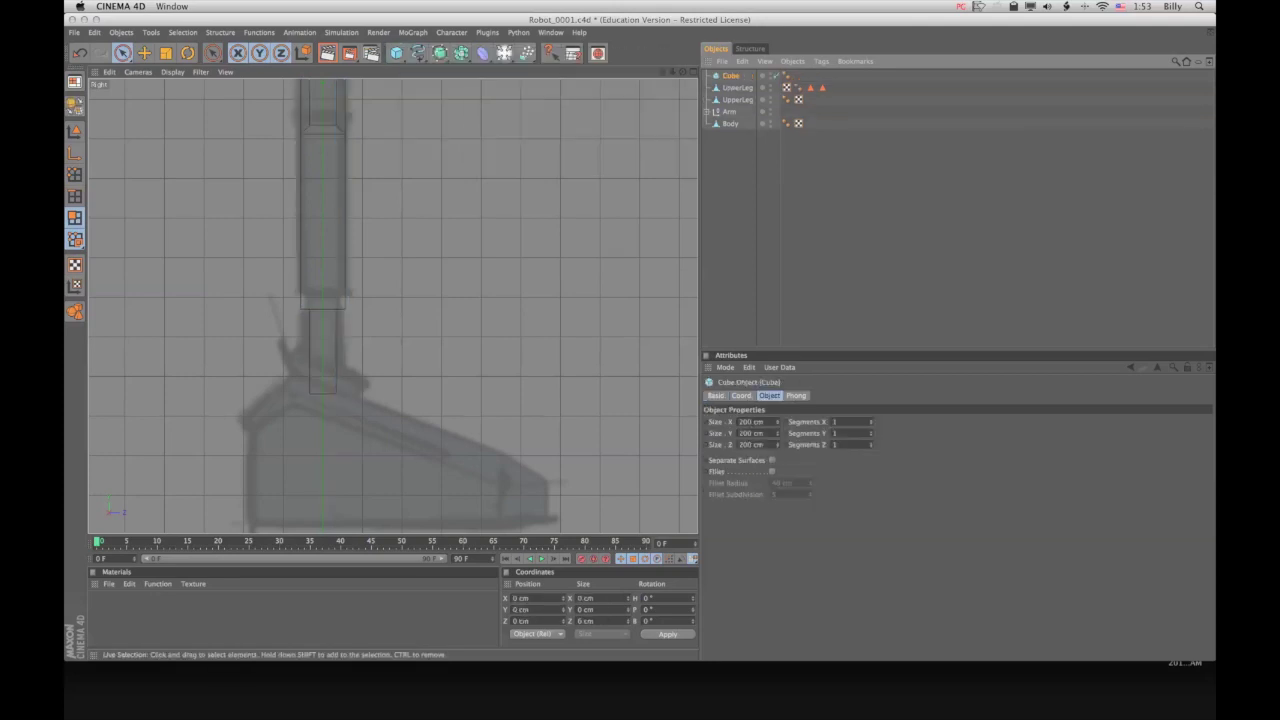
pyautogui.press('F5')
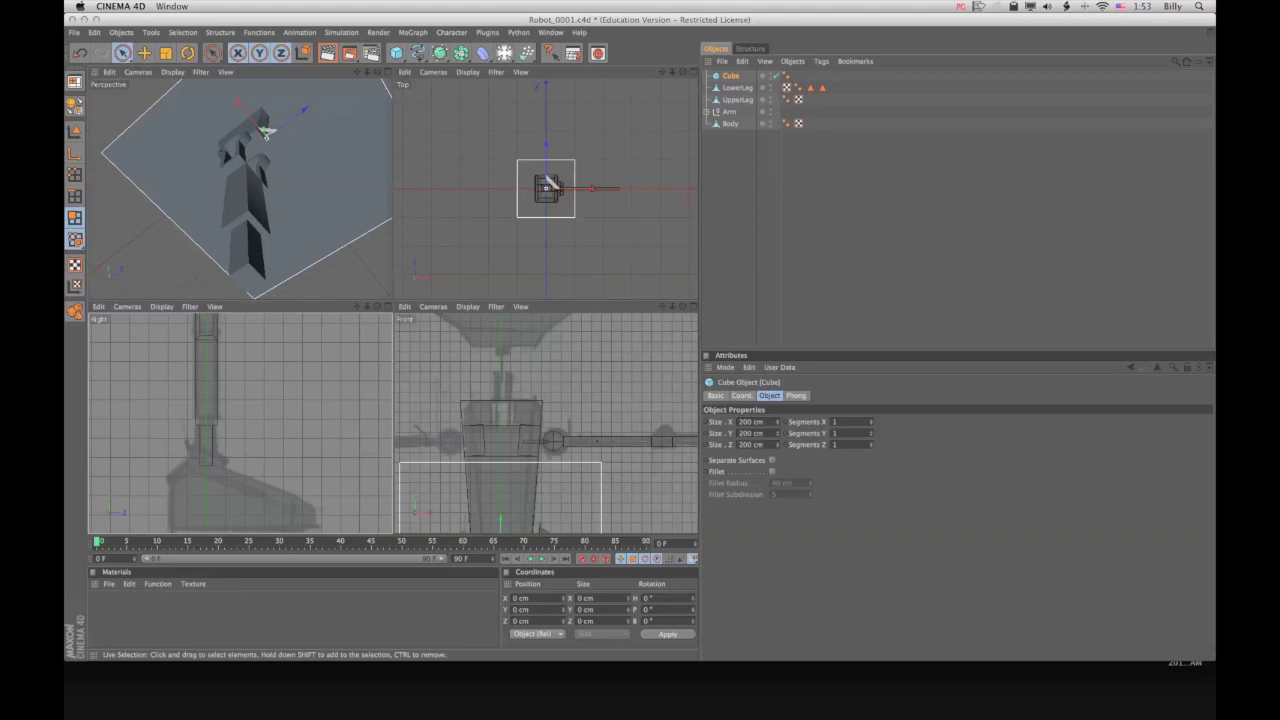
pyautogui.scroll(-8, 546, 424)
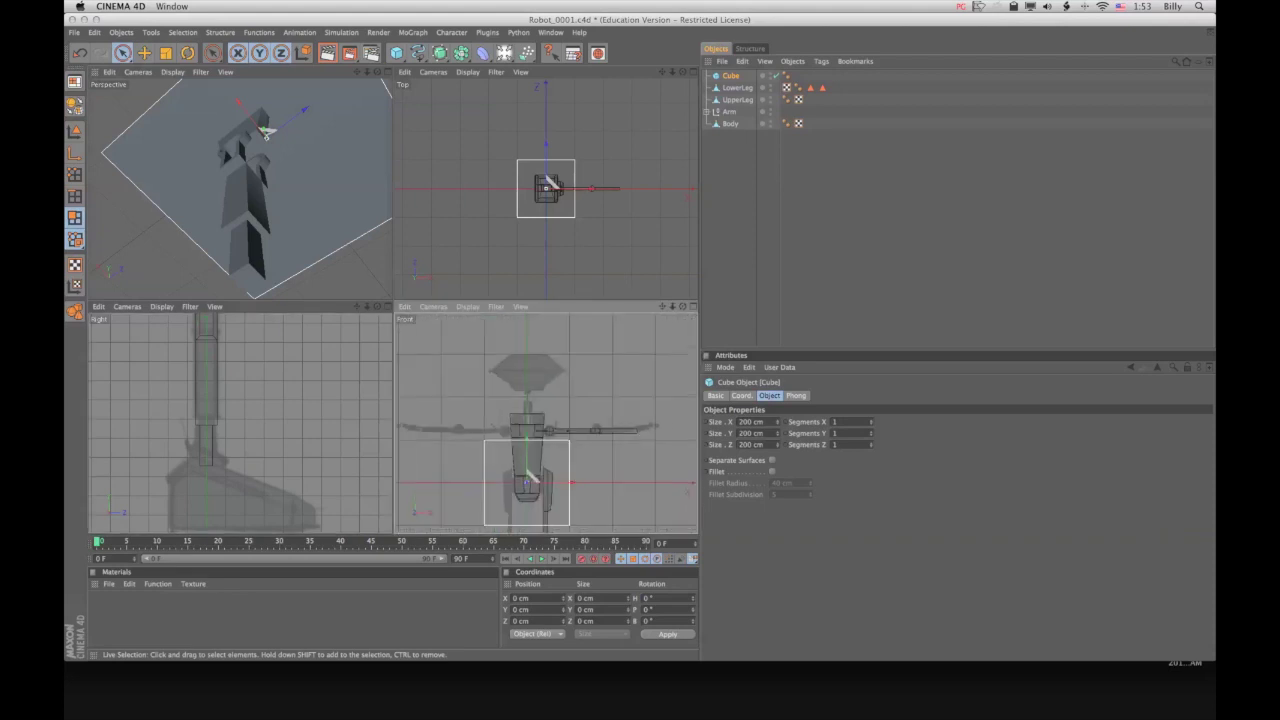
pyautogui.moveTo(662, 307); pyautogui.dragTo(681, 207)
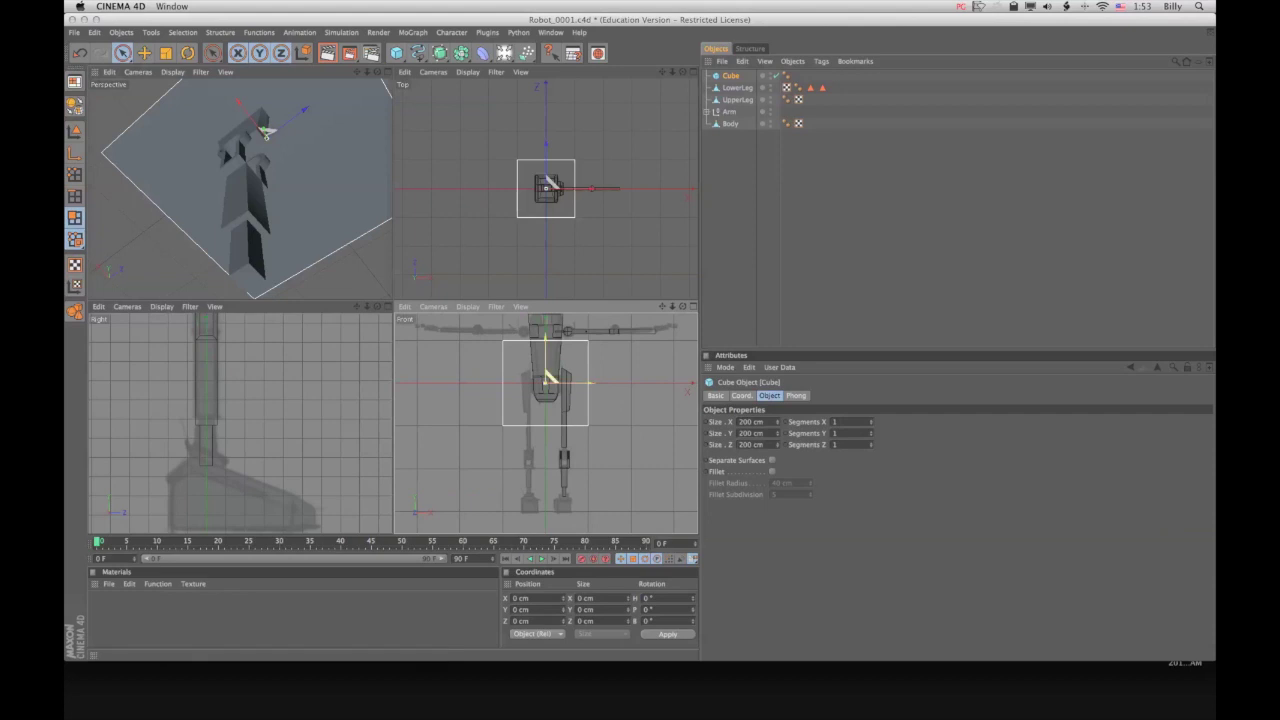
pyautogui.moveTo(547, 379); pyautogui.dragTo(536, 497)
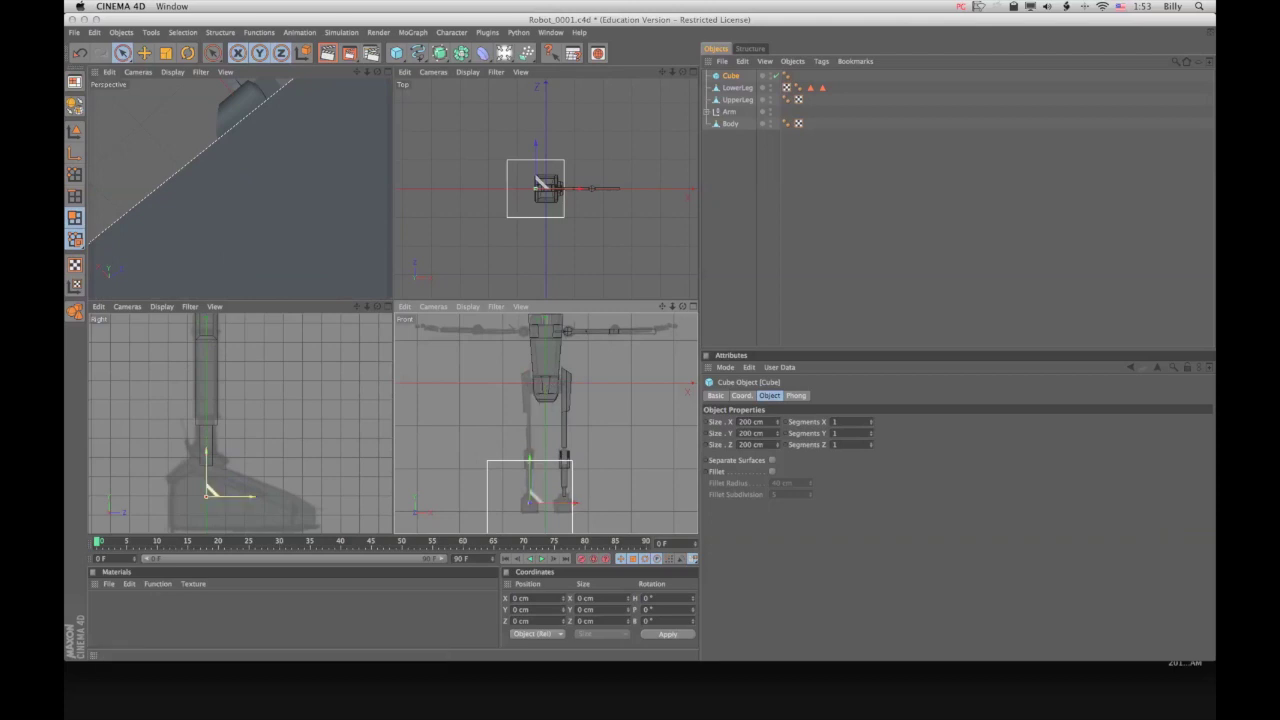
pyautogui.moveTo(207, 480); pyautogui.dragTo(207, 488)
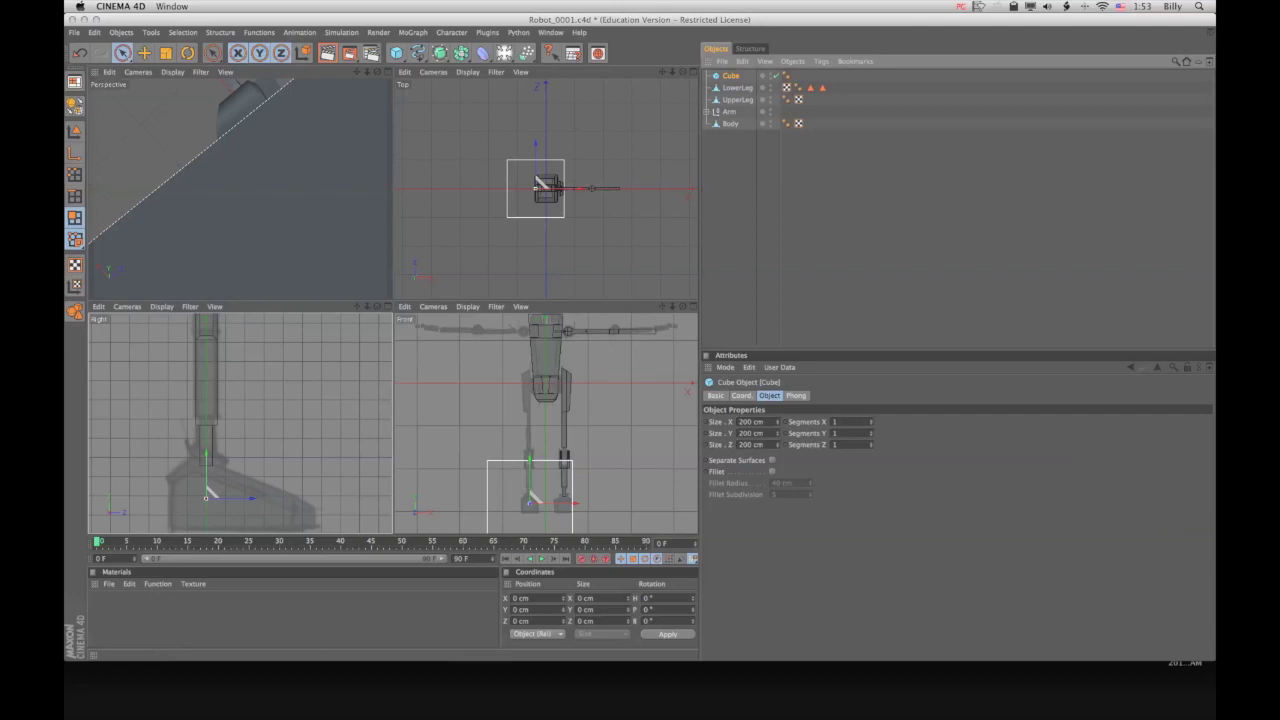
# Set the cube's X size to 42 cm and center it over the reference foot beneath the modeled lower leg
pyautogui.moveTo(777, 422); pyautogui.dragTo(778, 550)
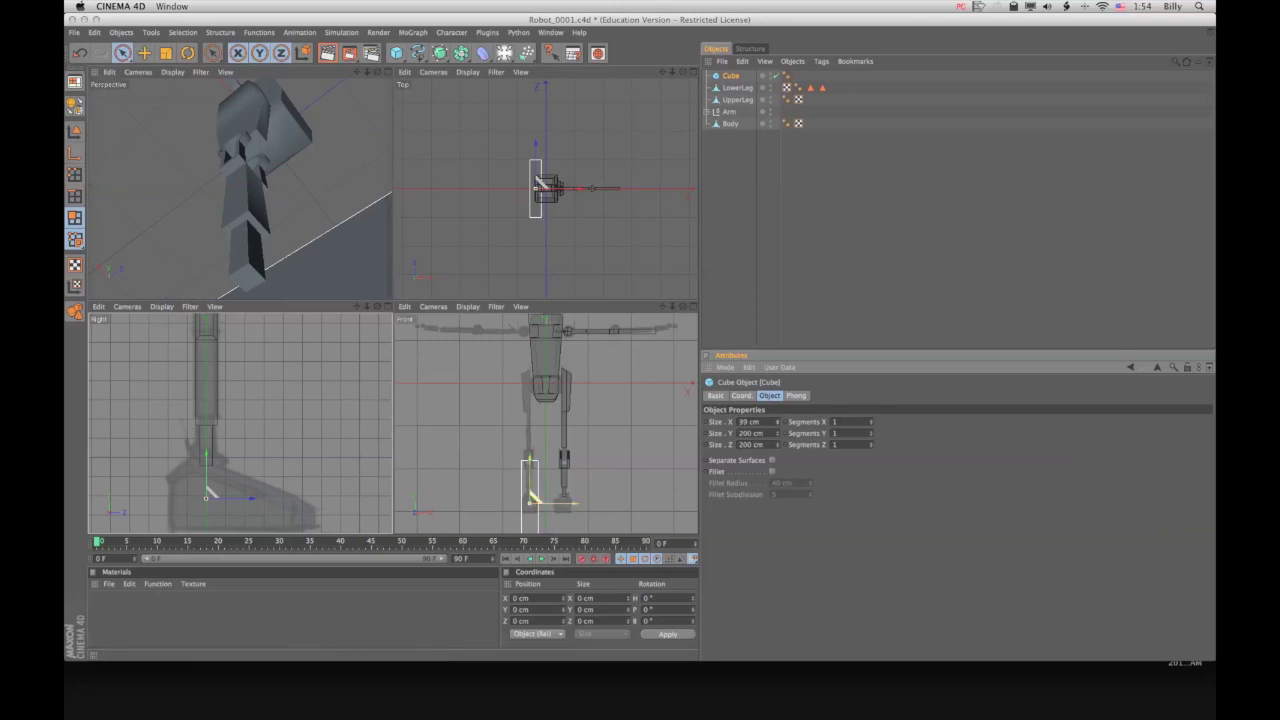
pyautogui.moveTo(534, 496); pyautogui.dragTo(569, 500)
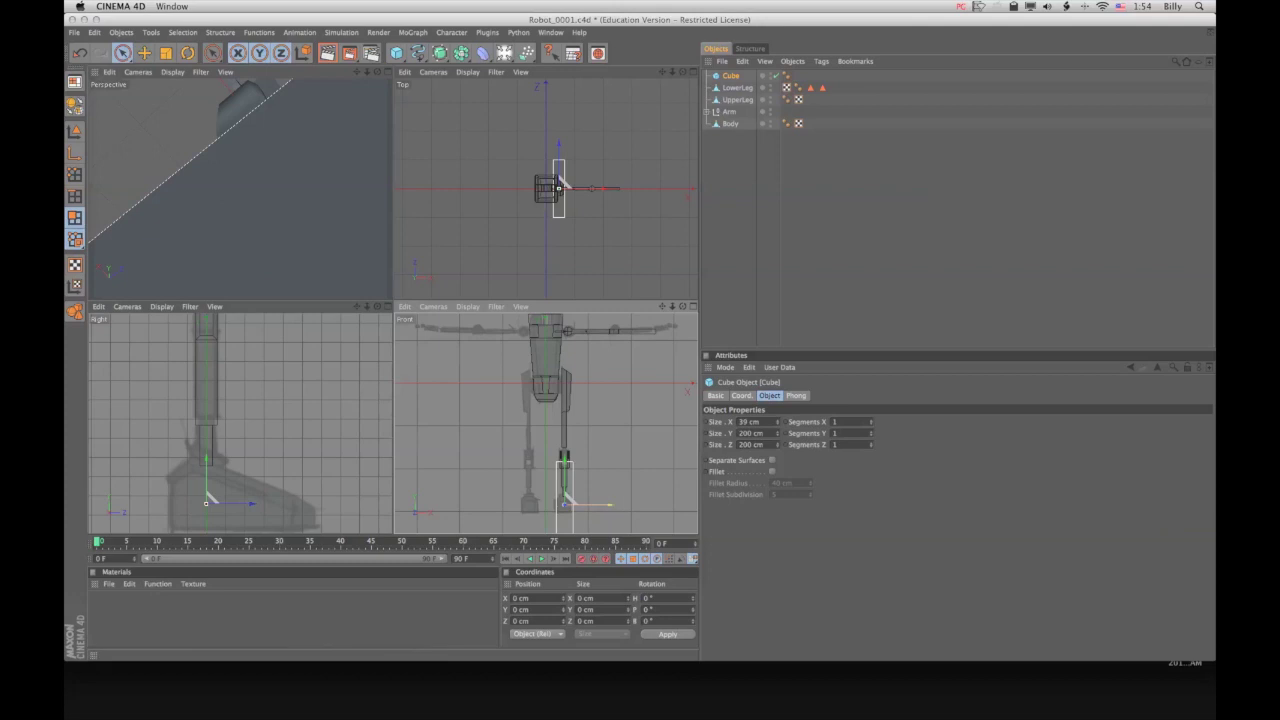
pyautogui.middleClick(568, 498)
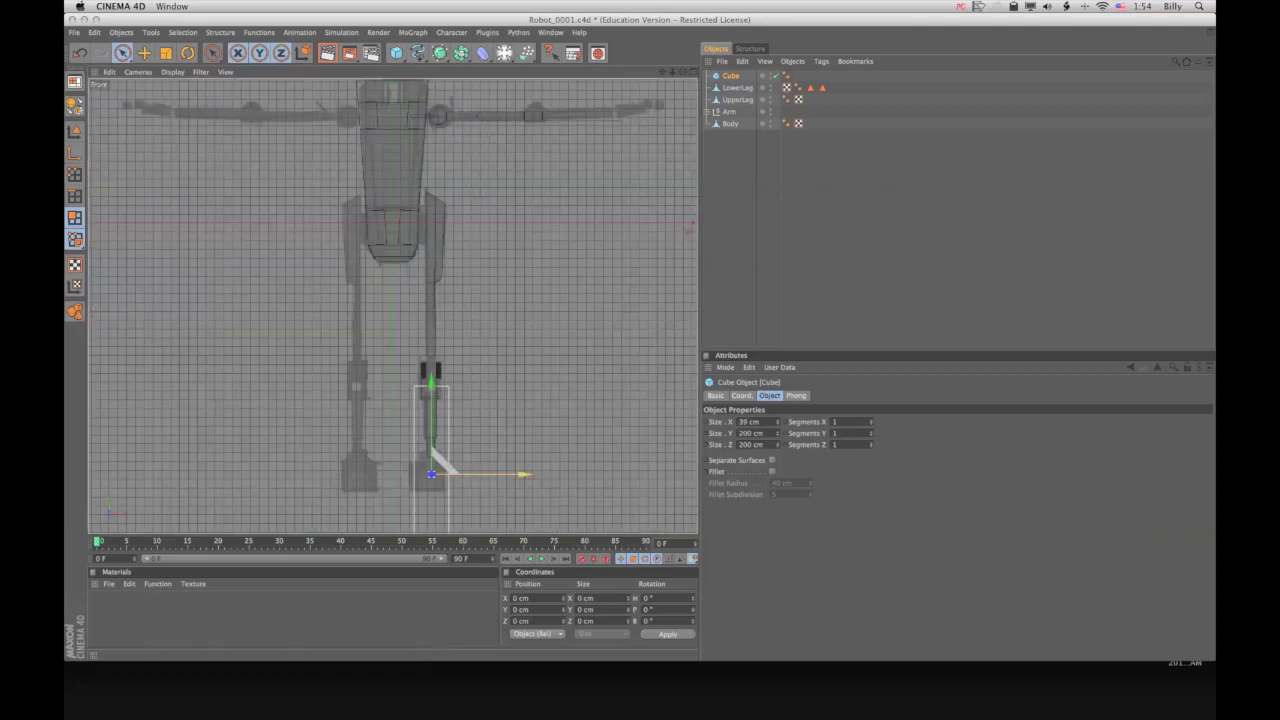
pyautogui.moveTo(432, 474); pyautogui.dragTo(429, 474)
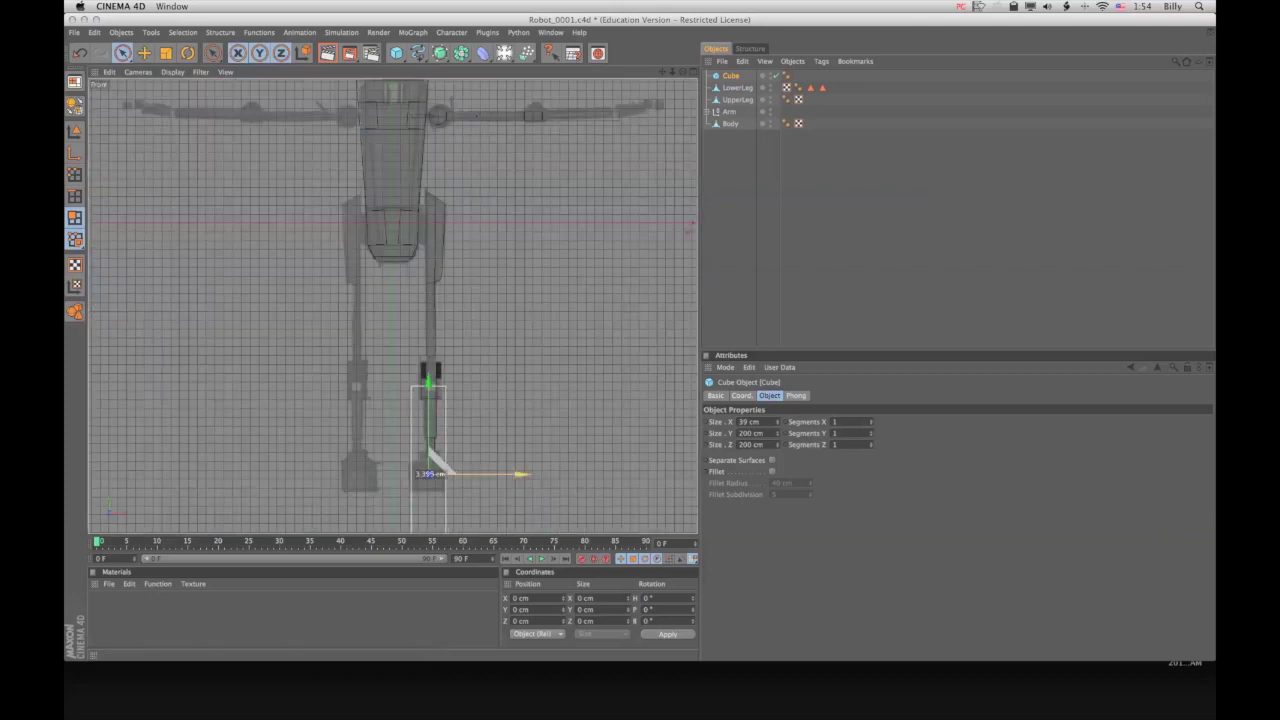
pyautogui.moveTo(429, 474); pyautogui.dragTo(428, 474)
pyautogui.moveTo(777, 422); pyautogui.dragTo(777, 419)
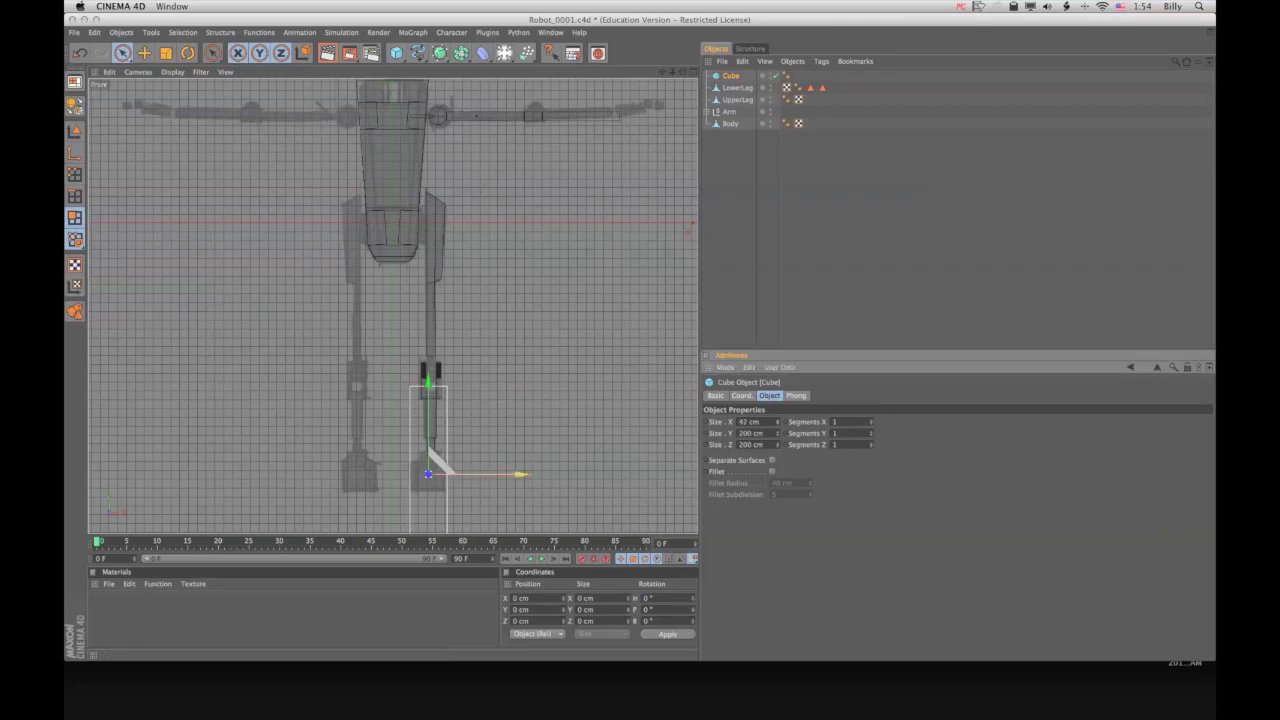
pyautogui.moveTo(428, 474); pyautogui.dragTo(427, 474)
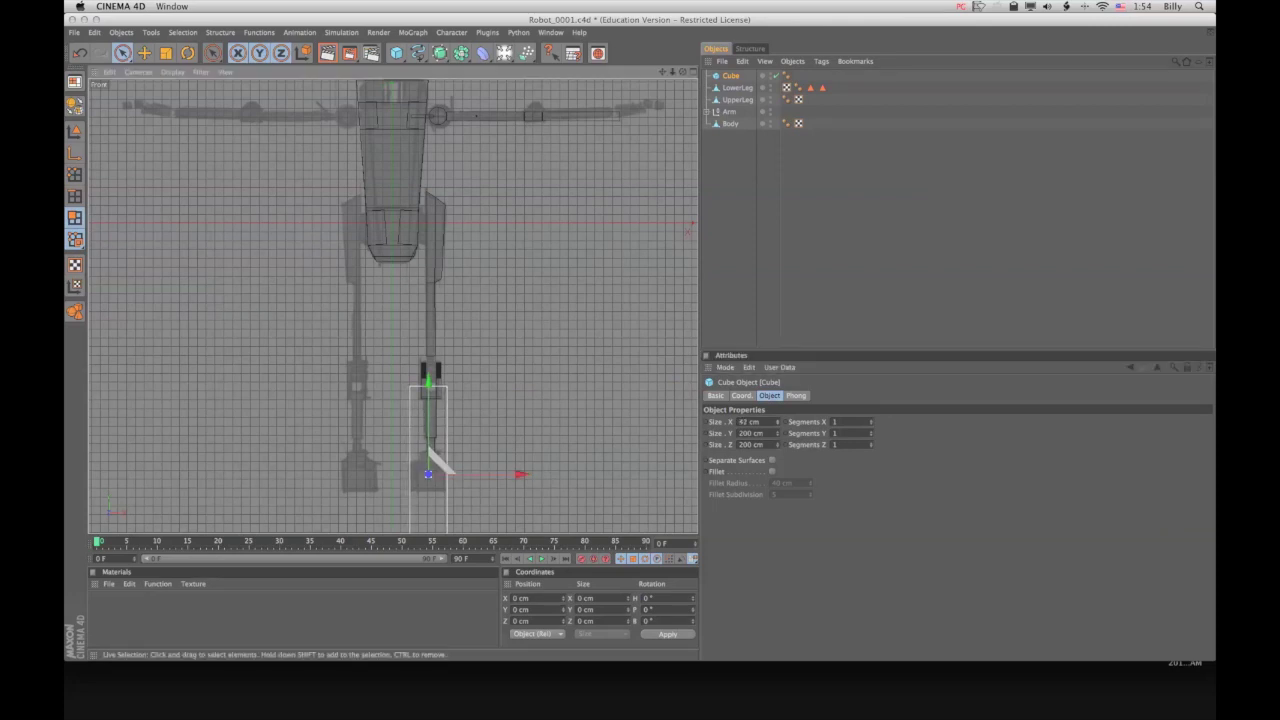
pyautogui.middleClick(427, 474)
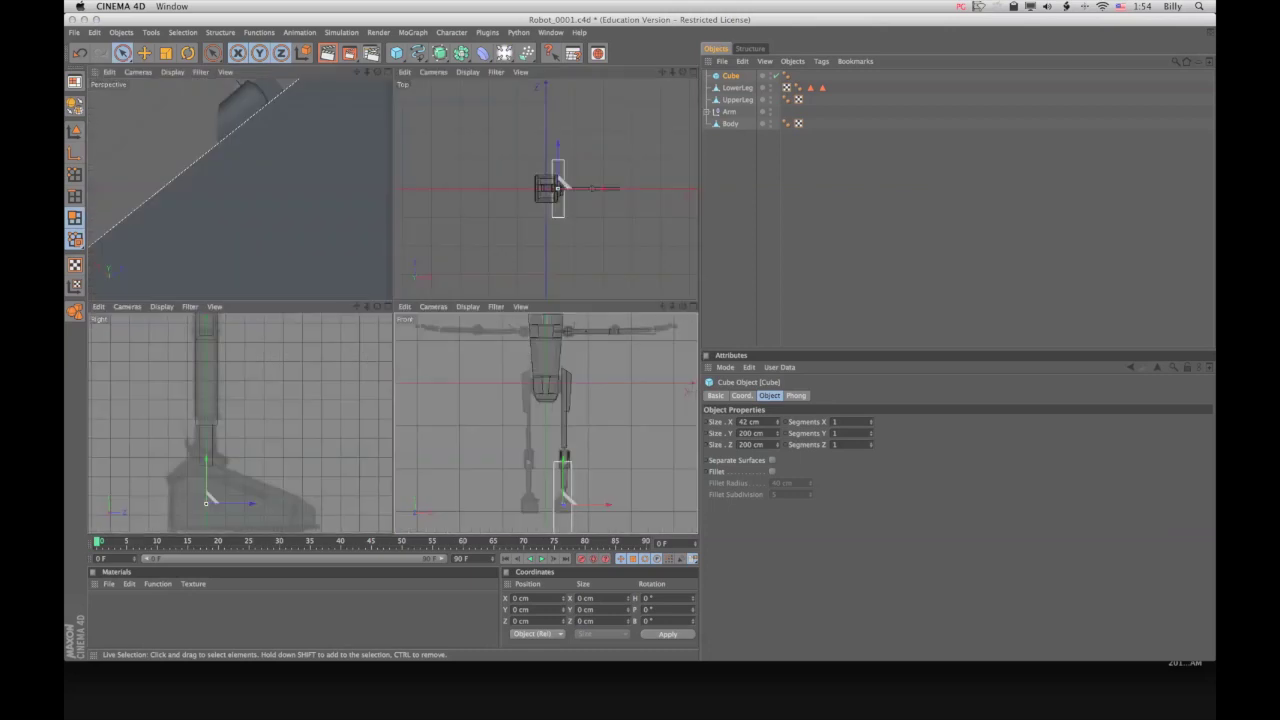
# Set the cube's Y size to 31 cm and nudge it up to match the height of the reference foot
pyautogui.scroll(-6, 206, 503)
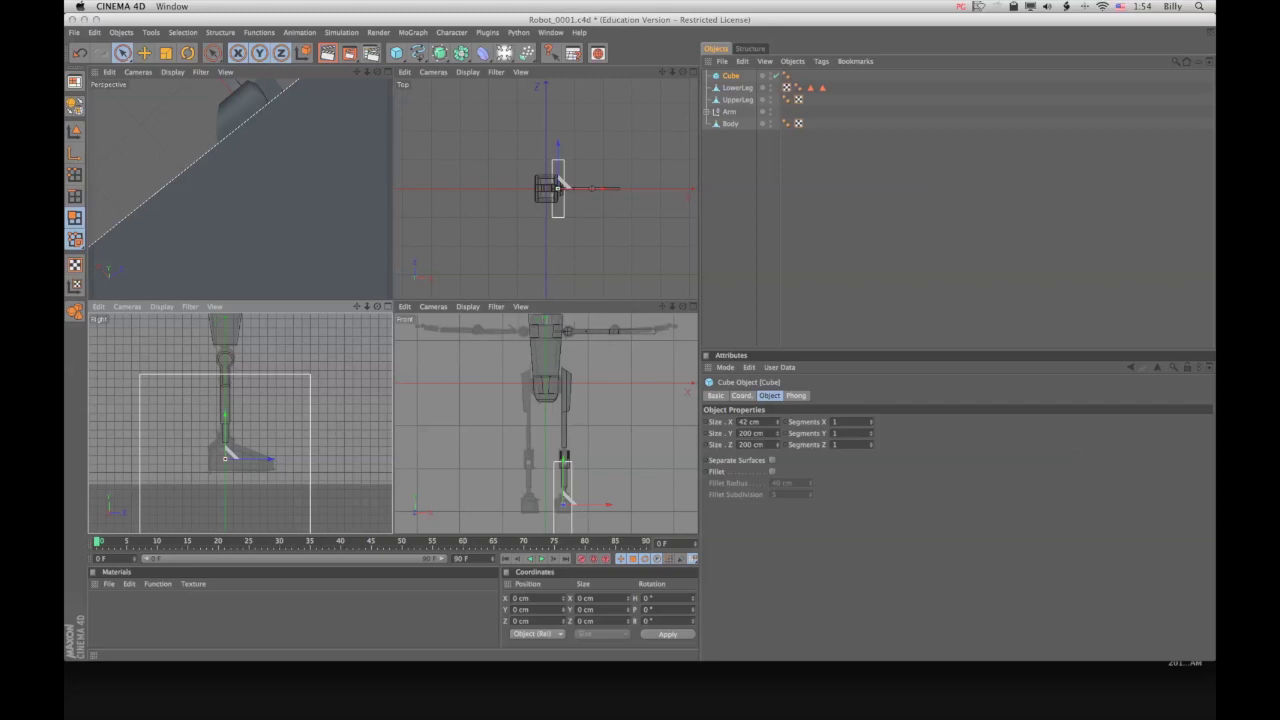
pyautogui.moveTo(777, 433)
pyautogui.mouseDown()
pyautogui.moveTo(777, 514)
pyautogui.moveTo(778, 433)
pyautogui.mouseUp()
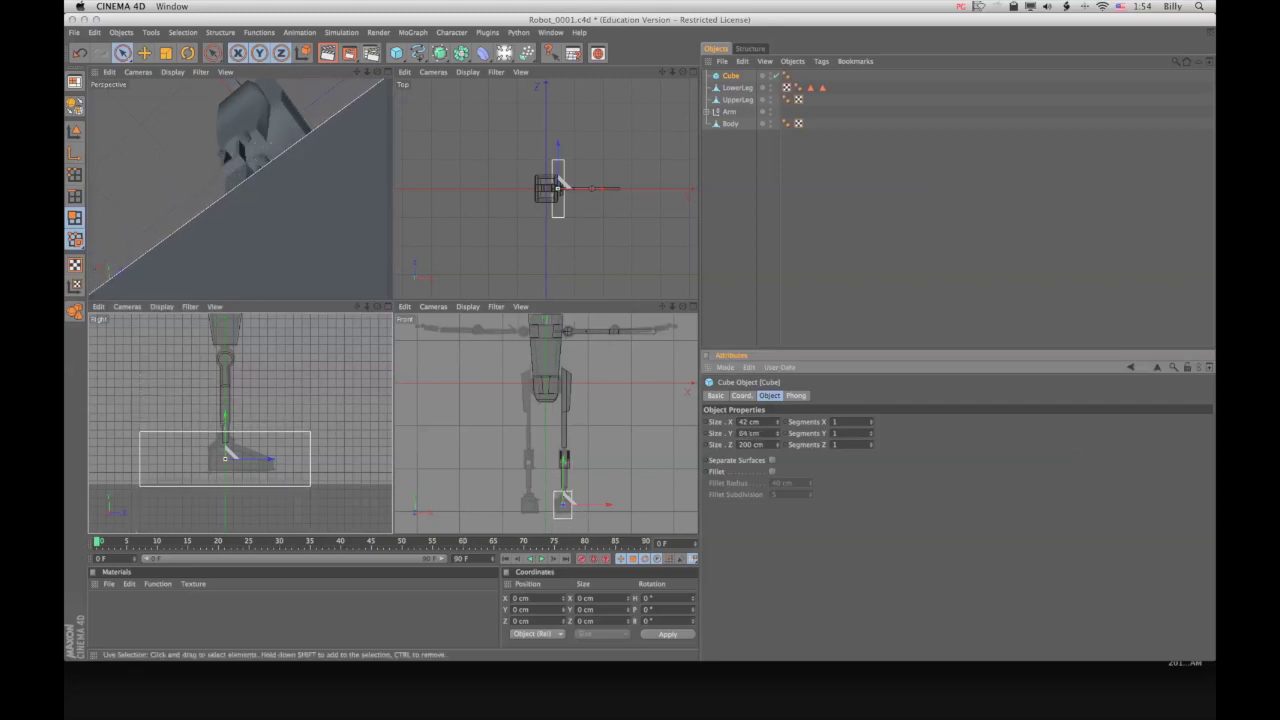
pyautogui.moveTo(225, 413); pyautogui.dragTo(225, 411)
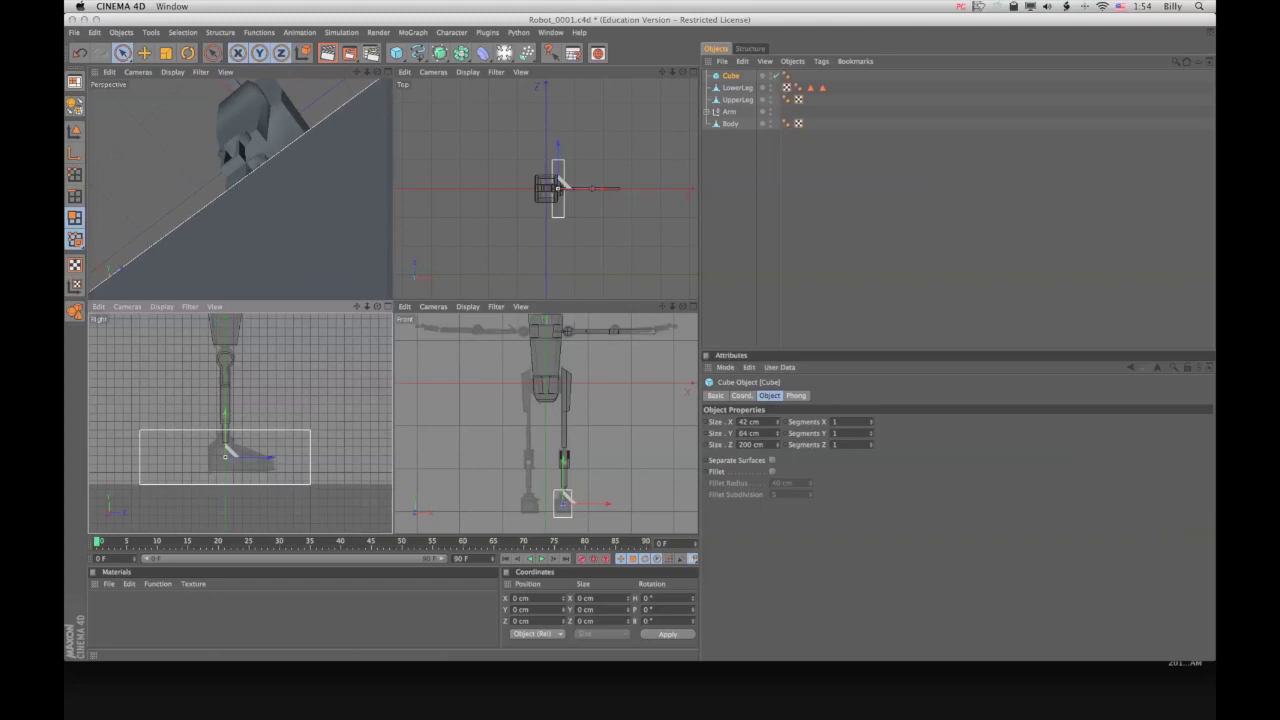
pyautogui.moveTo(777, 422); pyautogui.dragTo(777, 446)
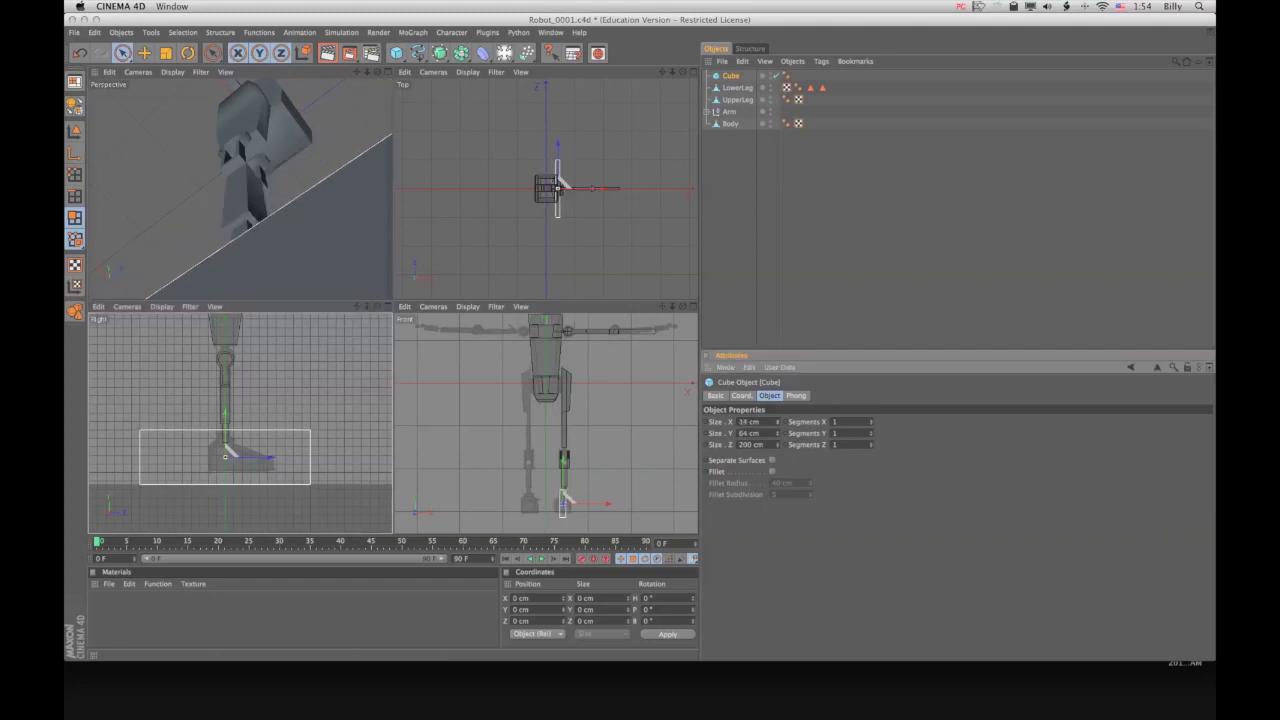
pyautogui.press('super+z')
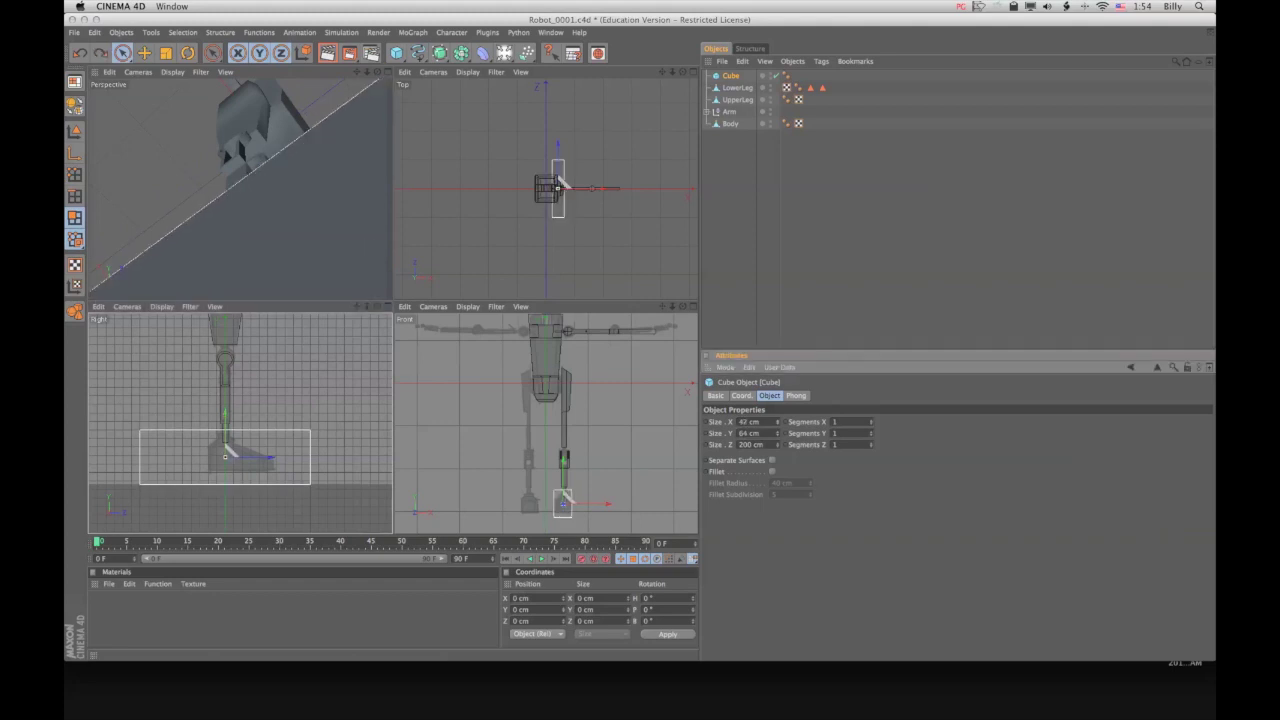
pyautogui.moveTo(777, 433)
pyautogui.mouseDown()
pyautogui.moveTo(777, 450)
pyautogui.moveTo(777, 437)
pyautogui.mouseUp()
pyautogui.moveTo(558, 187); pyautogui.dragTo(558, 187)
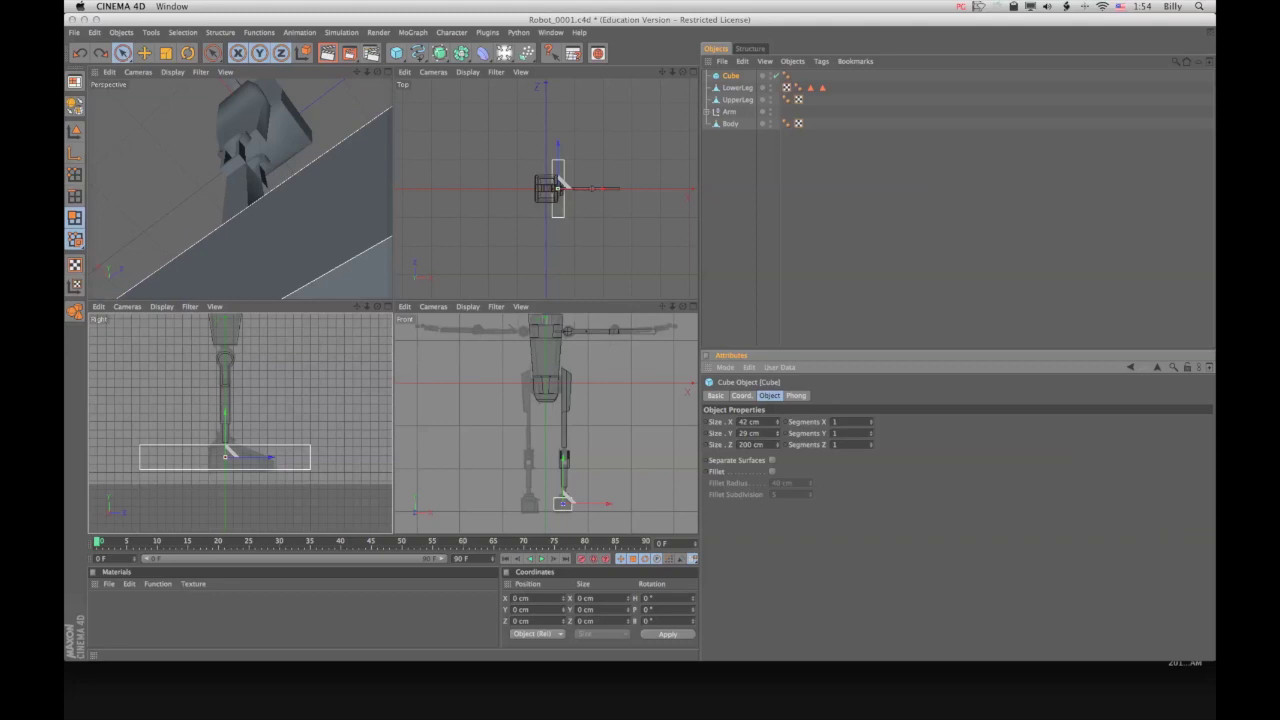
pyautogui.moveTo(777, 433); pyautogui.dragTo(777, 431)
# Set the cube's Z size to 38 cm and align it with the heel block of the reference foot in the side view
pyautogui.middleClick(270, 420)
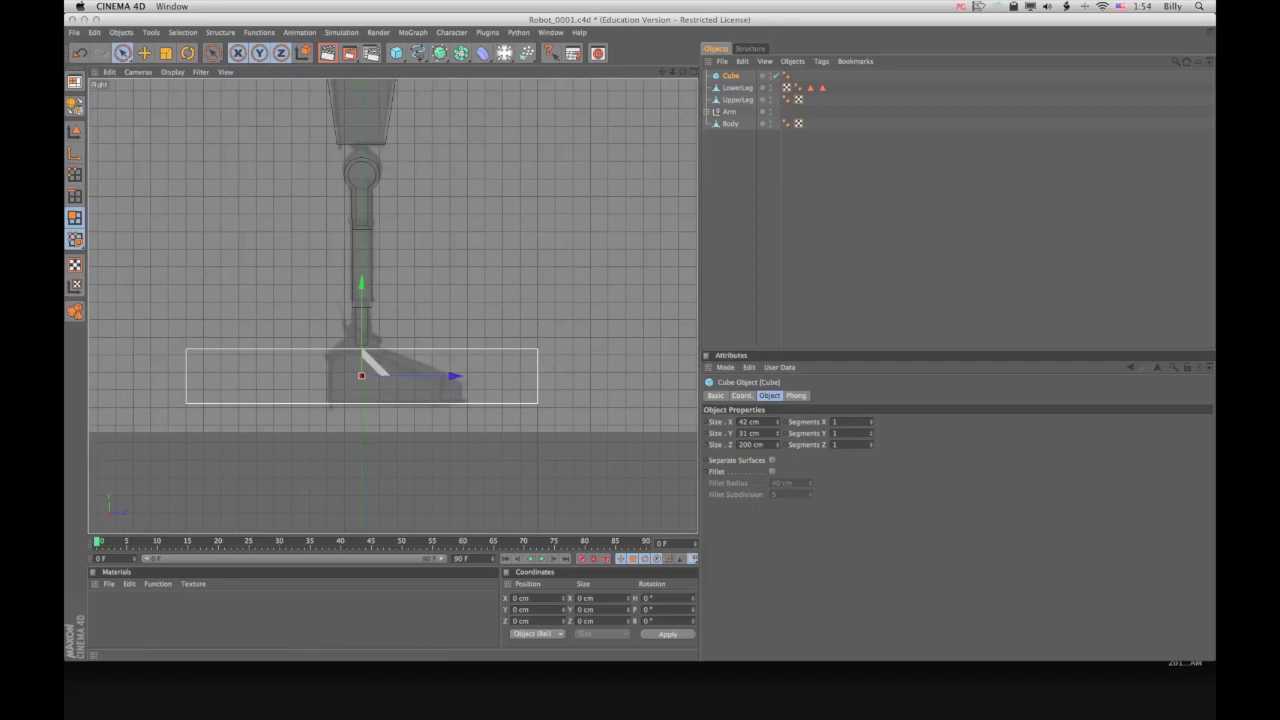
pyautogui.moveTo(777, 445); pyautogui.dragTo(778, 518)
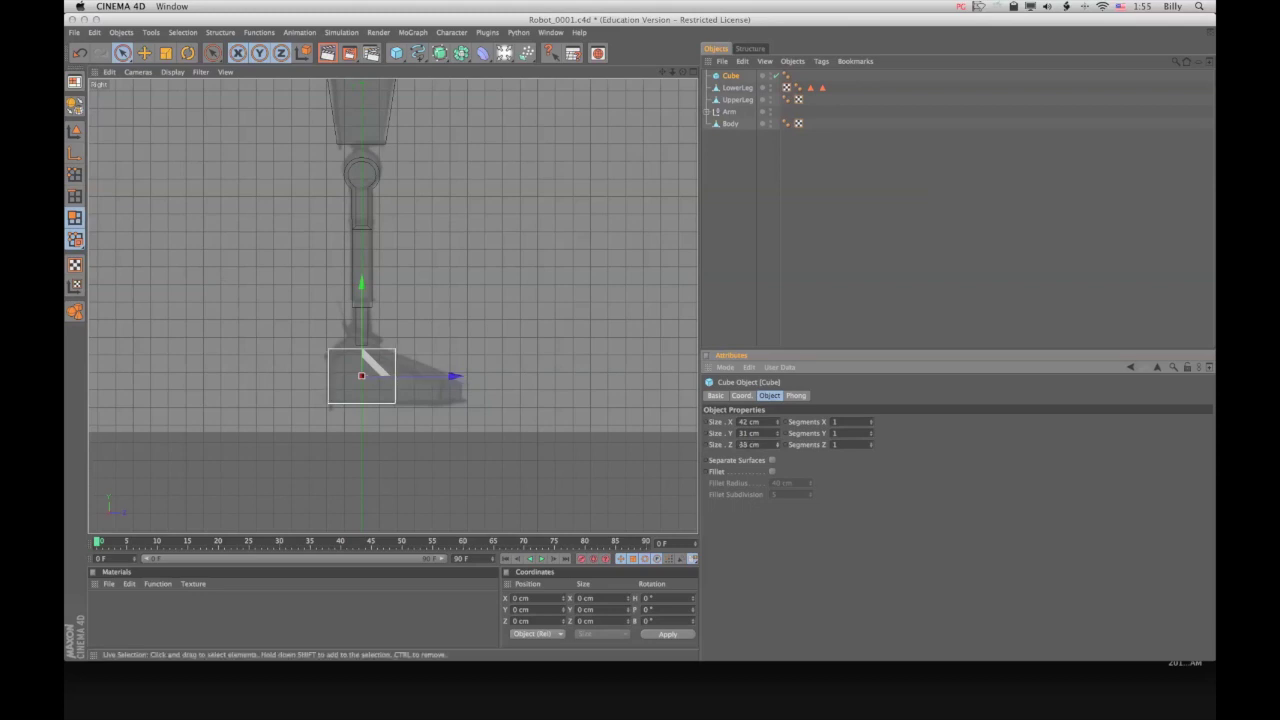
pyautogui.moveTo(455, 376); pyautogui.dragTo(400, 376)
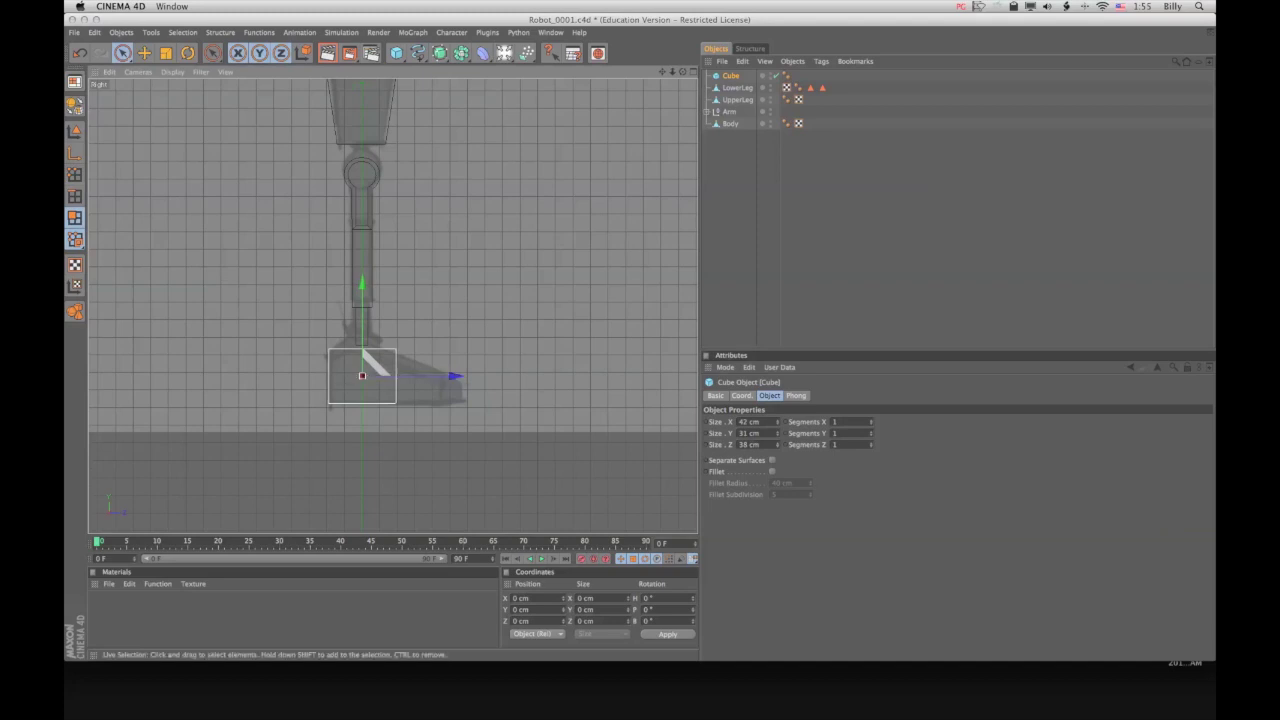
pyautogui.press('F5')
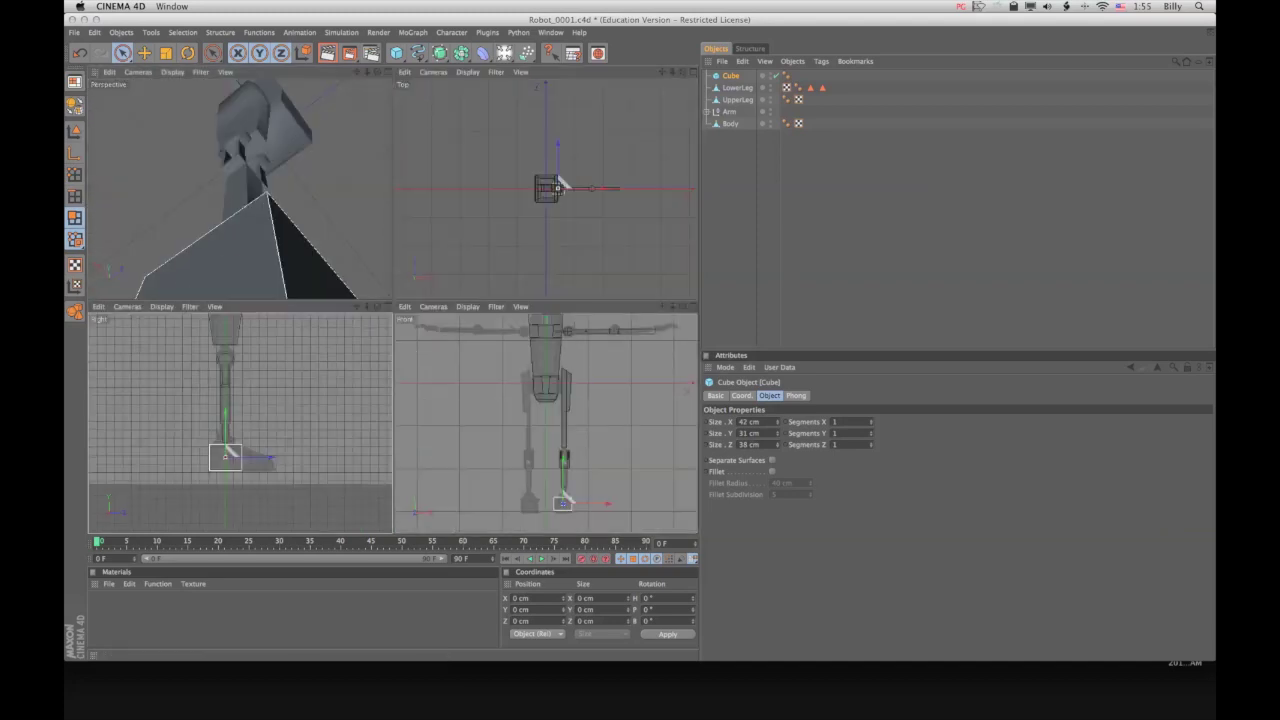
# Make the cube editable and rename it to Foot
pyautogui.moveTo(367, 72); pyautogui.dragTo(265, 38)
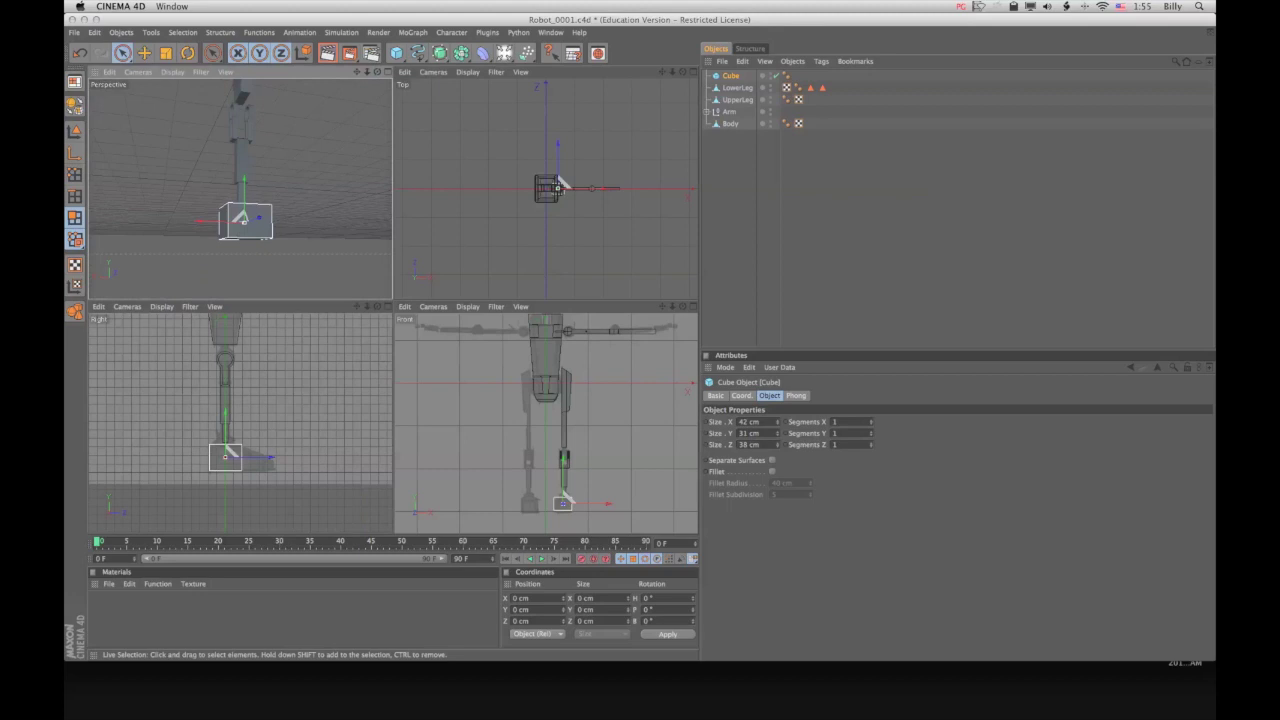
pyautogui.press('c')
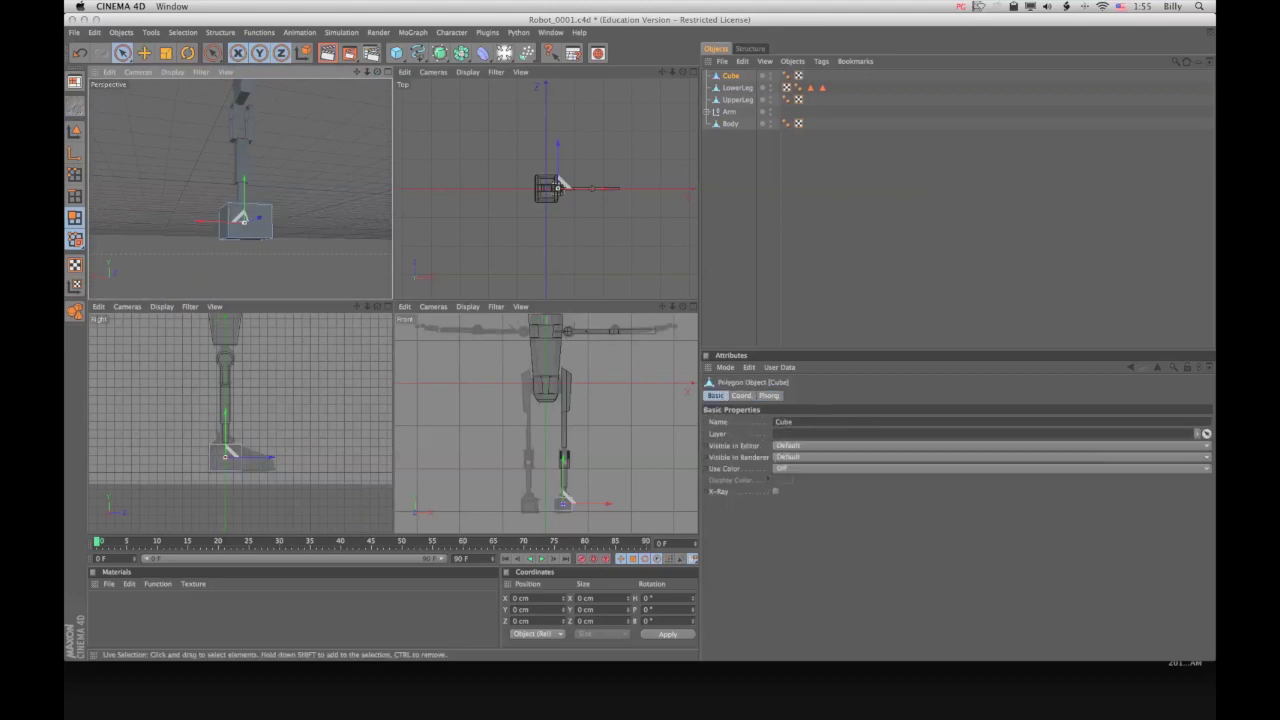
pyautogui.doubleClick(732, 76)
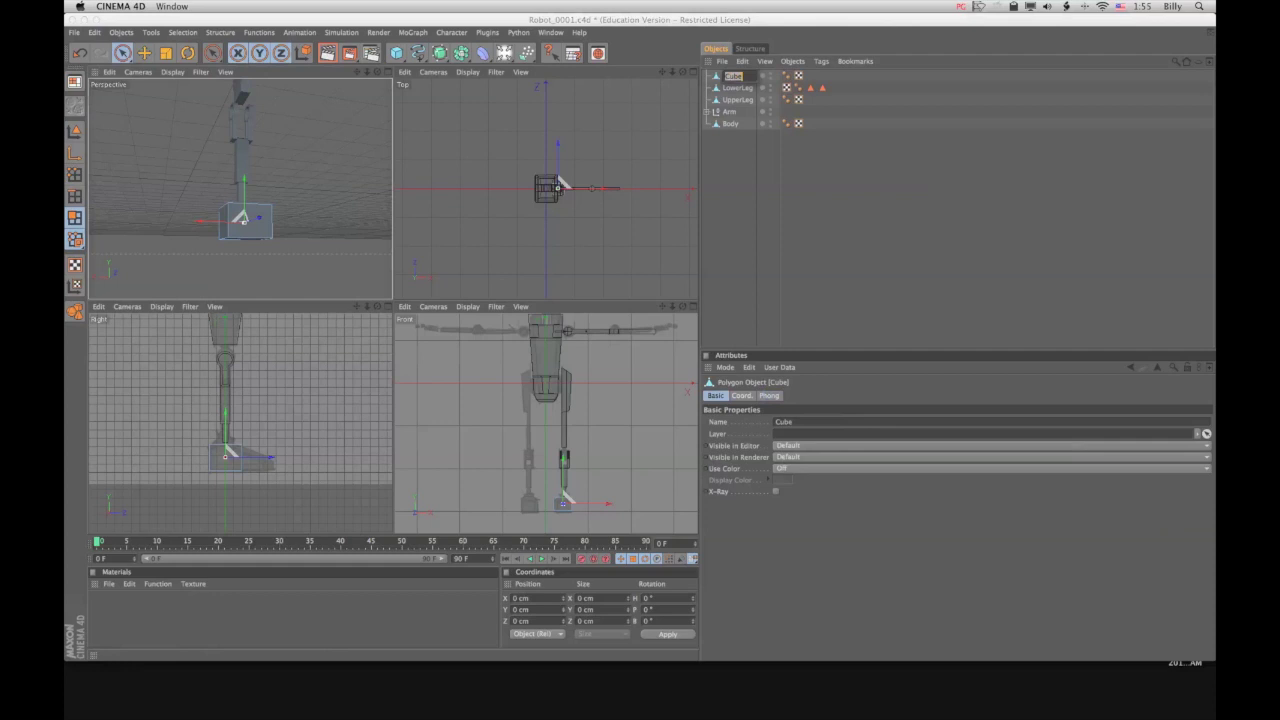
pyautogui.write('Foot')
pyautogui.press('Return')
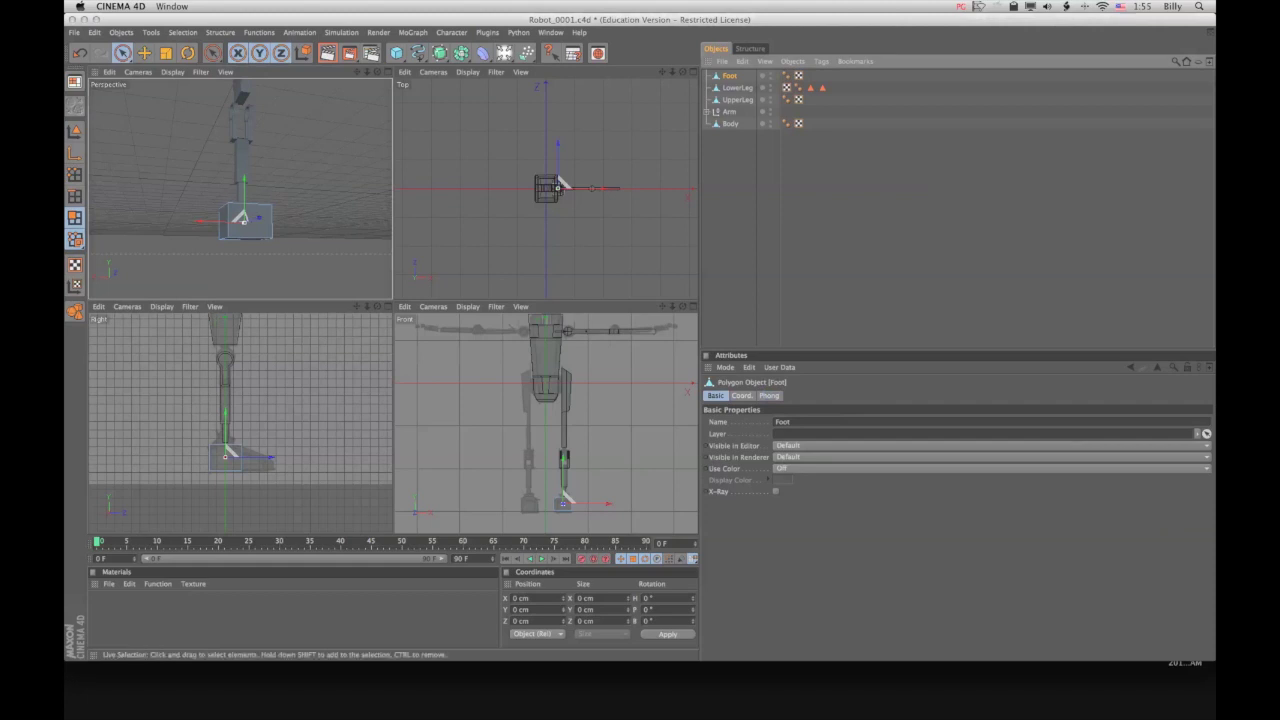
# Select the foot's front polygon and move it forward to about Z 56 cm, at the toe of the reference drawing
pyautogui.click(123, 53)
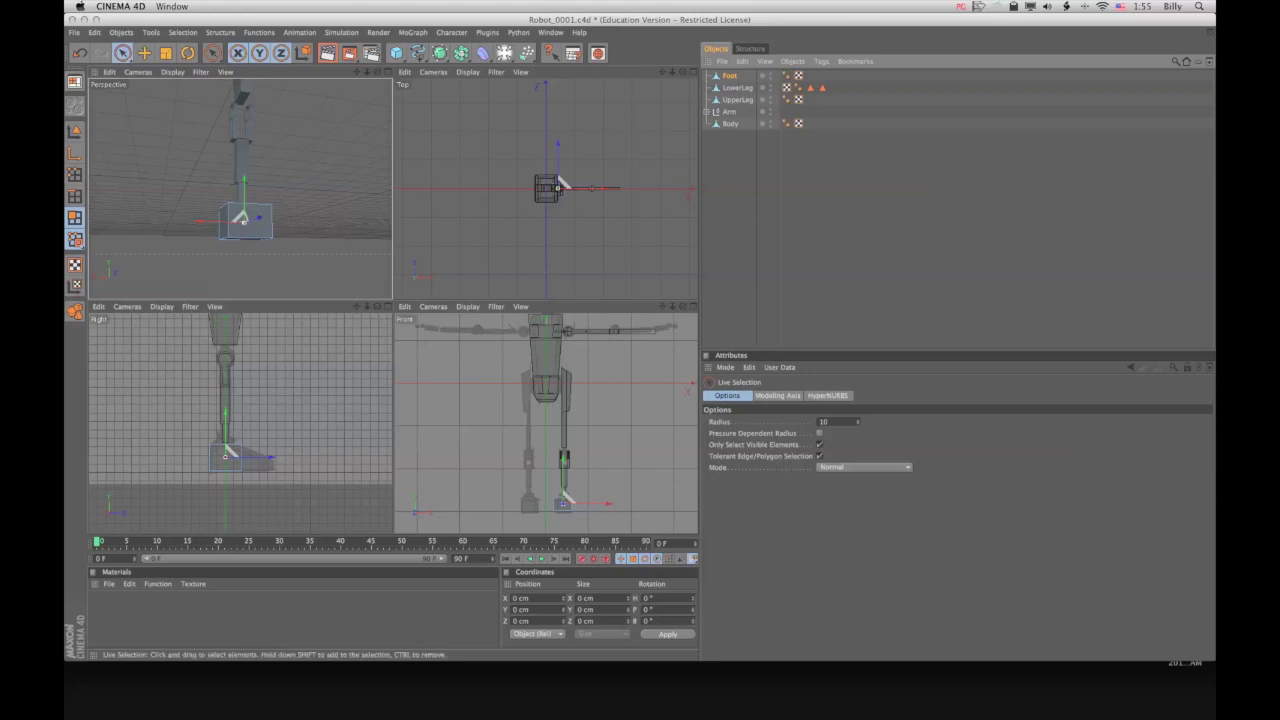
pyautogui.click(246, 222)
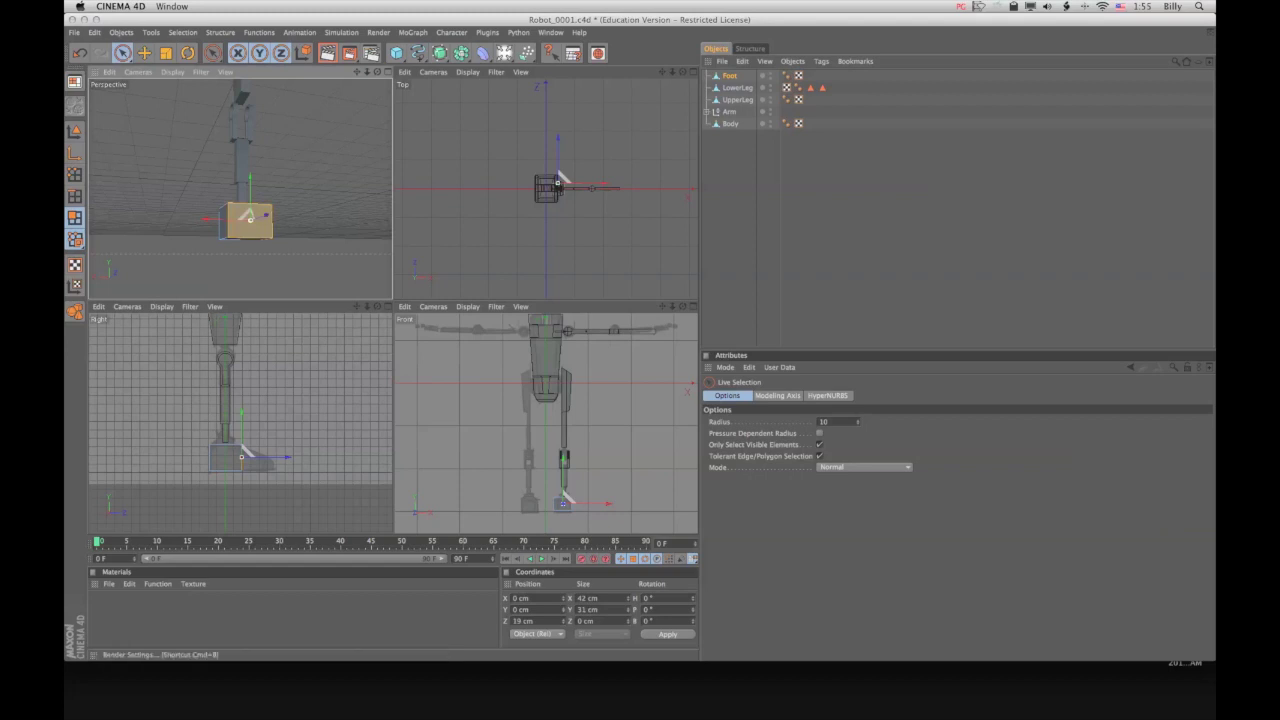
pyautogui.moveTo(377, 72); pyautogui.dragTo(378, 86)
pyautogui.keyDown('alt'); pyautogui.moveTo(250, 218); pyautogui.dragTo(255, 218); pyautogui.keyUp('alt')
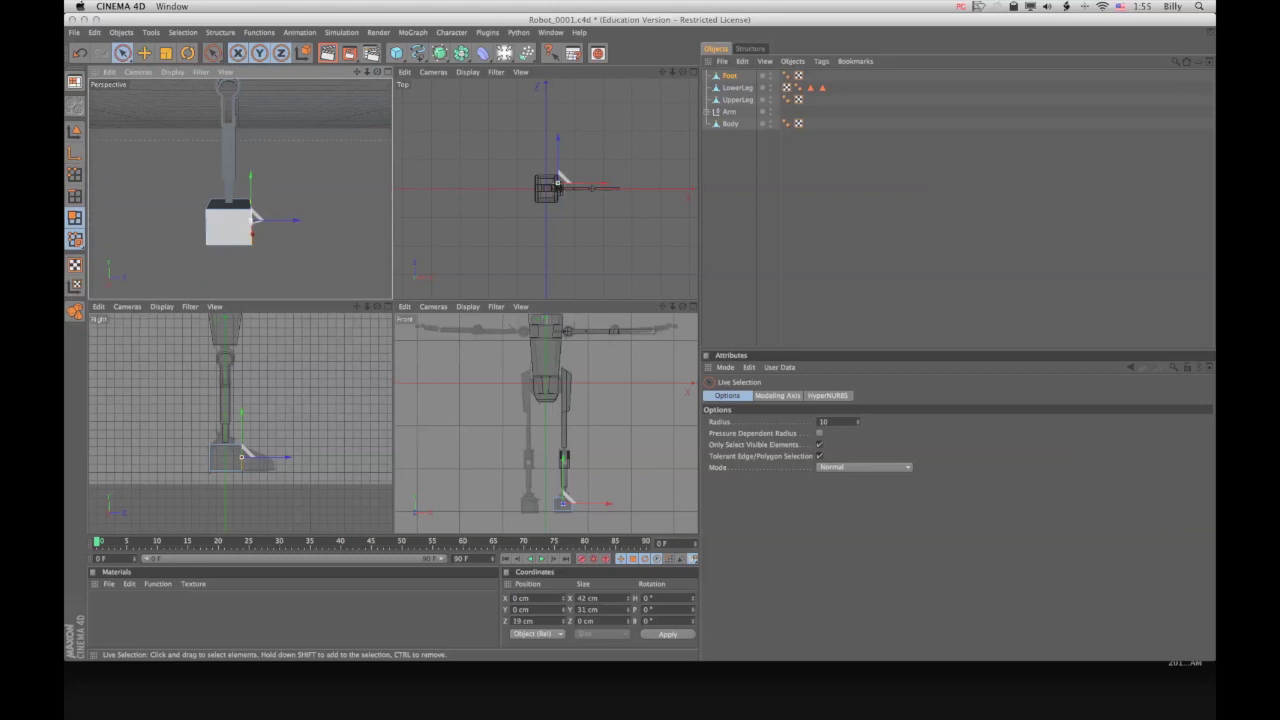
pyautogui.click(231, 228)
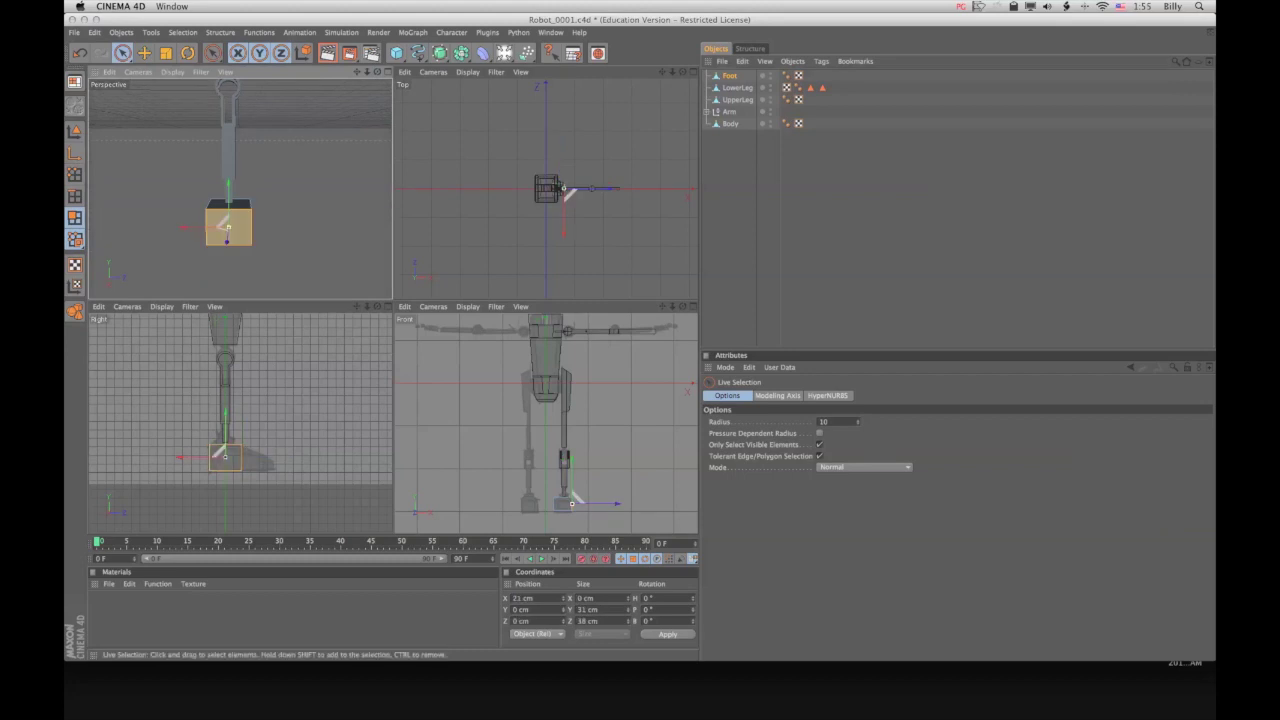
pyautogui.keyDown('alt'); pyautogui.moveTo(228, 227); pyautogui.dragTo(240, 227); pyautogui.keyUp('alt')
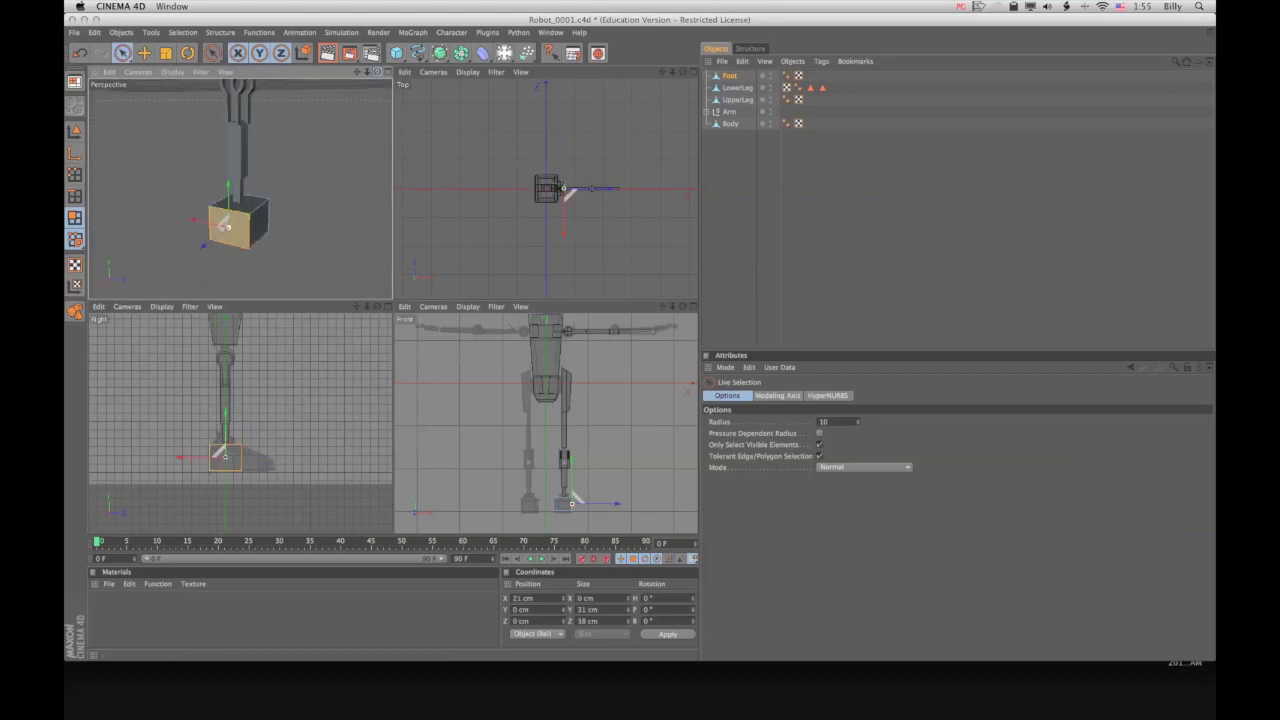
pyautogui.click(259, 219)
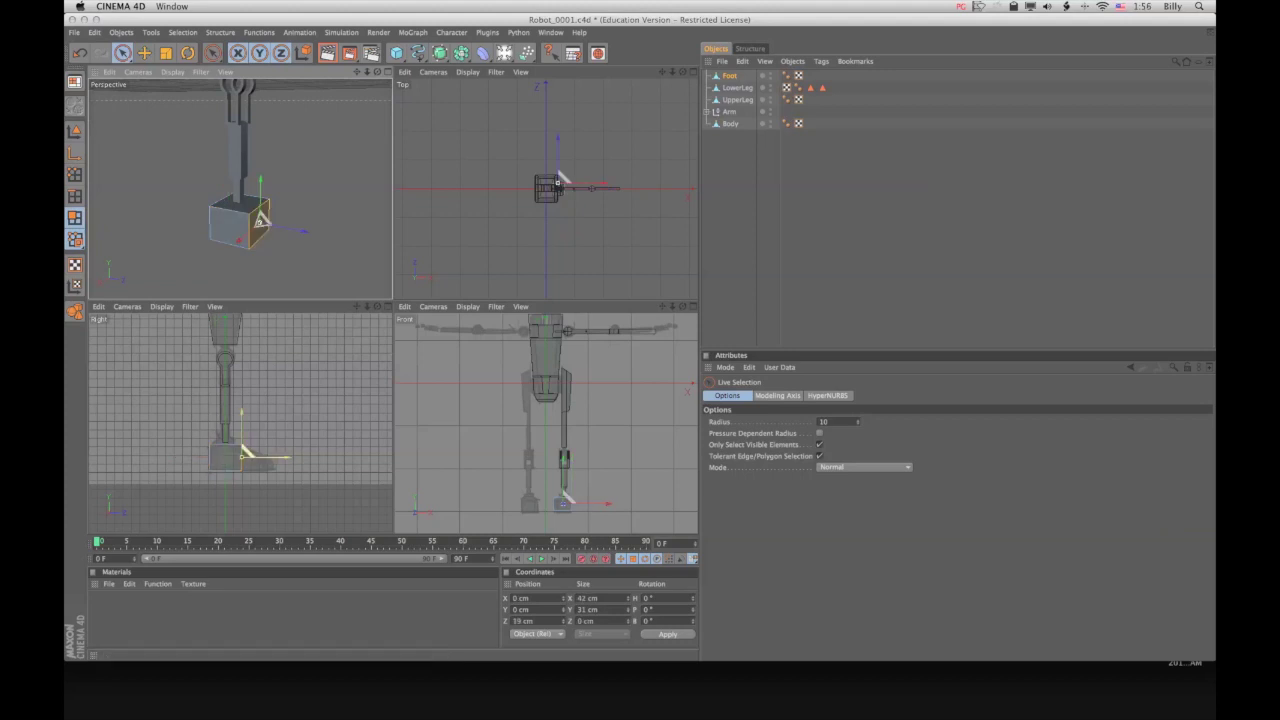
pyautogui.moveTo(241, 455); pyautogui.dragTo(276, 452)
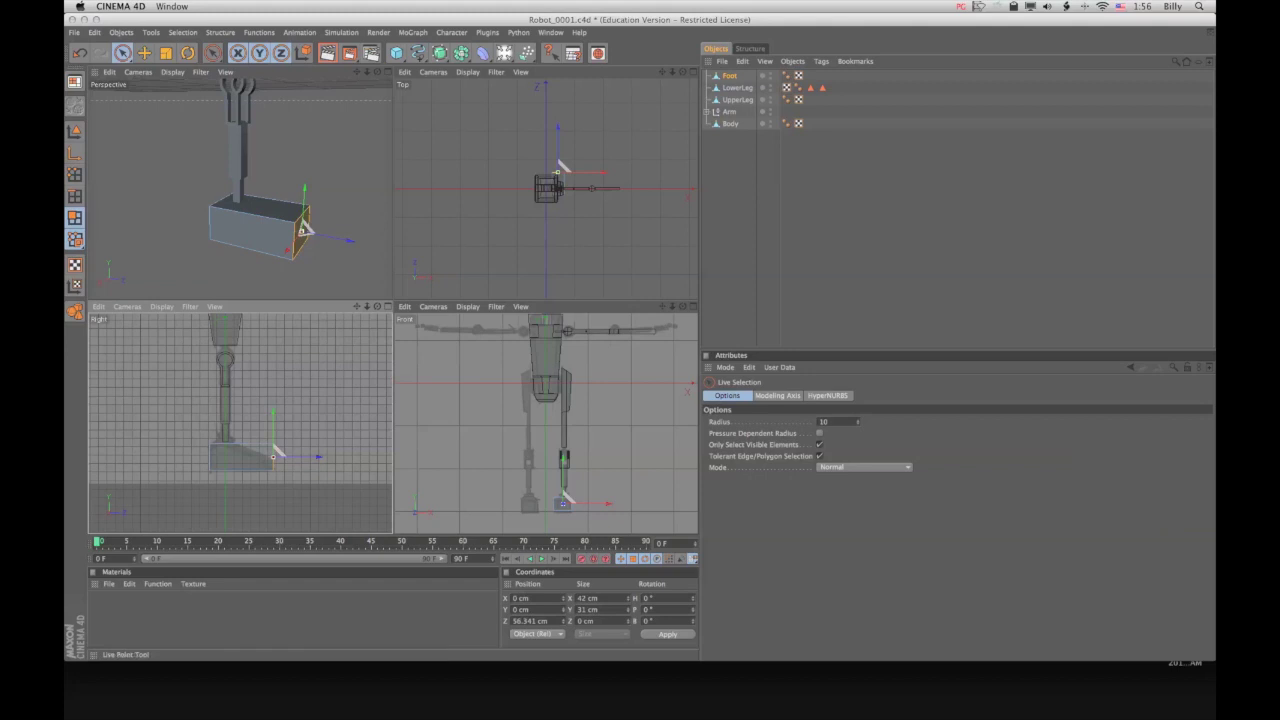
# Turn off Only Select Visible Elements and lower the foot's two upper toe points to about Y -2.9 cm
pyautogui.click(75, 175)
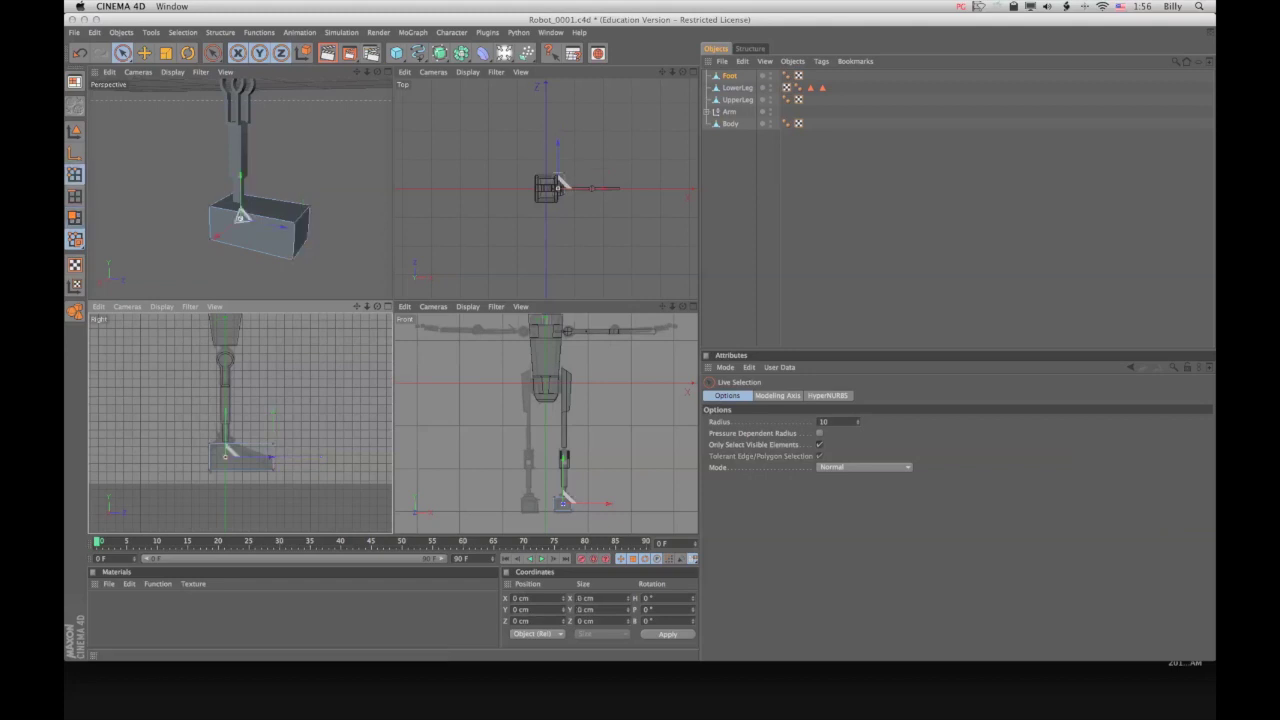
pyautogui.click(820, 445)
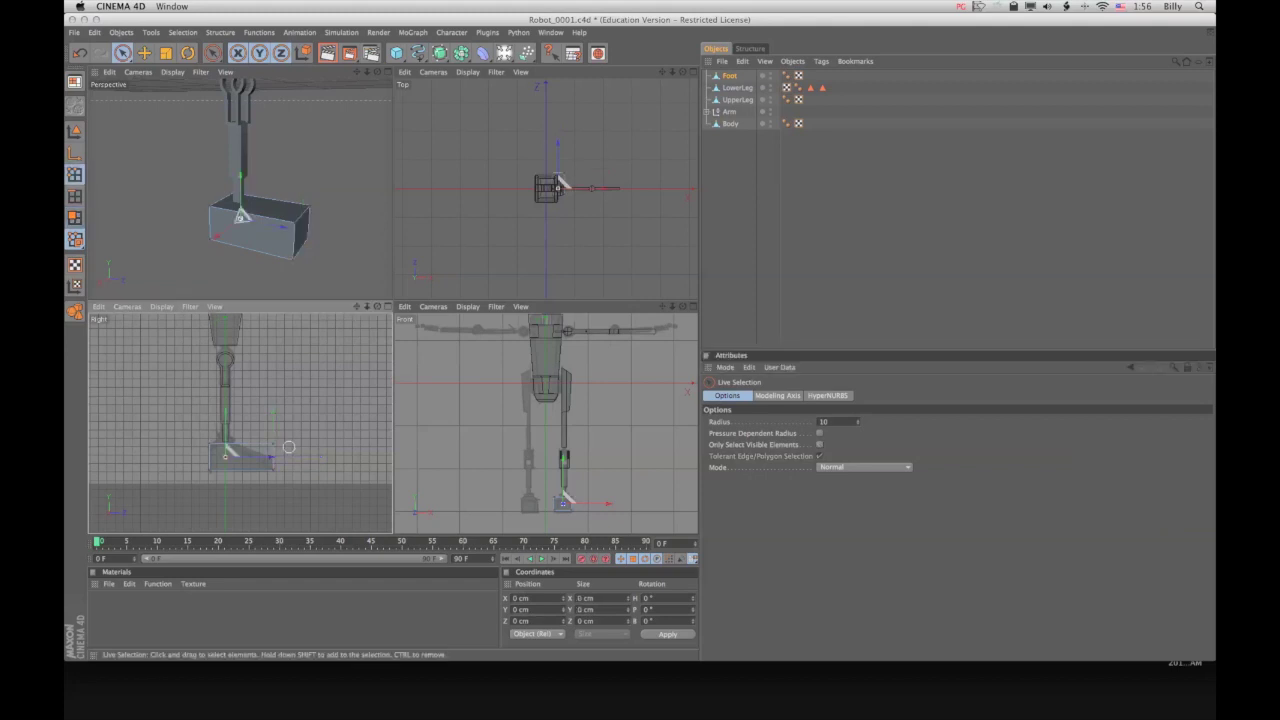
pyautogui.click(273, 441)
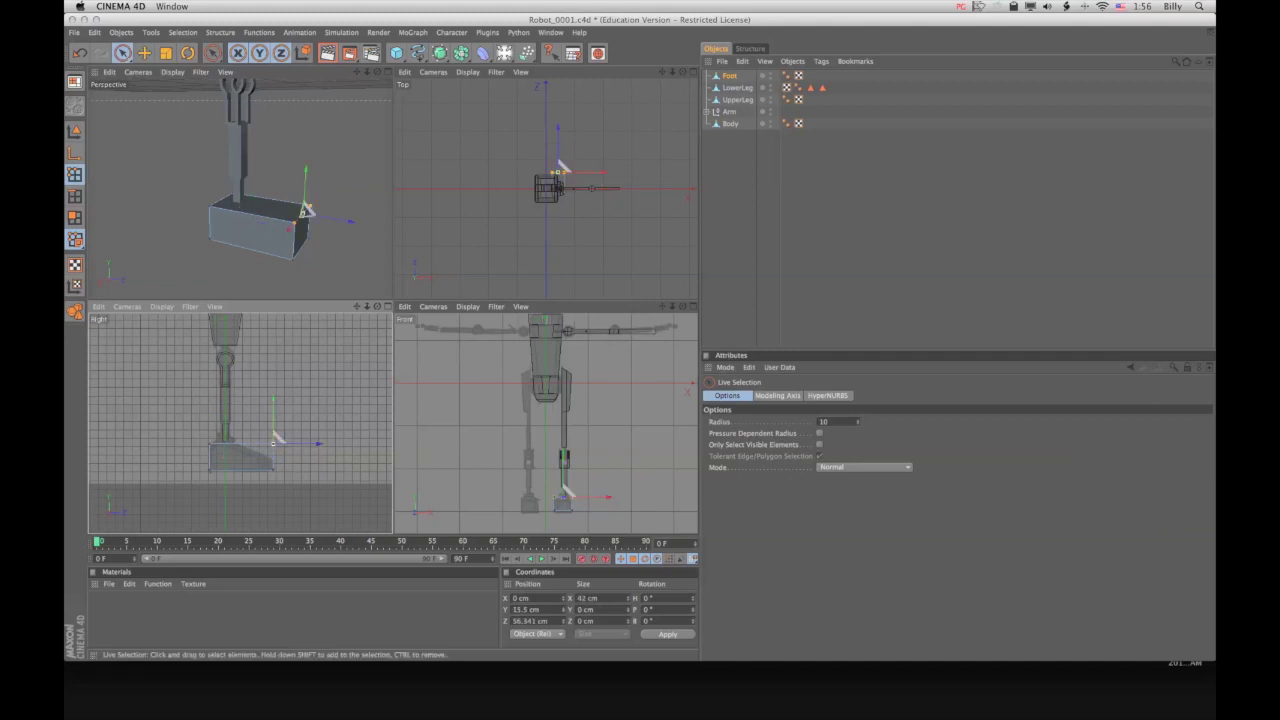
pyautogui.moveTo(274, 435); pyautogui.dragTo(278, 450)
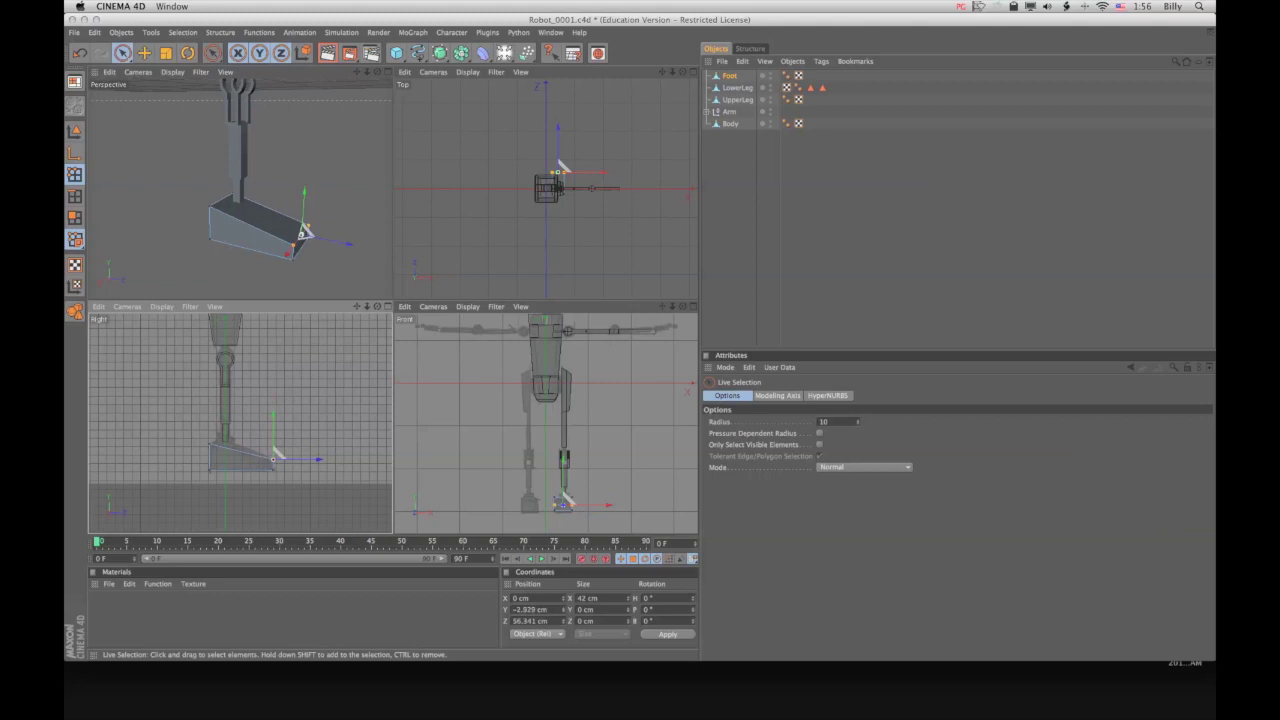
# Raise the foot's upper heel points to about Y 24.4 cm and adjust the upper toe points to about Y -1.5 cm
pyautogui.click(212, 449)
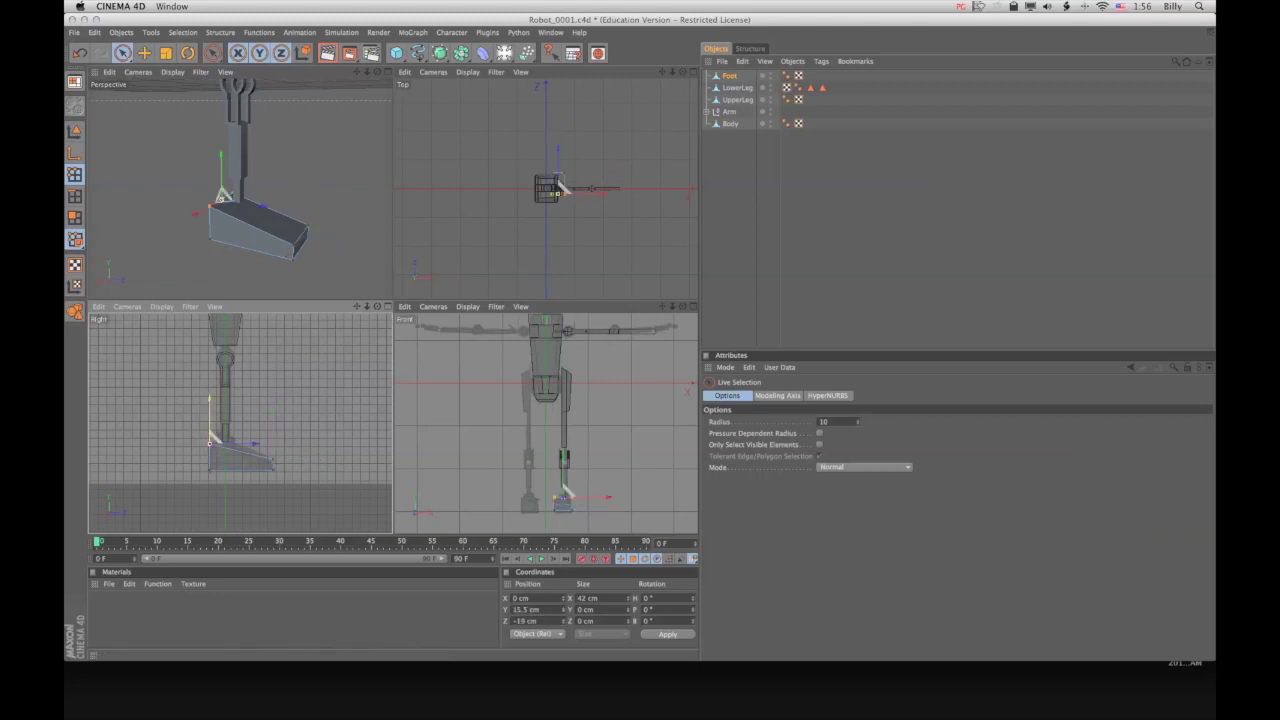
pyautogui.moveTo(212, 449); pyautogui.dragTo(210, 431)
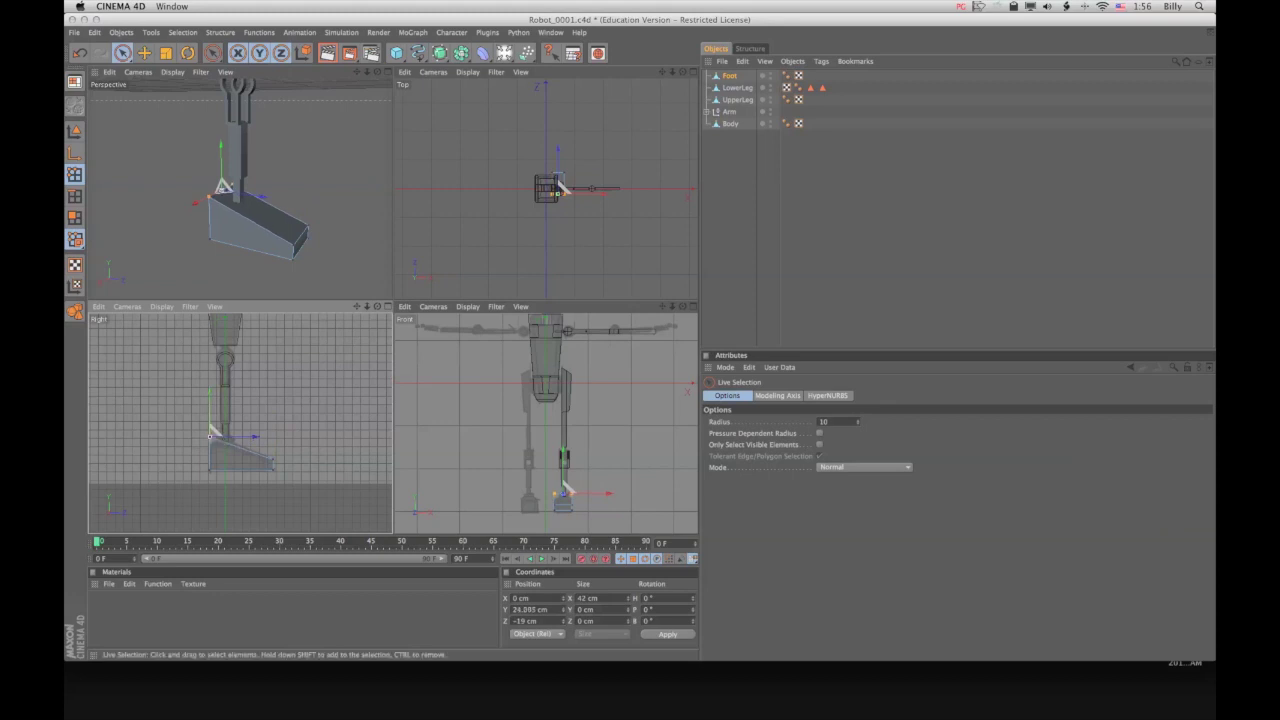
pyautogui.click(273, 458)
pyautogui.moveTo(273, 458); pyautogui.dragTo(272, 449)
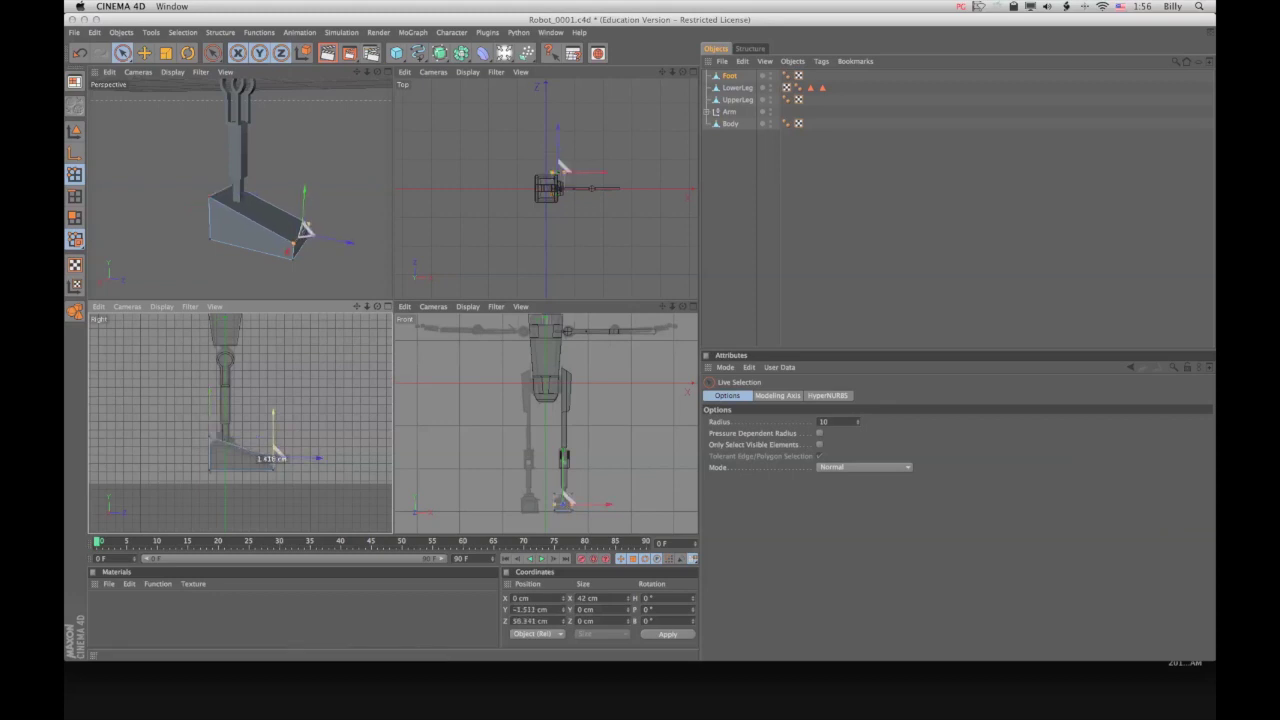
pyautogui.click(280, 432)
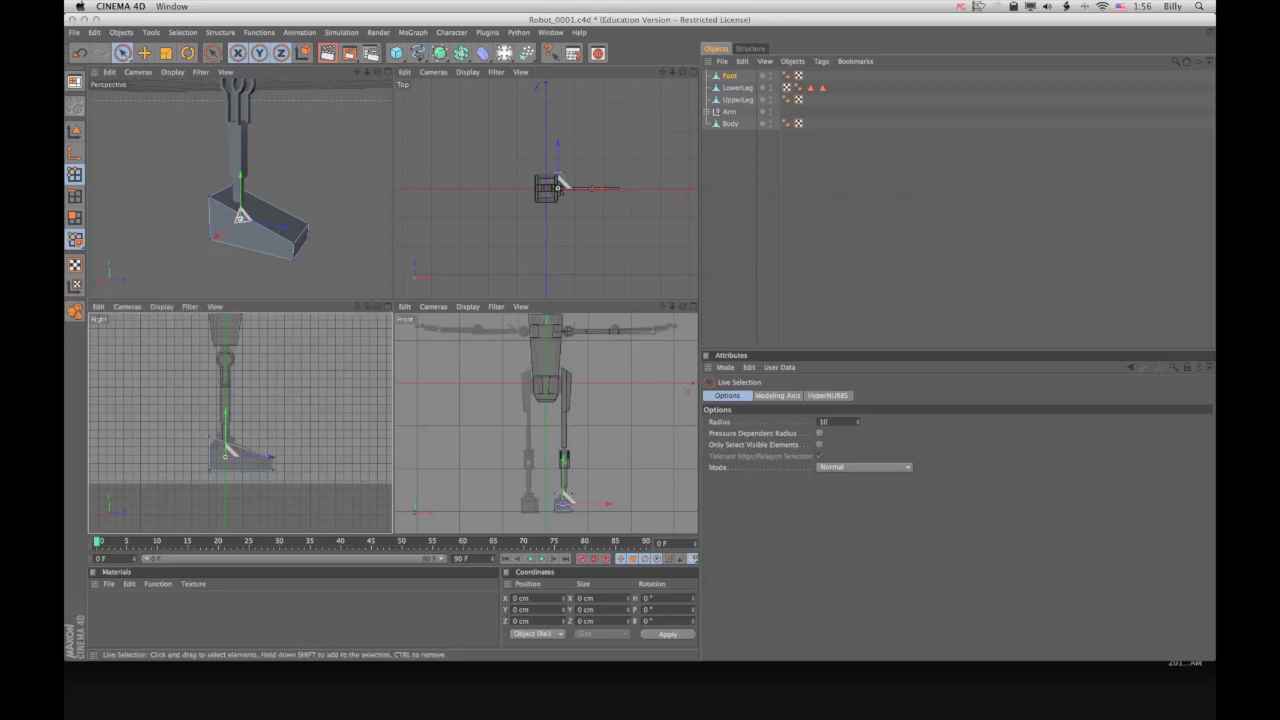
# Cut two vertical loops around the foot with the Knife tool, one in front of the ankle and one near the heel
pyautogui.middleClick(209, 436)
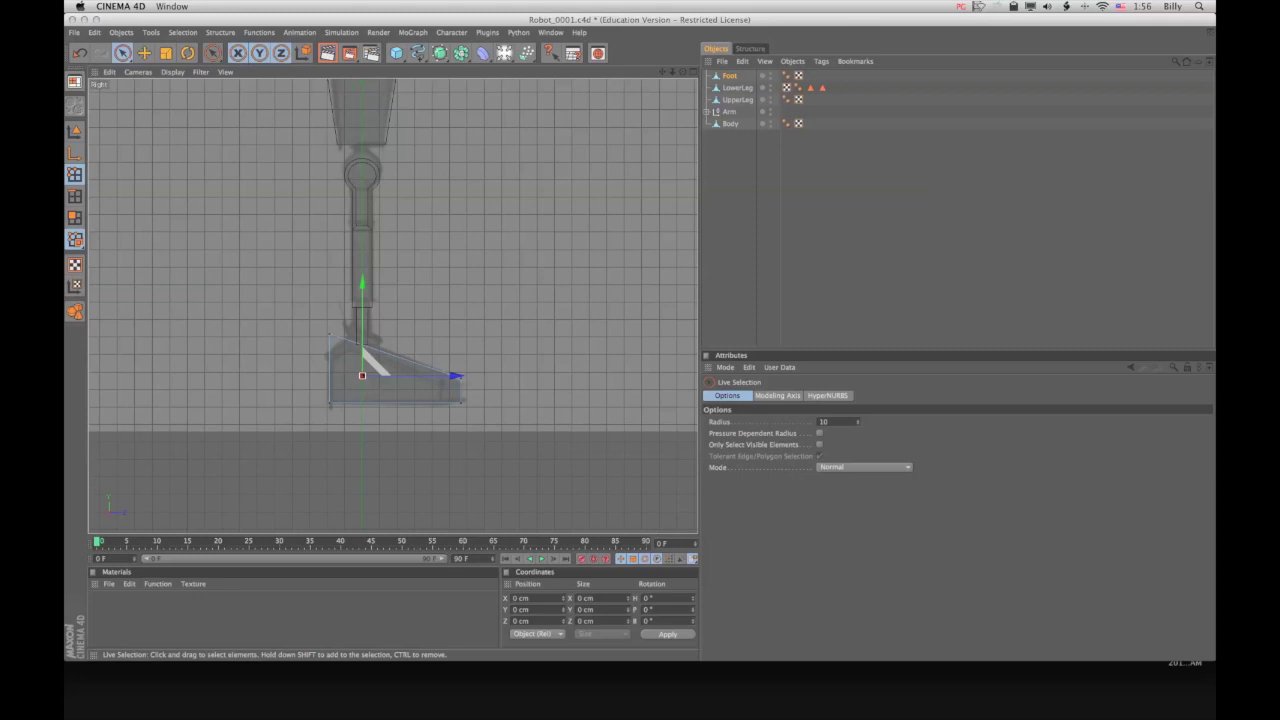
pyautogui.press('k')
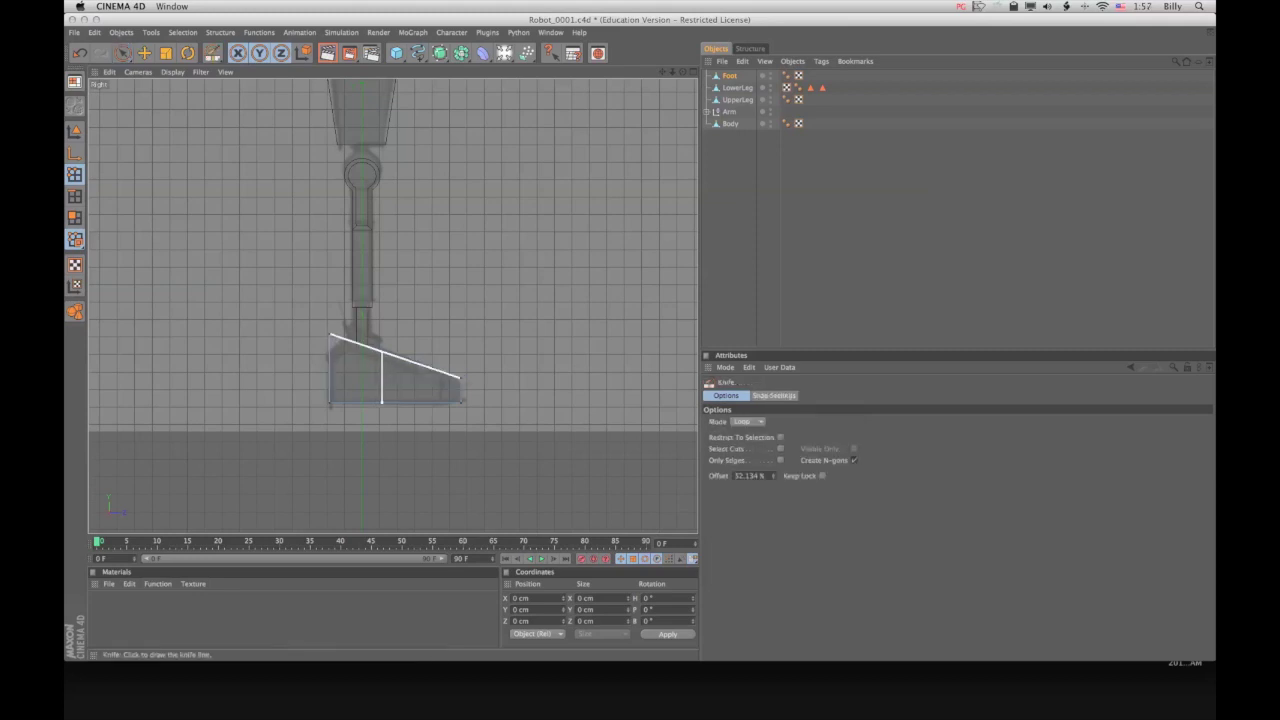
pyautogui.click(382, 351)
pyautogui.press('super+z')
pyautogui.click(382, 351)
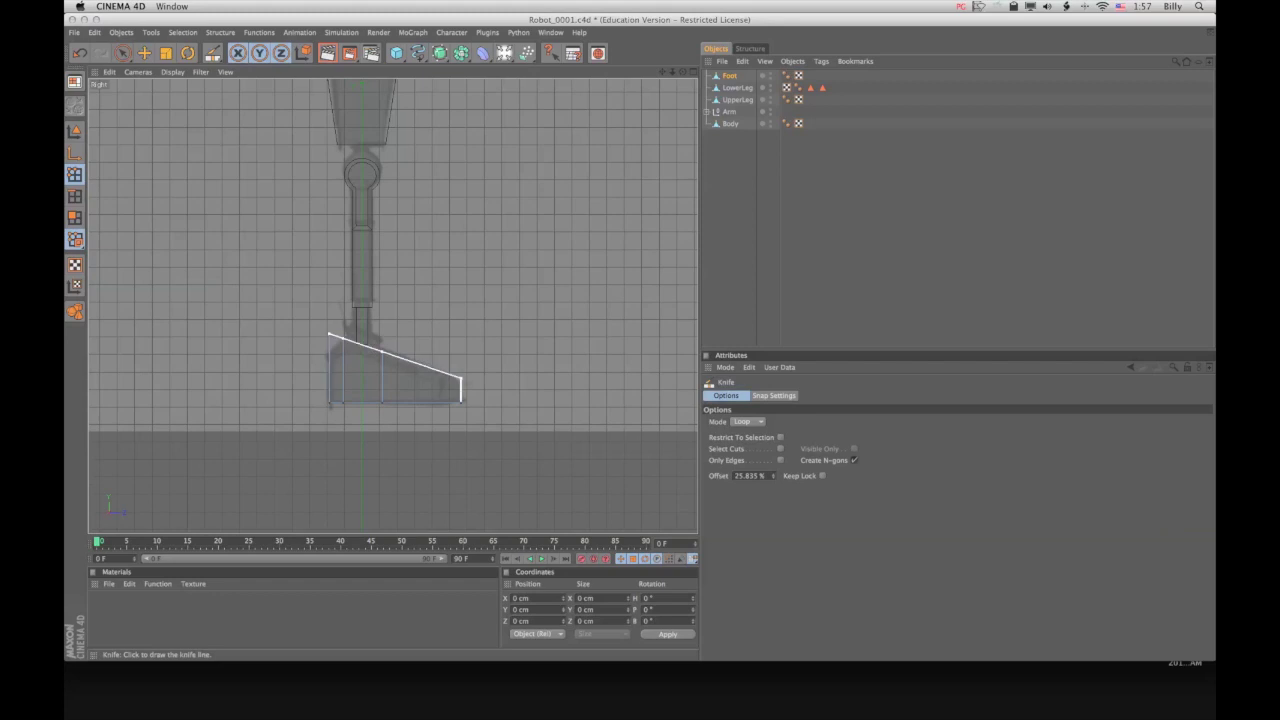
# Turn on Only Select Visible Elements and select the foot's top polygon beneath the lower leg
pyautogui.press('F5')
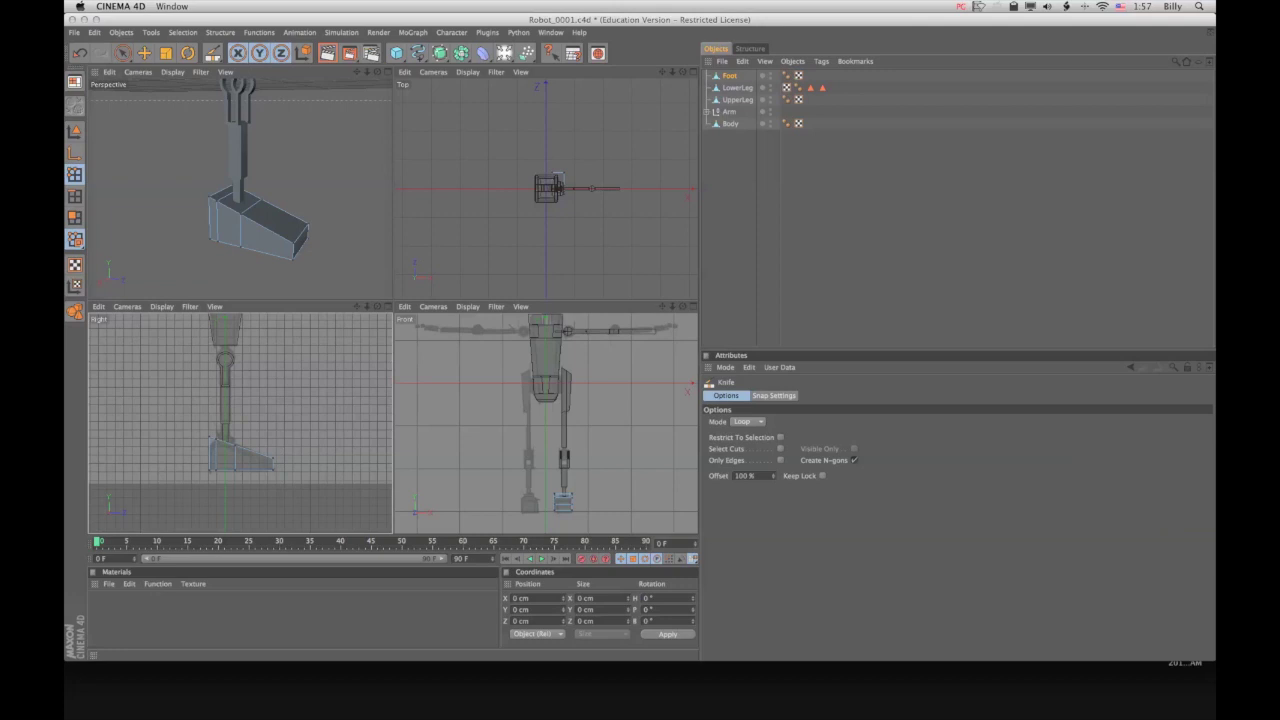
pyautogui.click(75, 218)
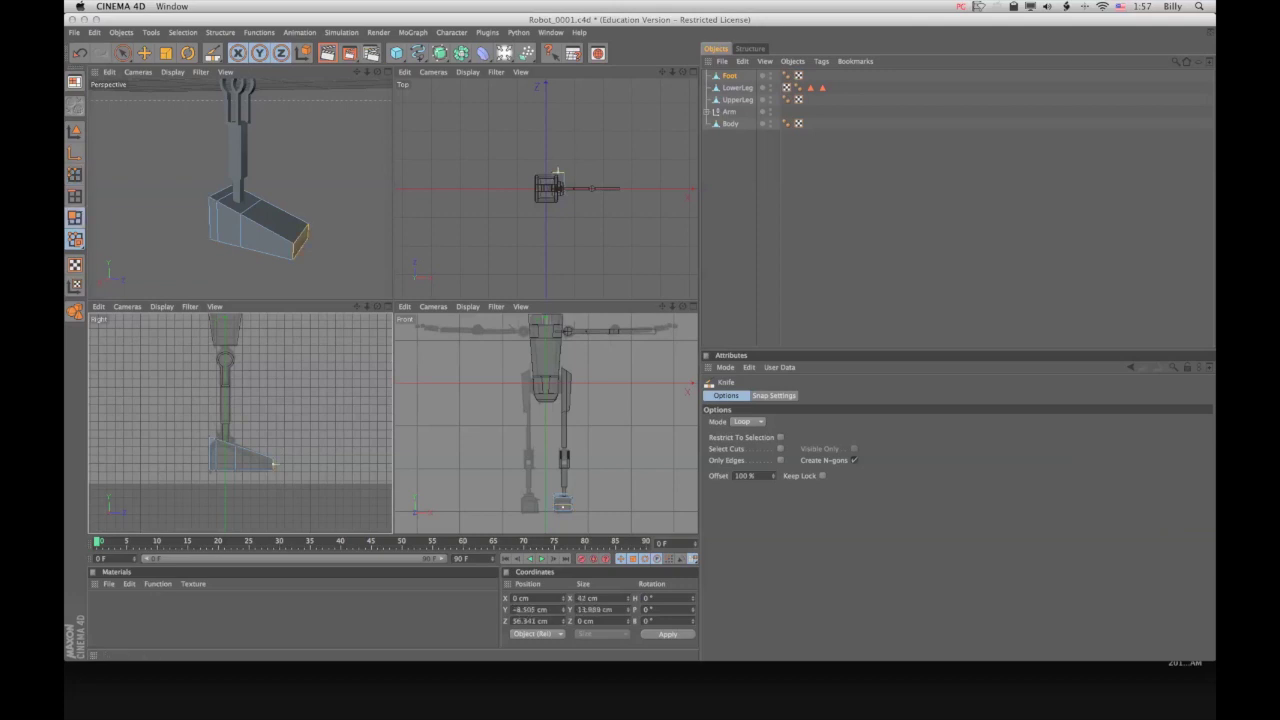
pyautogui.scroll(10, 272, 212)
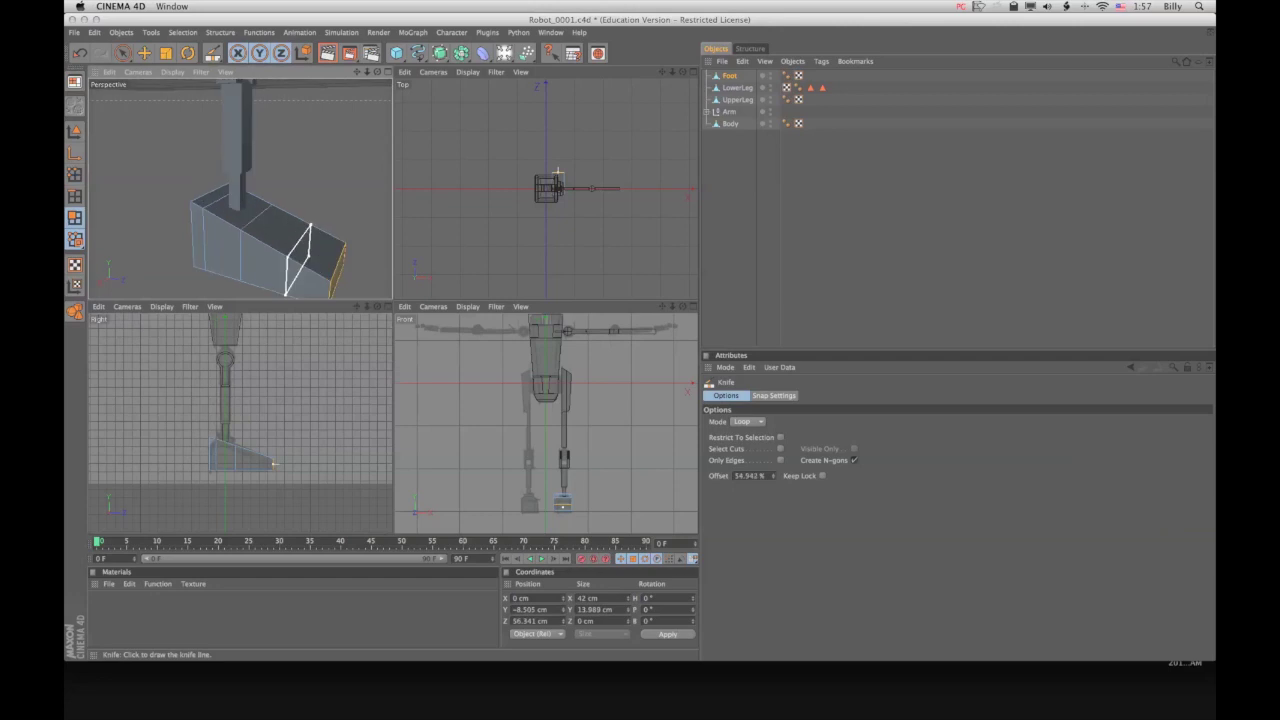
pyautogui.press('space')
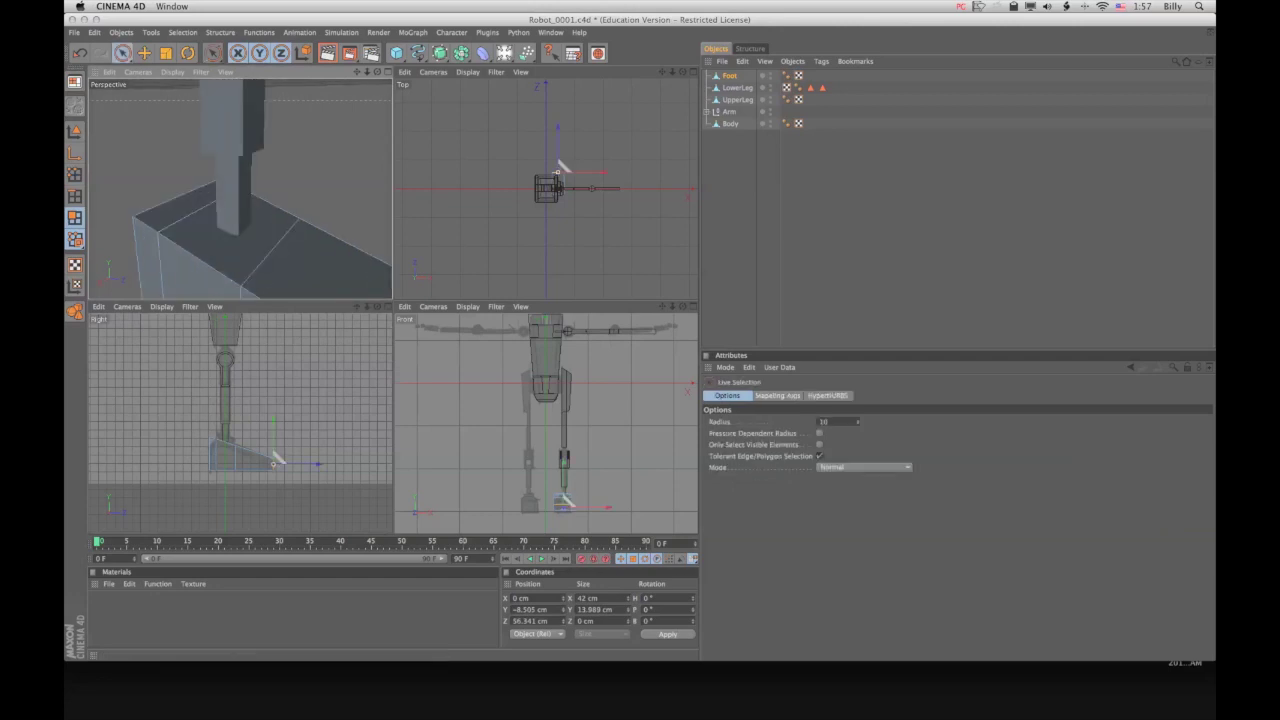
pyautogui.click(819, 444)
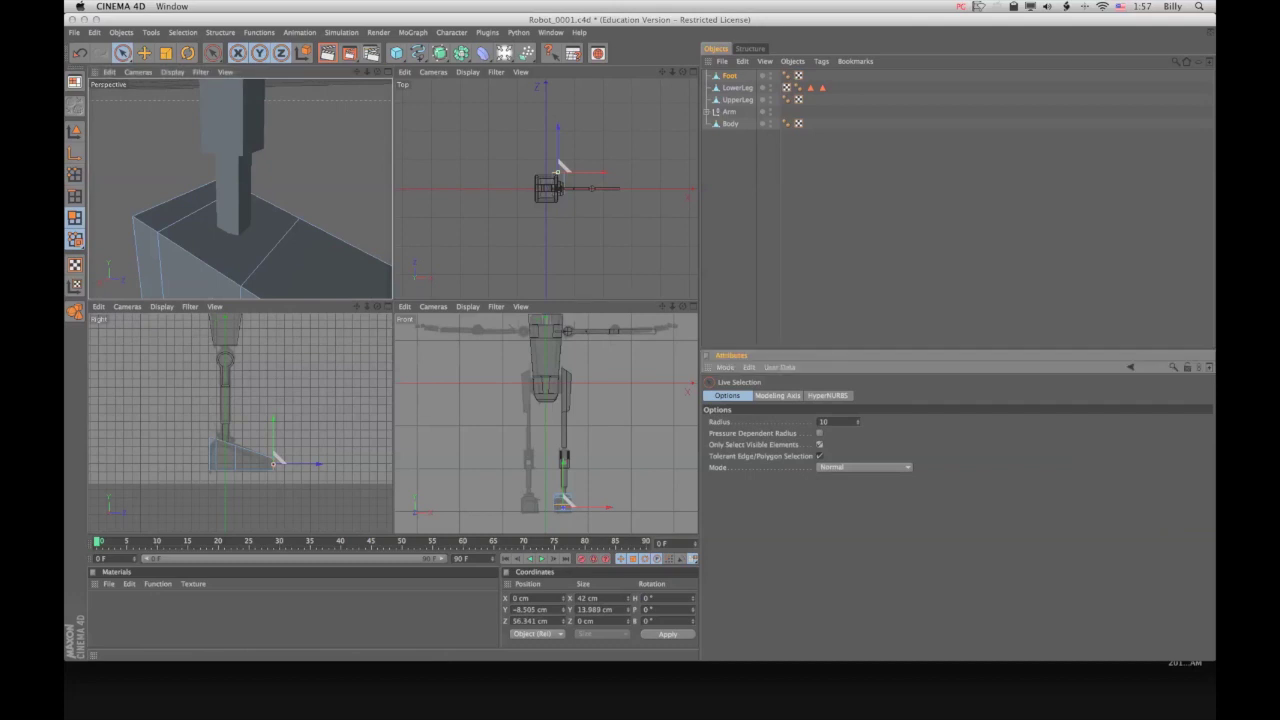
pyautogui.click(236, 220)
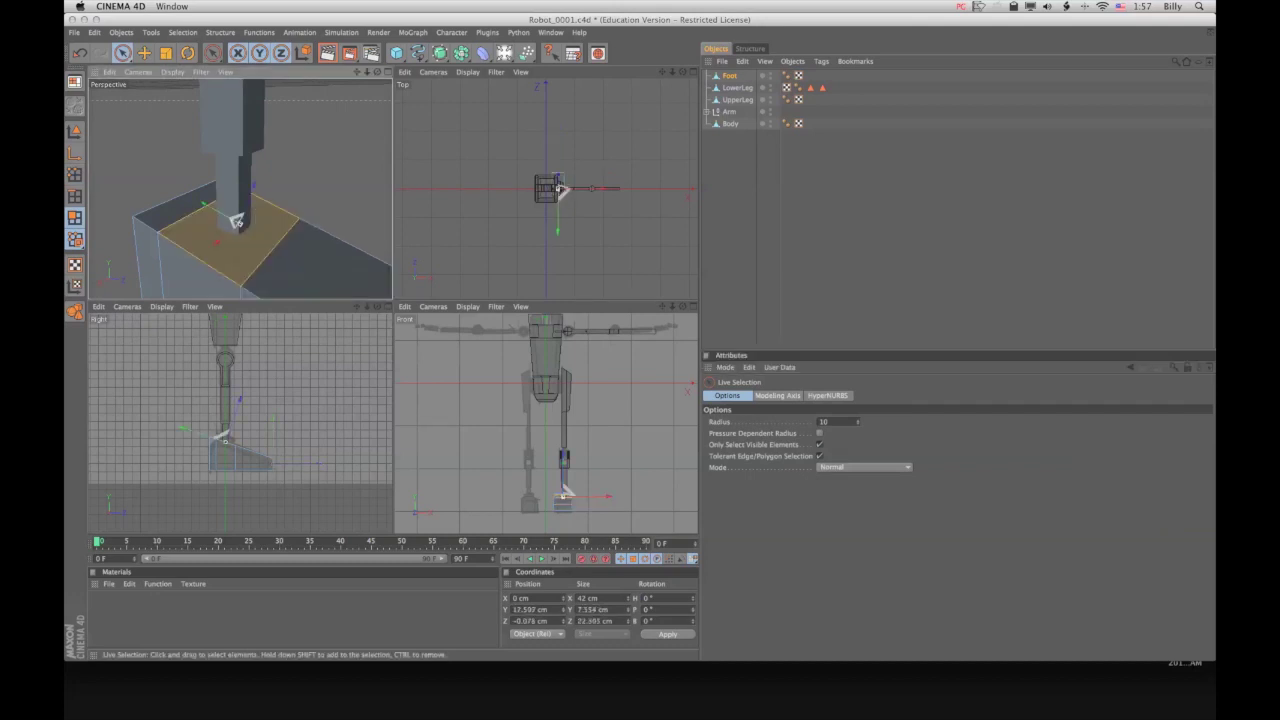
# Inset the selected ankle polygon about 4.4 cm with Extrude Inner and extrude it upward about 7.8 cm
pyautogui.press('m')
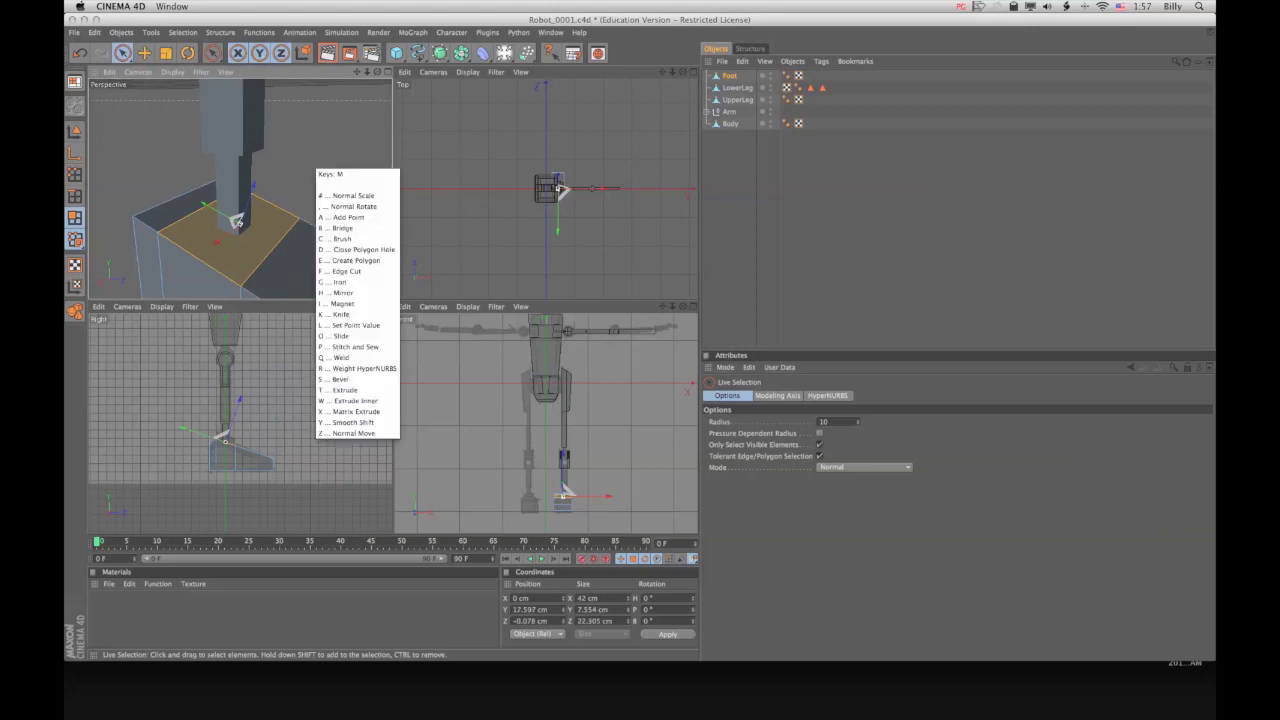
pyautogui.press('w')
pyautogui.moveTo(236, 220); pyautogui.dragTo(237, 220)
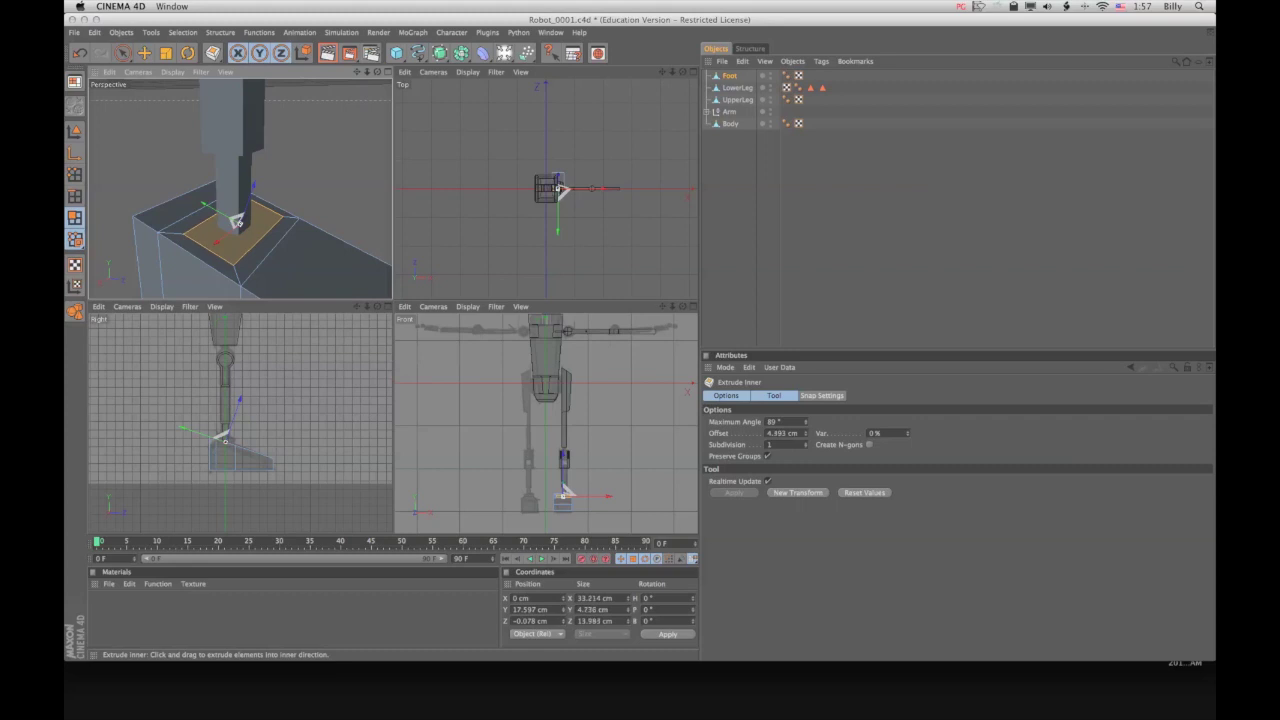
pyautogui.press('d')
pyautogui.moveTo(236, 221); pyautogui.dragTo(245, 198)
# Lower the extruded ankle polygon along its normal to about Y 22.1 cm, checking it against the side reference drawing
pyautogui.middleClick(236, 425)
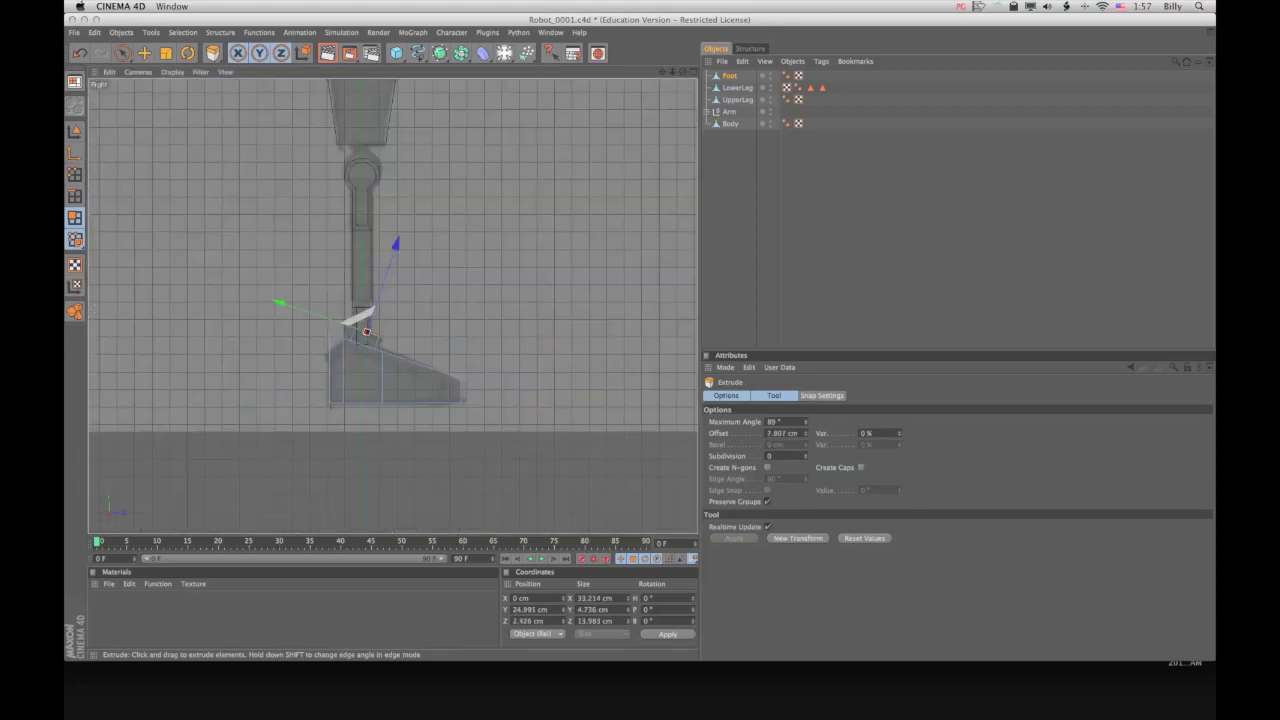
pyautogui.scroll(6, 362, 374)
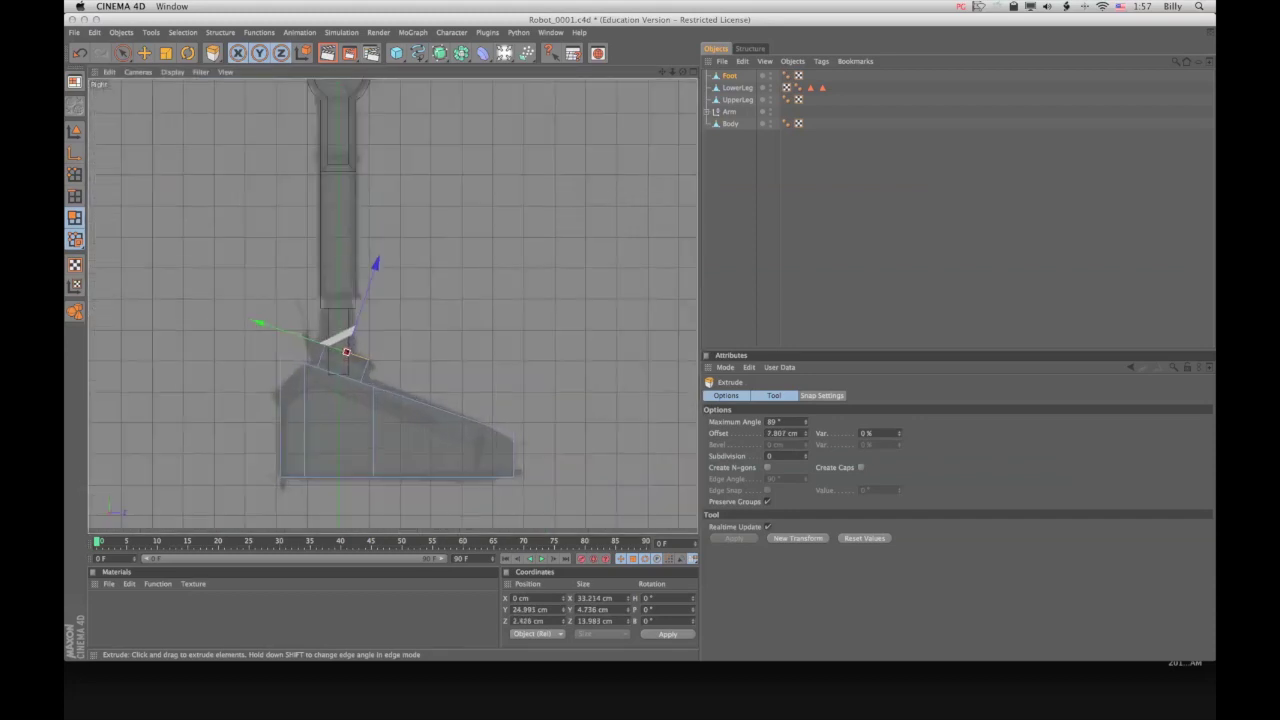
pyautogui.scroll(2, 400, 303)
pyautogui.scroll(1, 393, 305)
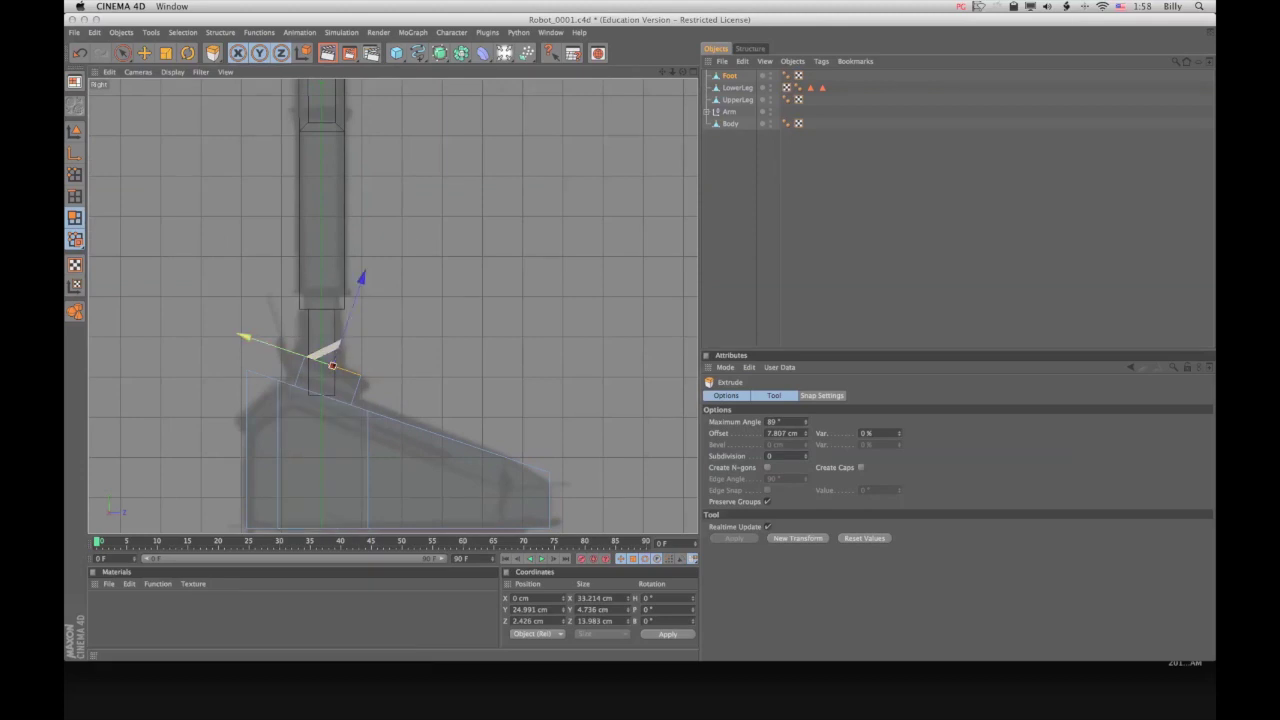
pyautogui.moveTo(333, 365); pyautogui.dragTo(334, 365)
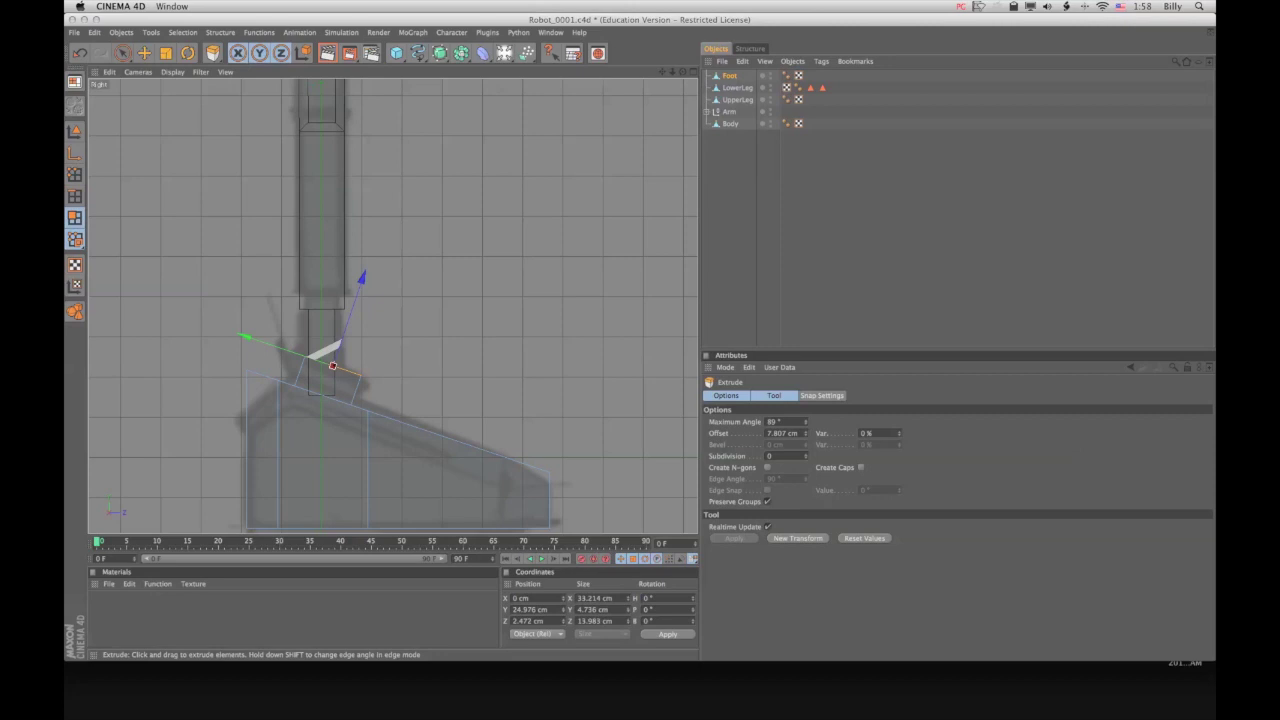
pyautogui.moveTo(333, 366); pyautogui.dragTo(327, 383)
pyautogui.middleClick(327, 383)
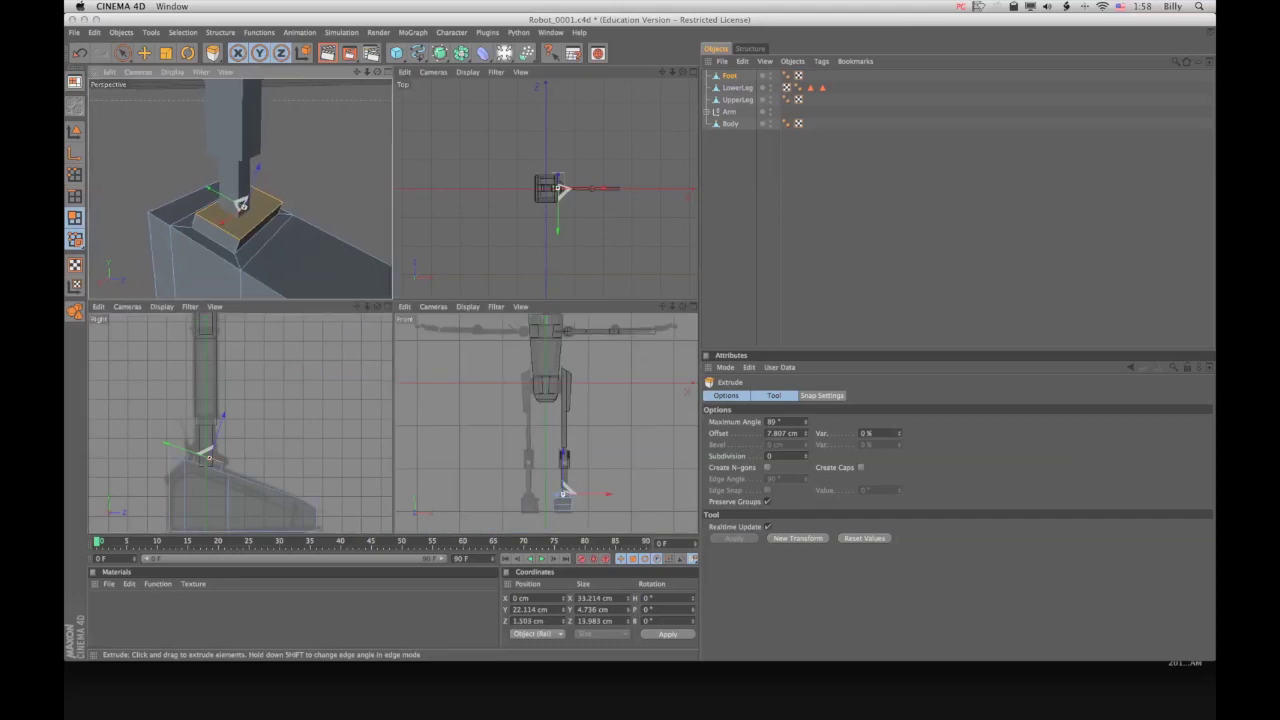
# Delete the cap polygon of the ankle extrusion to open it around the lower leg and inspect the opening
pyautogui.scroll(-5, 240, 190)
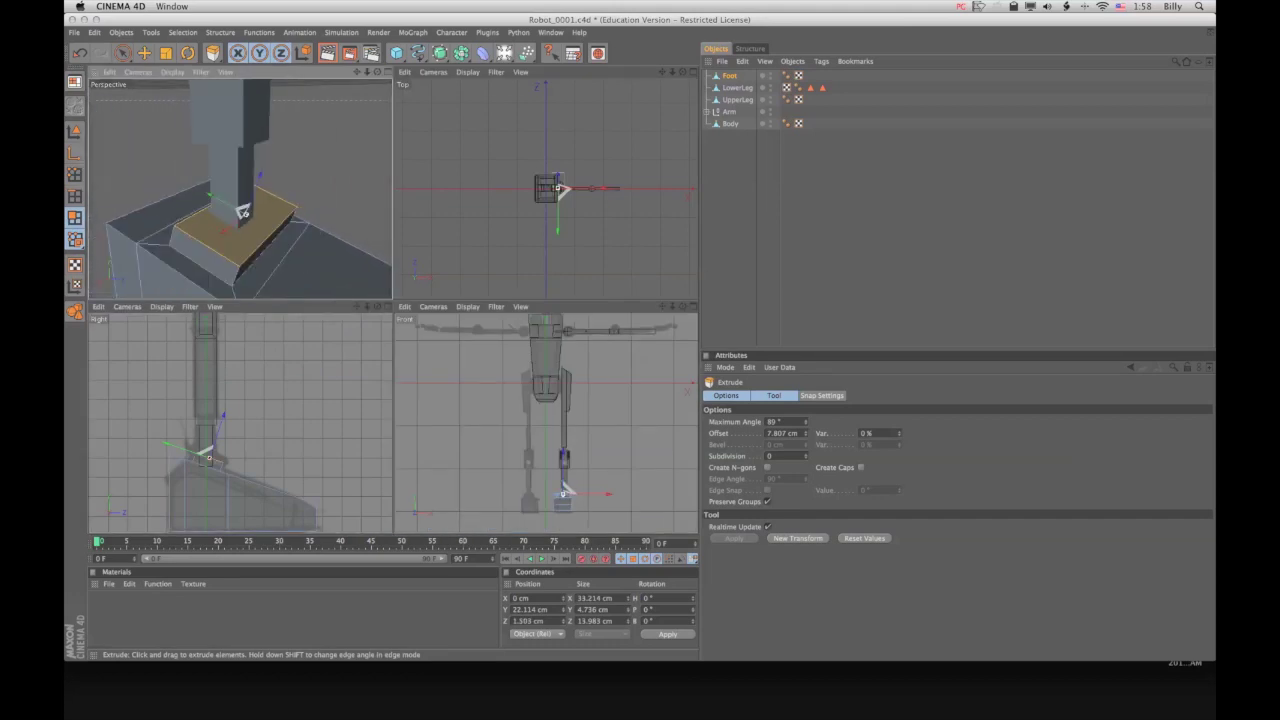
pyautogui.keyDown('alt'); pyautogui.moveTo(243, 212); pyautogui.dragTo(237, 195); pyautogui.keyUp('alt')
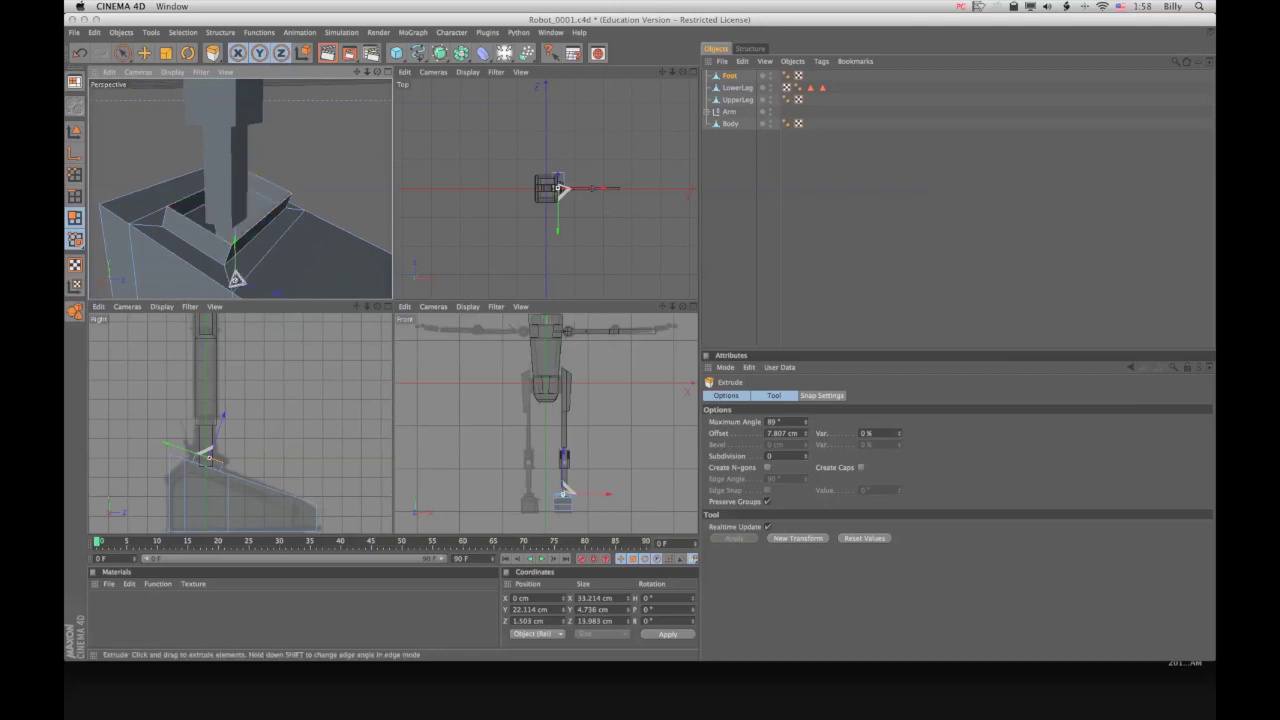
pyautogui.click(207, 496)
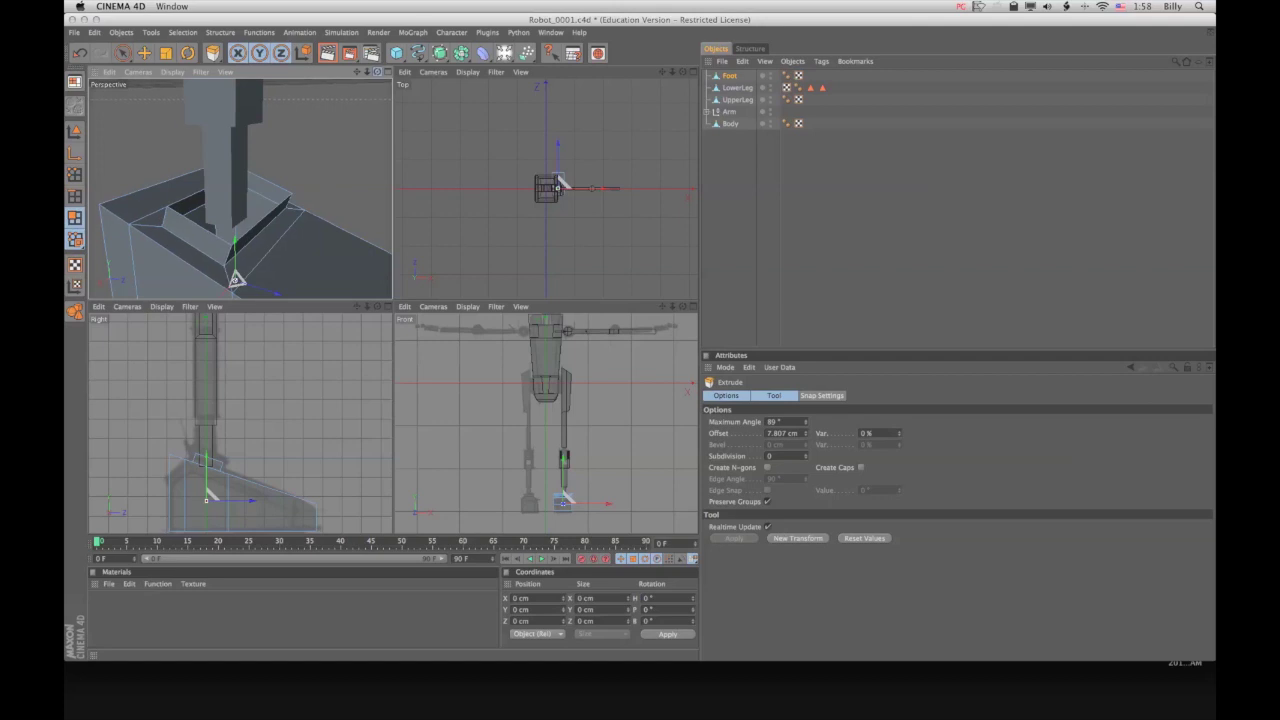
pyautogui.moveTo(377, 72); pyautogui.dragTo(478, 72)
pyautogui.keyDown('alt'); pyautogui.moveTo(250, 204); pyautogui.dragTo(275, 185); pyautogui.keyUp('alt')
pyautogui.moveTo(377, 72)
pyautogui.mouseDown()
pyautogui.moveTo(308, 78)
pyautogui.moveTo(335, 86)
pyautogui.moveTo(410, 50)
pyautogui.moveTo(377, 60)
pyautogui.mouseUp()
# Undo the ankle extrusion and inset so the original top polygon of the foot is selected again
pyautogui.press('super+z')
pyautogui.press('super+z')
pyautogui.press('super+z')
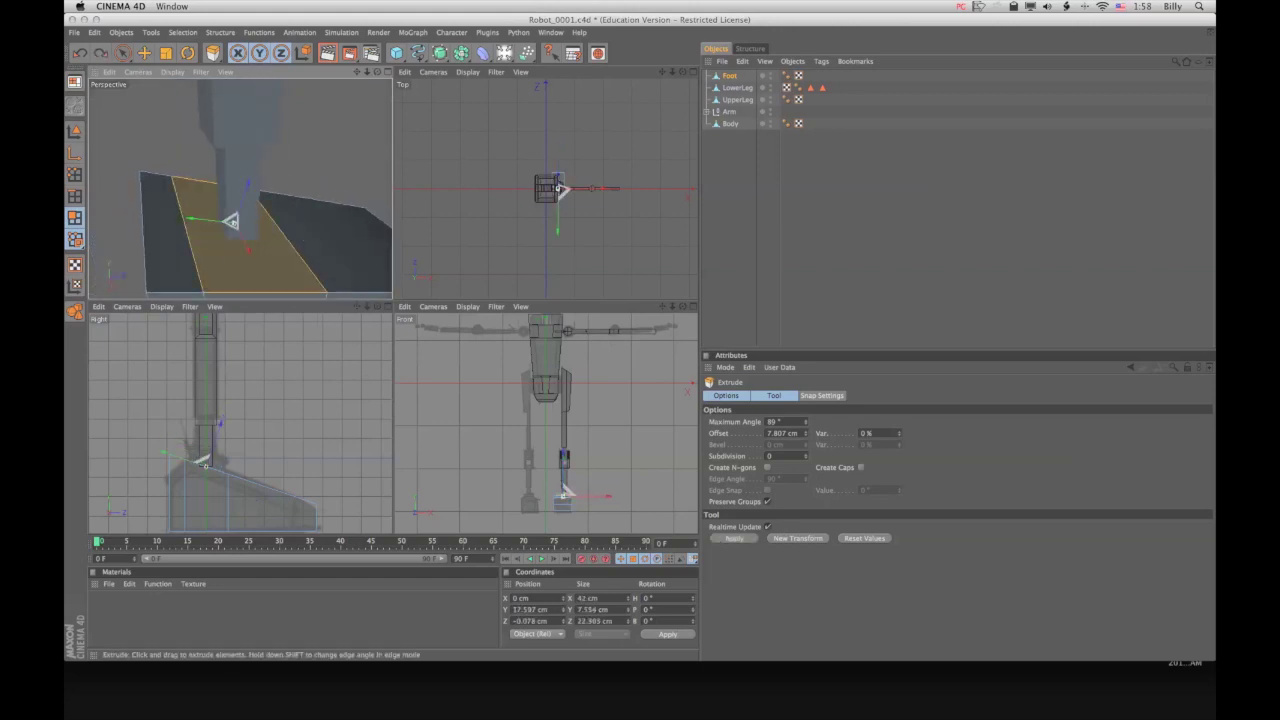
# Inset the foot's top polygon beneath the leg by about 3.9 cm with Extrude Inner
pyautogui.moveTo(377, 72); pyautogui.dragTo(340, 50)
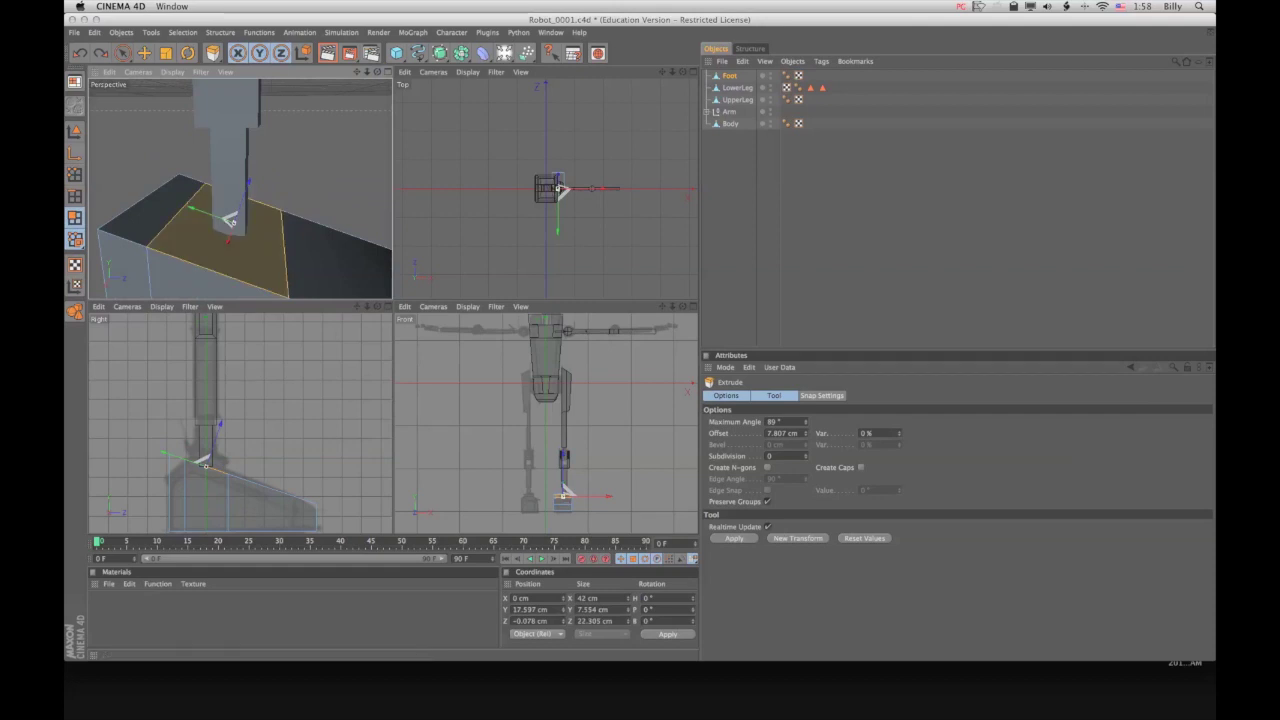
pyautogui.moveTo(377, 72); pyautogui.dragTo(295, 95)
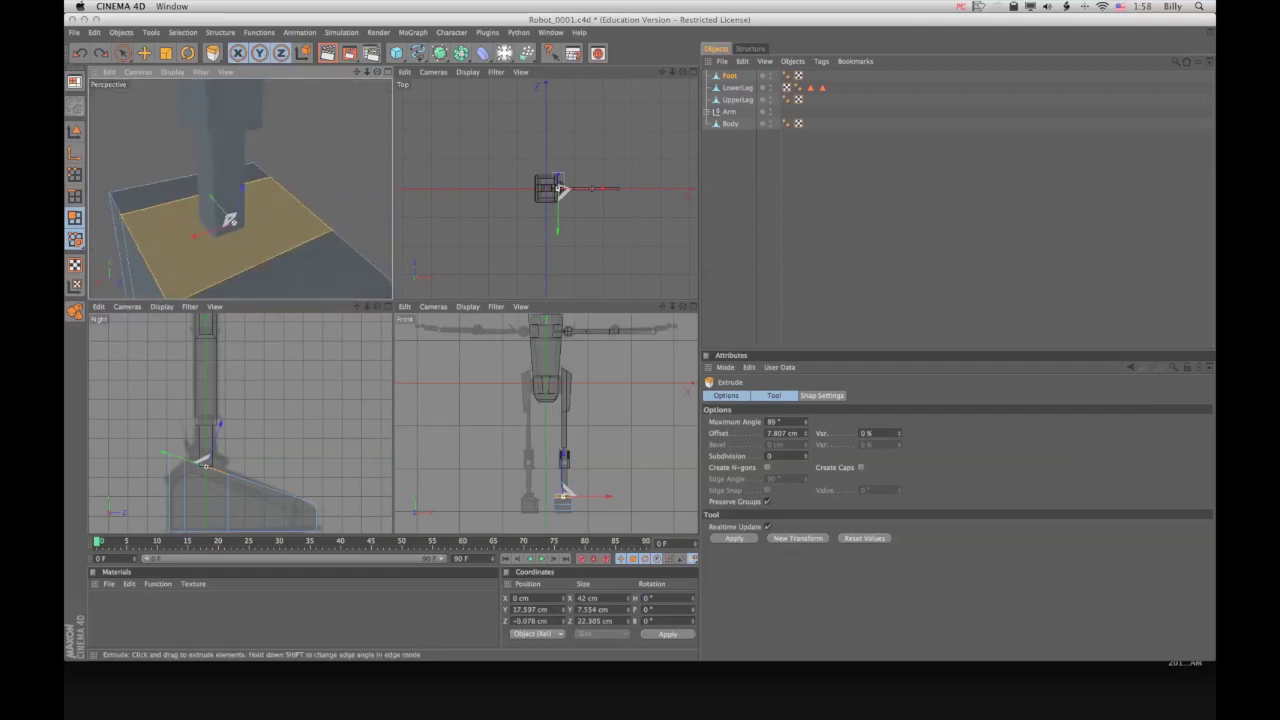
pyautogui.press('i')
pyautogui.moveTo(229, 220)
pyautogui.mouseDown()
pyautogui.moveTo(165, 220)
pyautogui.moveTo(229, 218)
pyautogui.mouseUp()
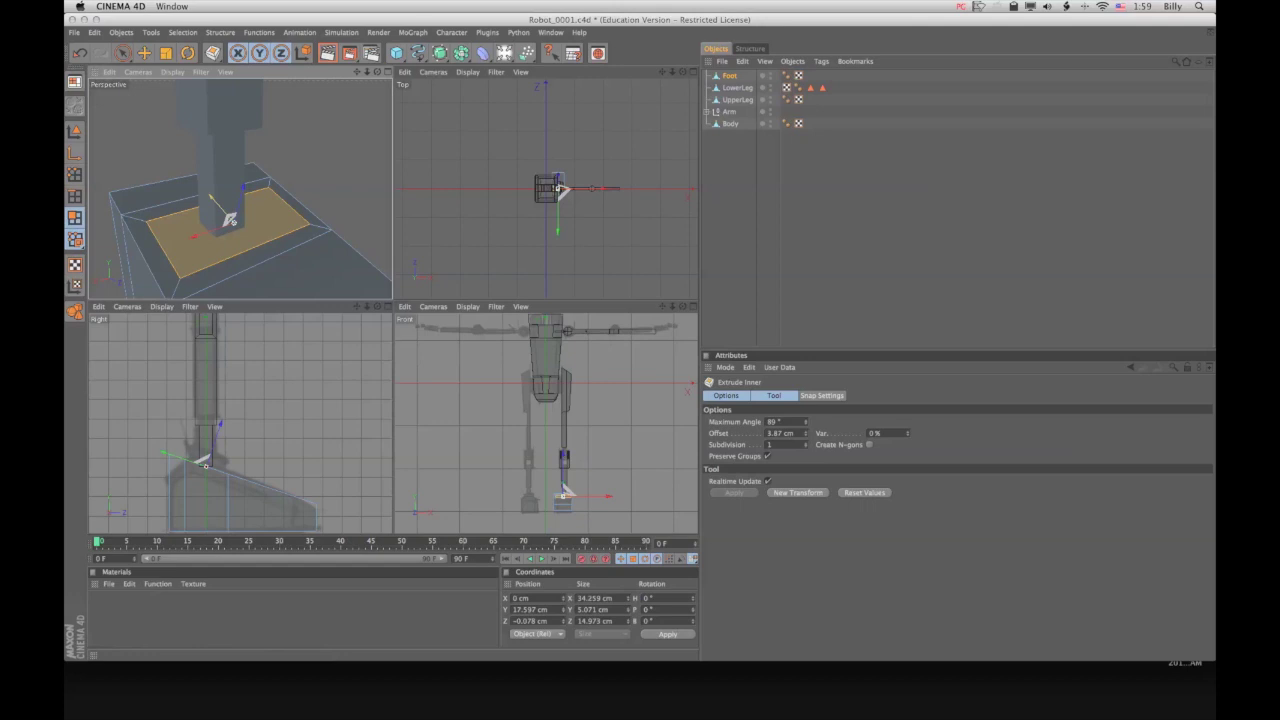
pyautogui.moveTo(229, 218); pyautogui.dragTo(229, 218)
# Slide the two side edges of the inset polygon inward toward the leg, narrowing it to about 23.4 cm in X
pyautogui.click(75, 197)
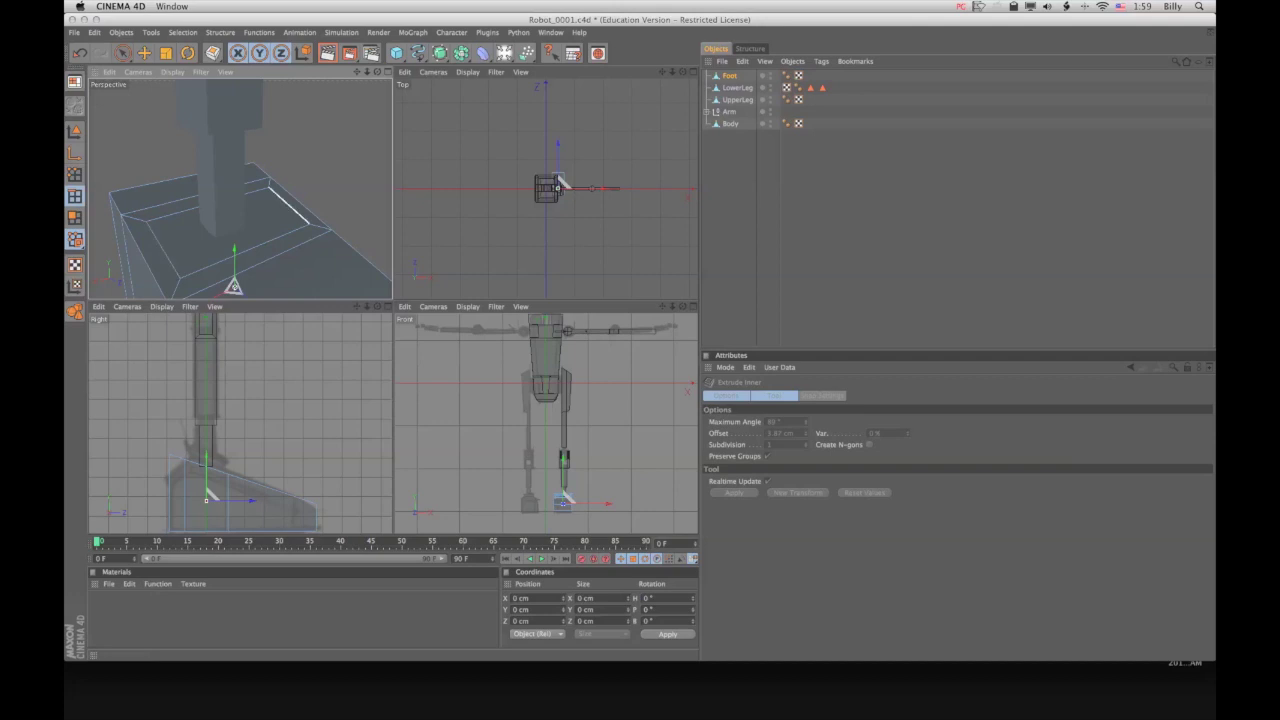
pyautogui.press('m')
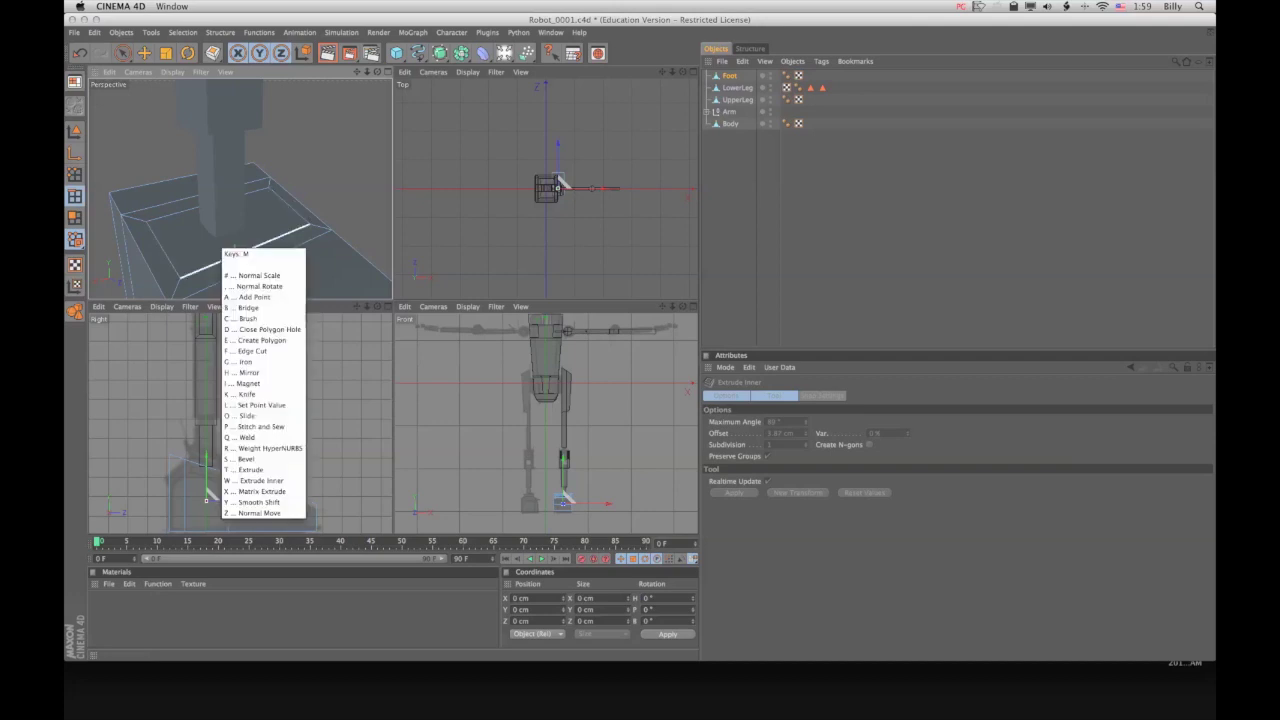
pyautogui.press('o')
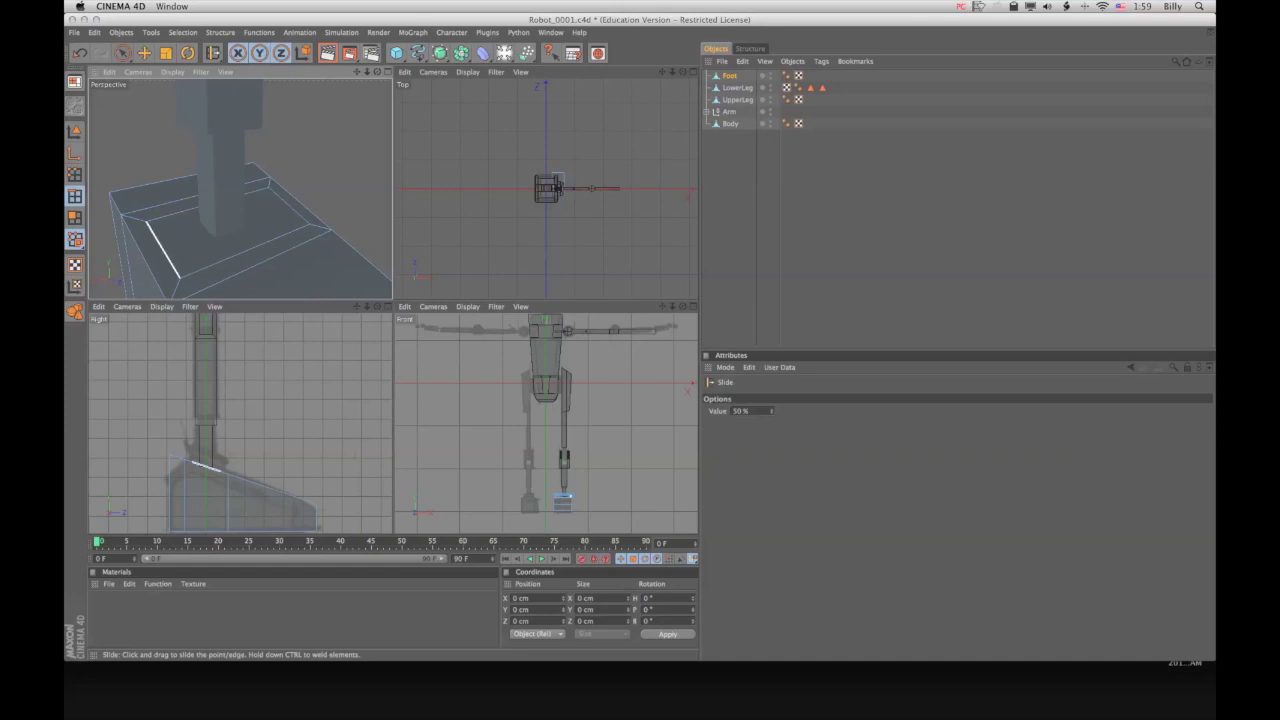
pyautogui.moveTo(163, 250); pyautogui.dragTo(187, 242)
pyautogui.moveTo(290, 206); pyautogui.dragTo(272, 212)
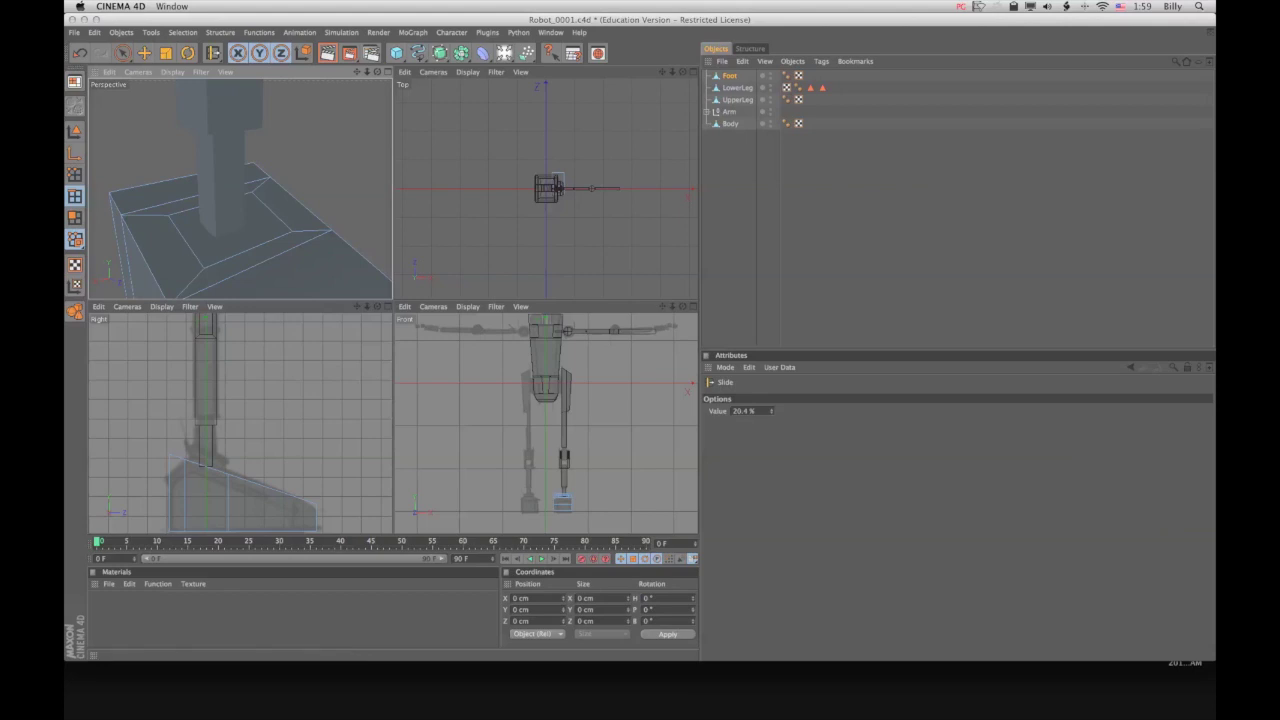
# Try extruding the inset ankle polygon about 5.4 cm upward and deleting its cap to form an open collar
pyautogui.moveTo(377, 72); pyautogui.dragTo(257, 83)
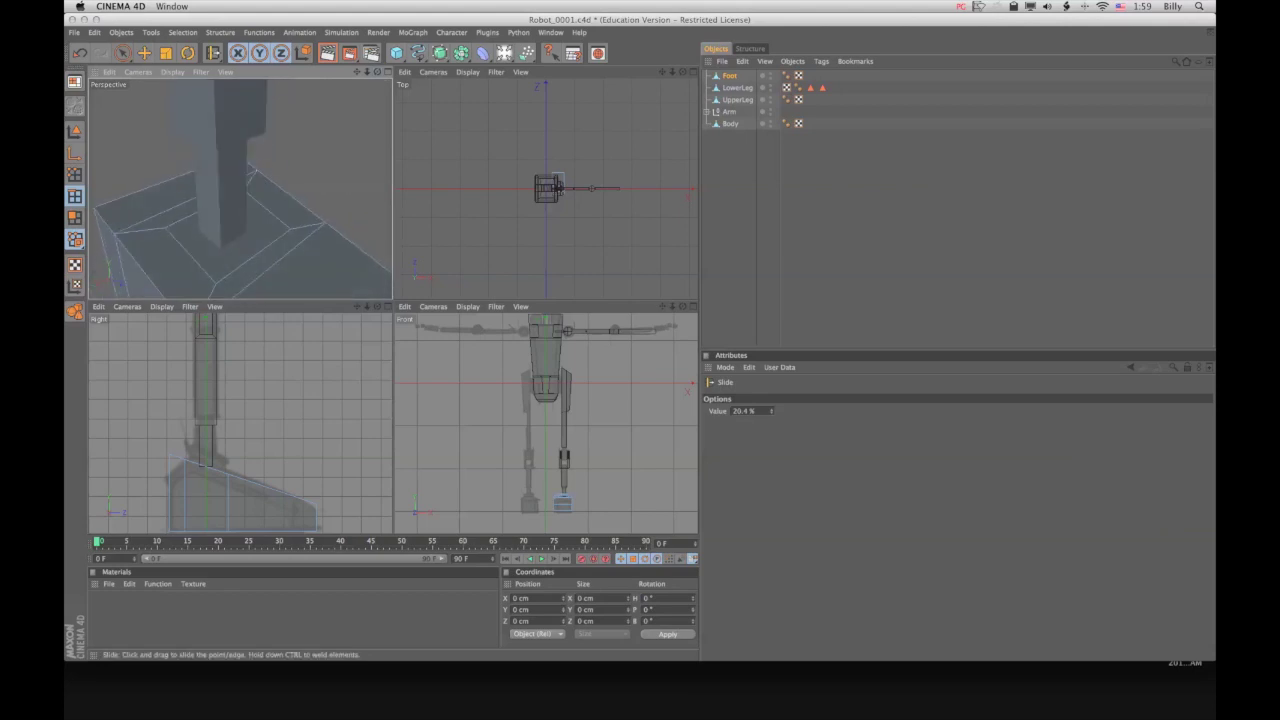
pyautogui.click(75, 217)
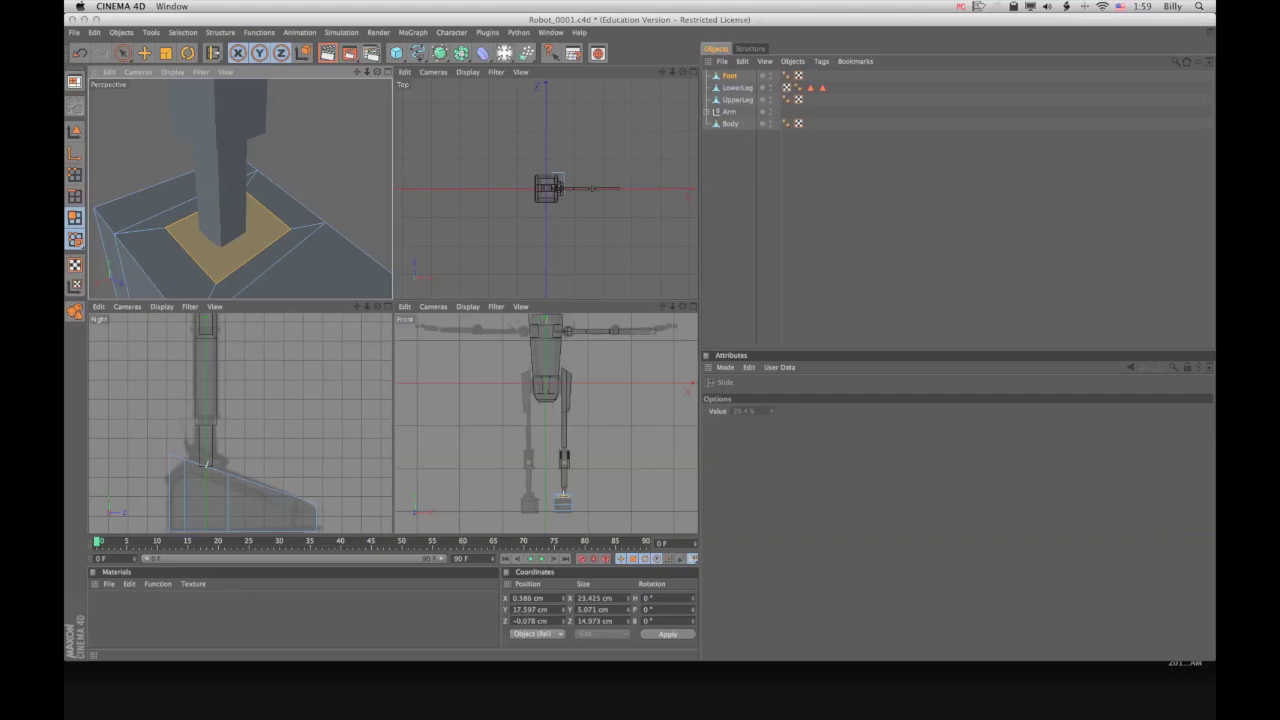
pyautogui.press('m')
pyautogui.press('t')
pyautogui.moveTo(222, 214); pyautogui.dragTo(234, 287)
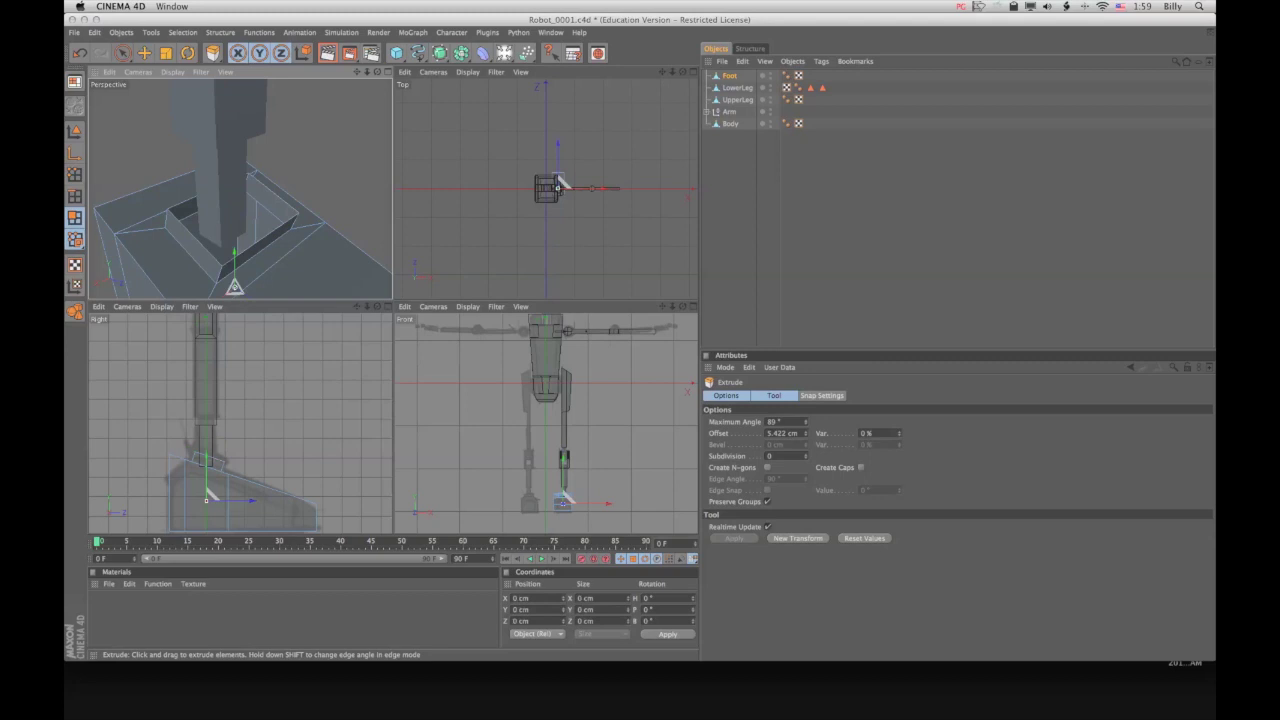
pyautogui.moveTo(234, 287)
pyautogui.mouseDown()
pyautogui.moveTo(234, 208)
pyautogui.moveTo(234, 287)
pyautogui.mouseUp()
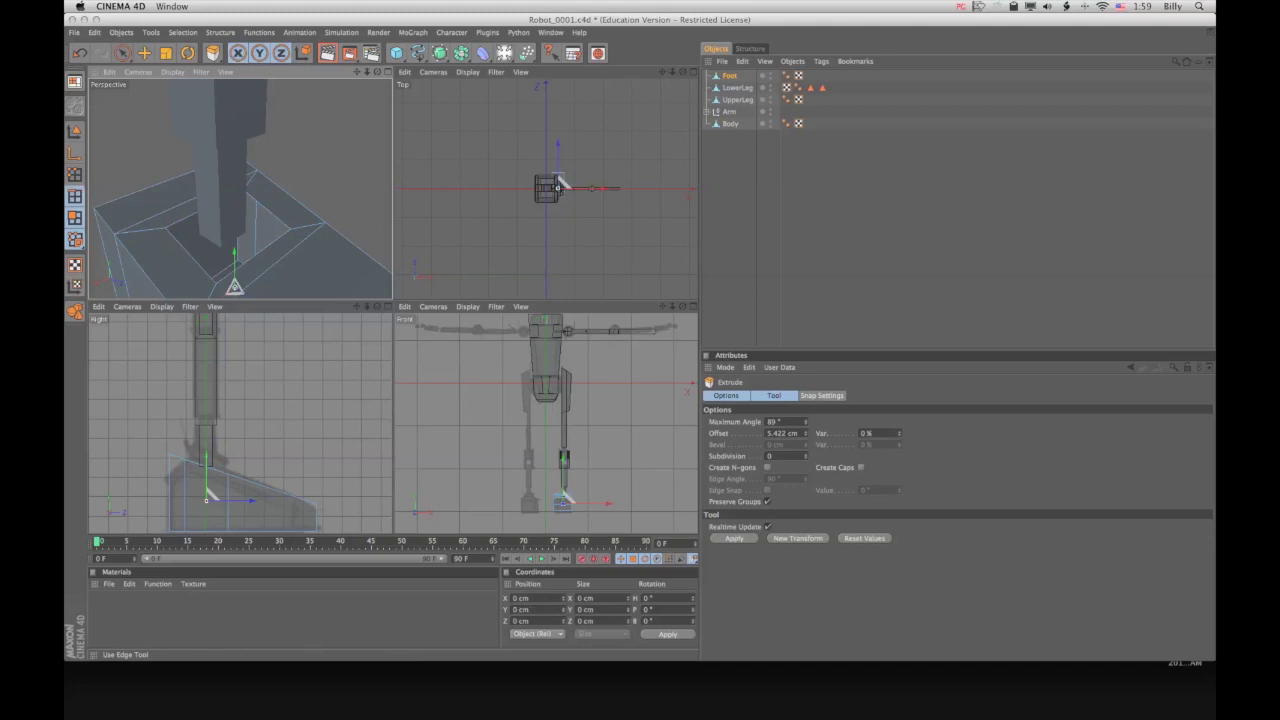
# Loop-select the border edges of the ankle opening and extrude them about 6.1 cm upward
pyautogui.click(75, 196)
pyautogui.press('u')
pyautogui.press('l')
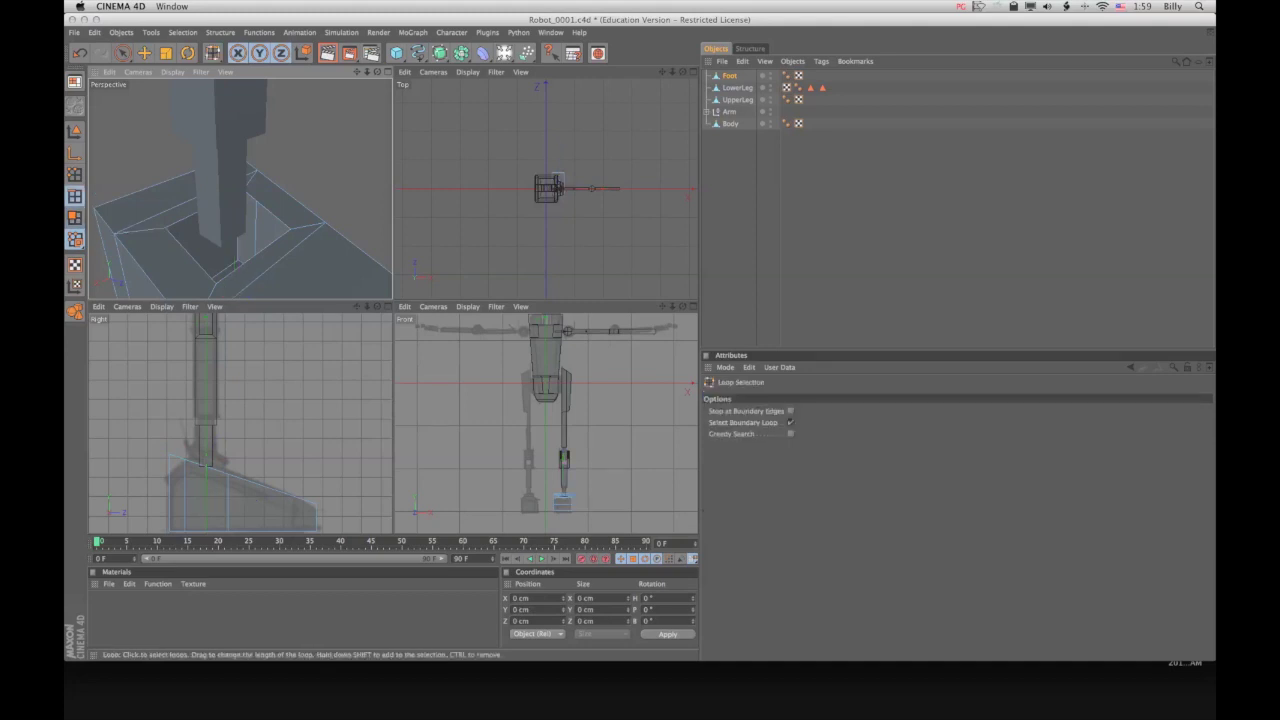
pyautogui.click(190, 255)
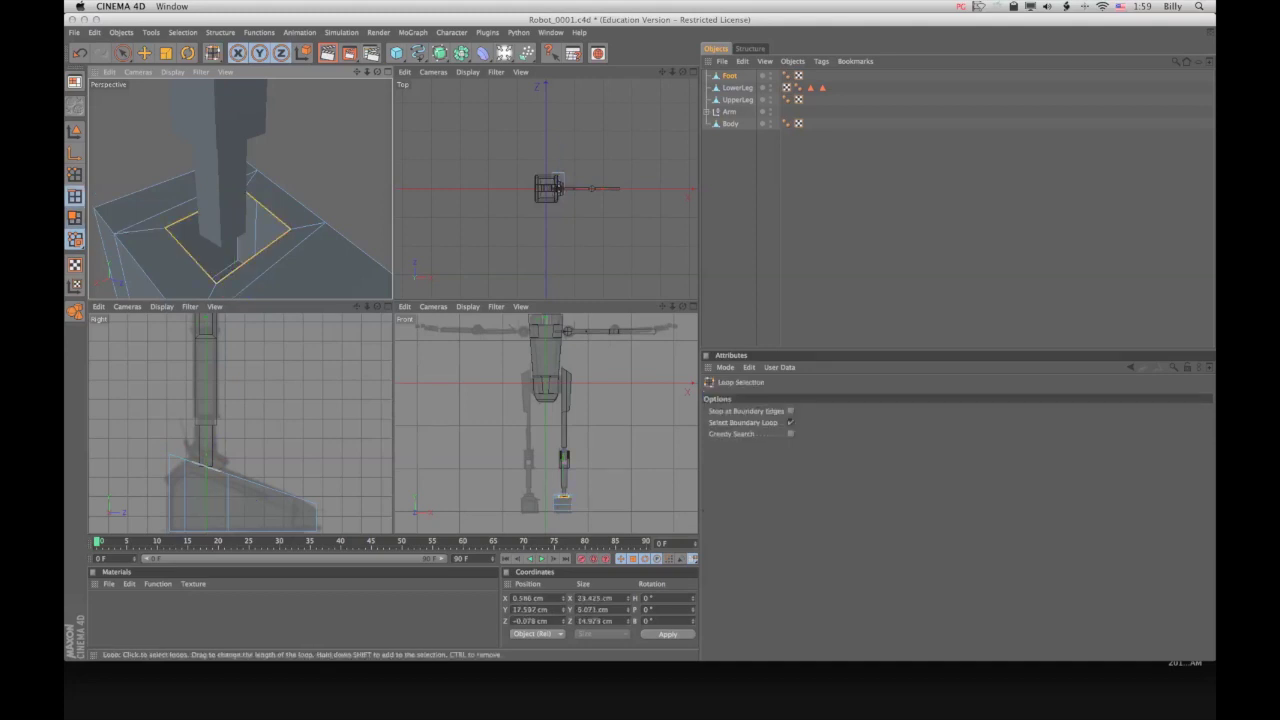
pyautogui.press('d')
pyautogui.moveTo(557, 185); pyautogui.dragTo(563, 184)
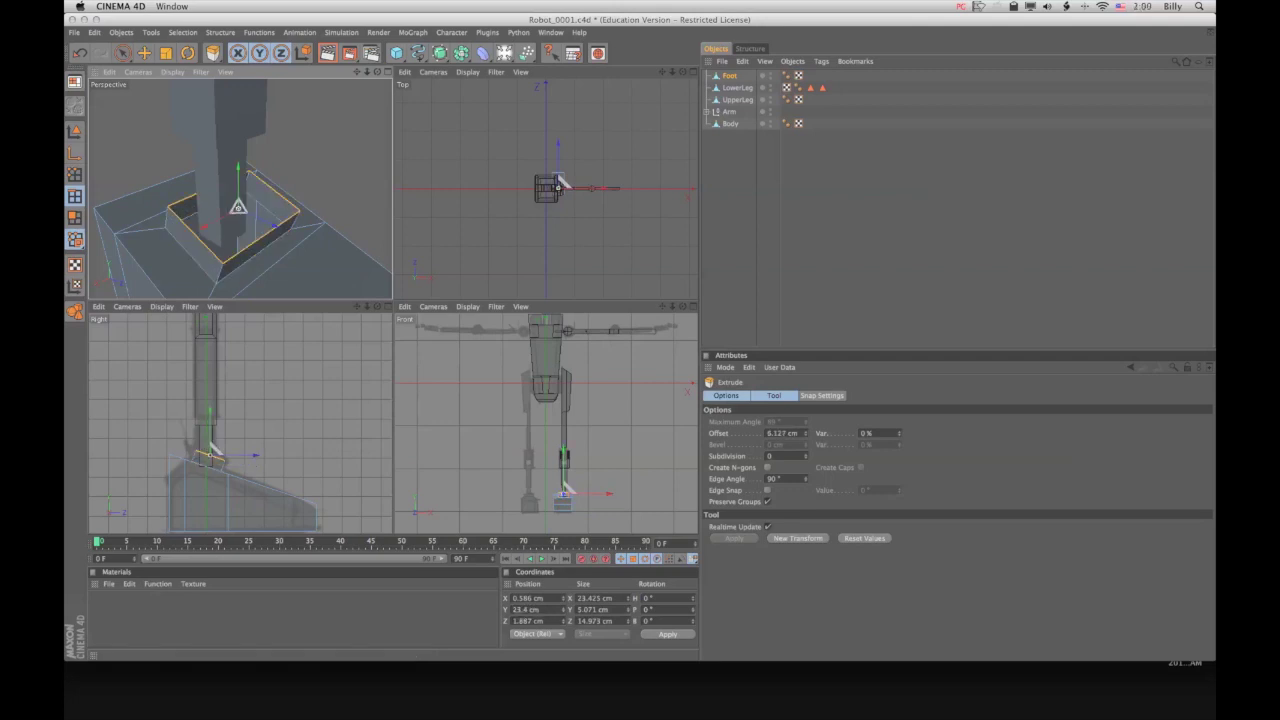
pyautogui.moveTo(377, 72); pyautogui.dragTo(430, 40)
pyautogui.keyDown('alt'); pyautogui.moveTo(241, 207); pyautogui.dragTo(239, 207); pyautogui.keyUp('alt')
# Undo the border edge extrusion and delete the inset polygon beneath the leg to open the top of the foot
pyautogui.press('super+z')
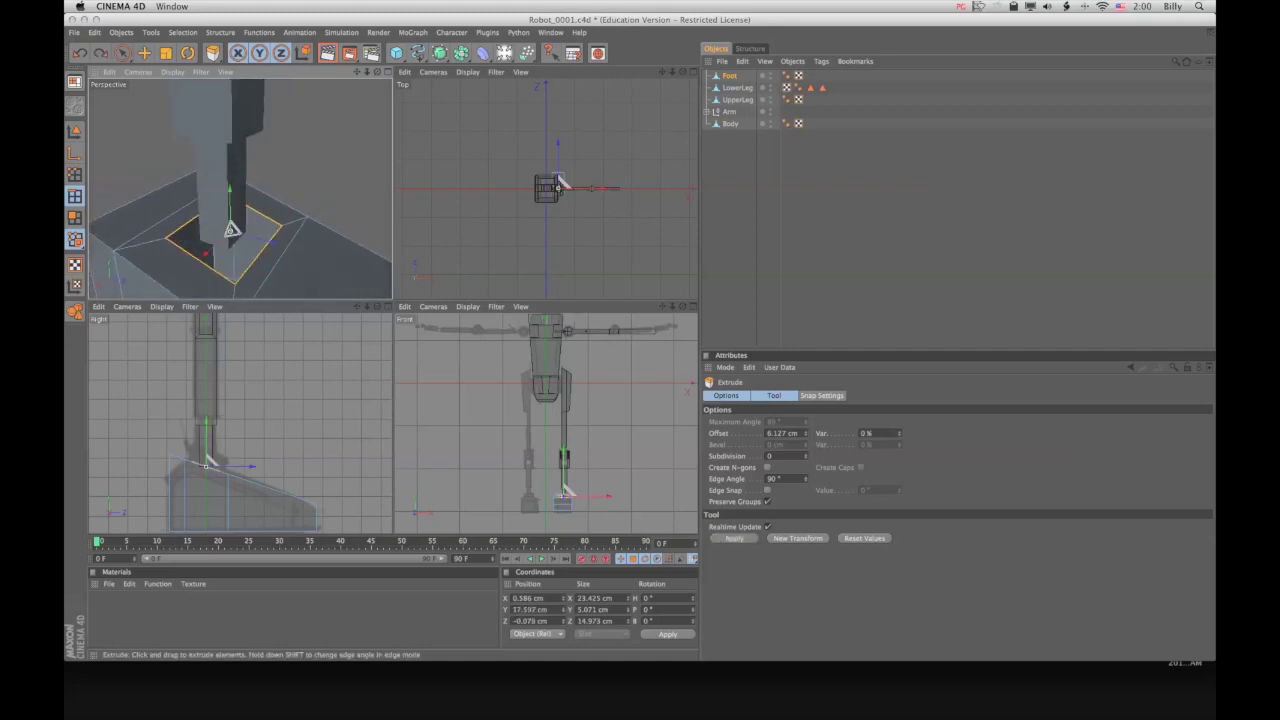
pyautogui.press('super+z')
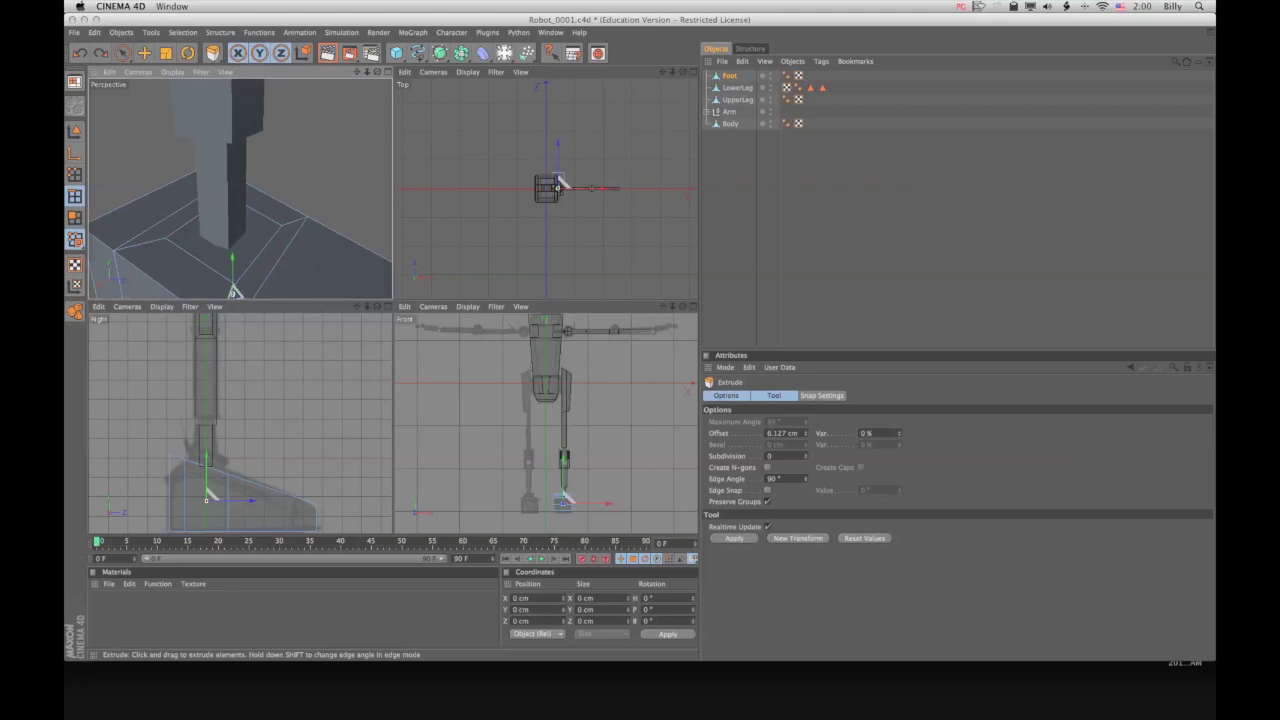
pyautogui.press('space')
pyautogui.click(75, 218)
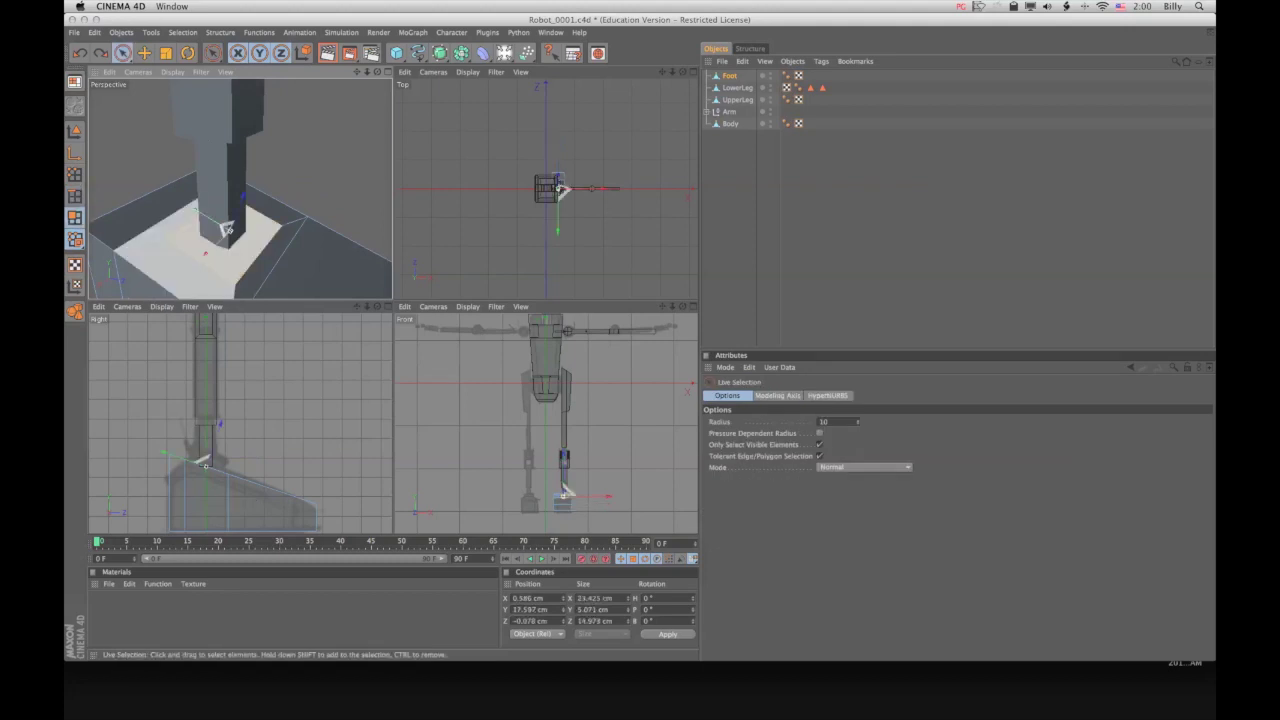
pyautogui.click(226, 228)
pyautogui.press('Delete')
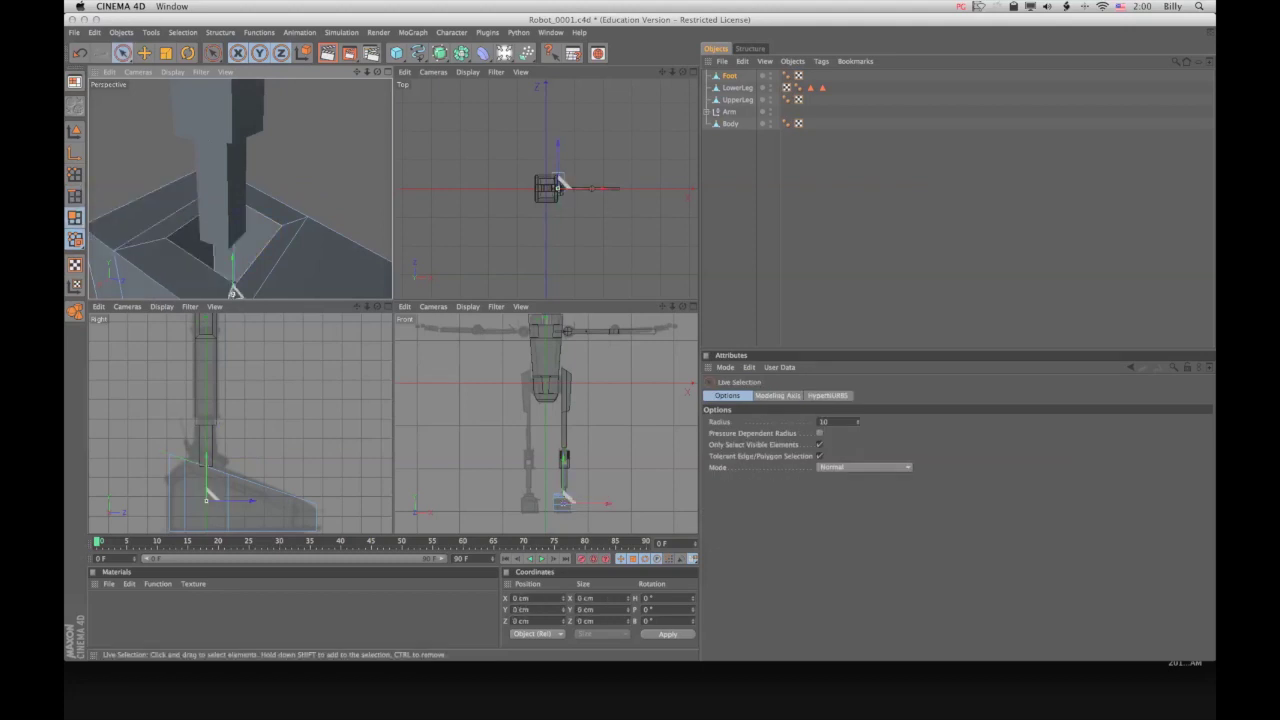
# Loop-select the border edges of the foot's ankle opening and extrude them about 6.5 cm upward into a collar
pyautogui.press('u')
pyautogui.press('l')
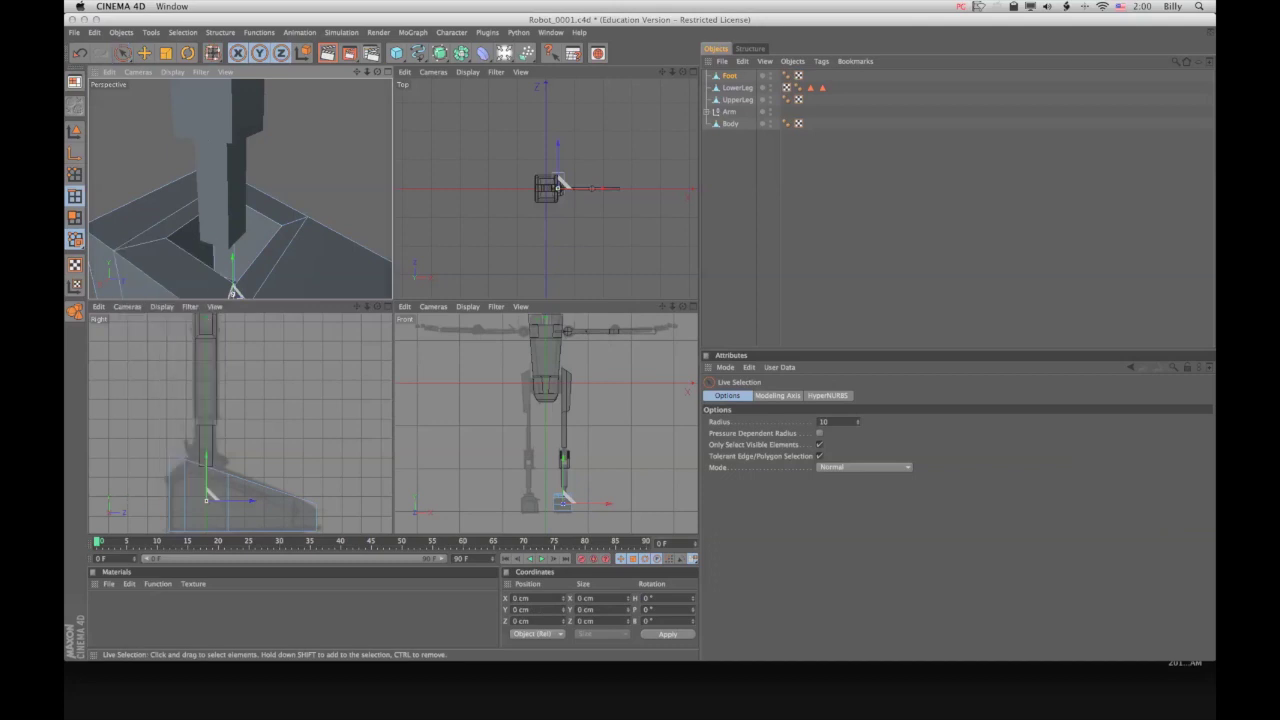
pyautogui.click(256, 257)
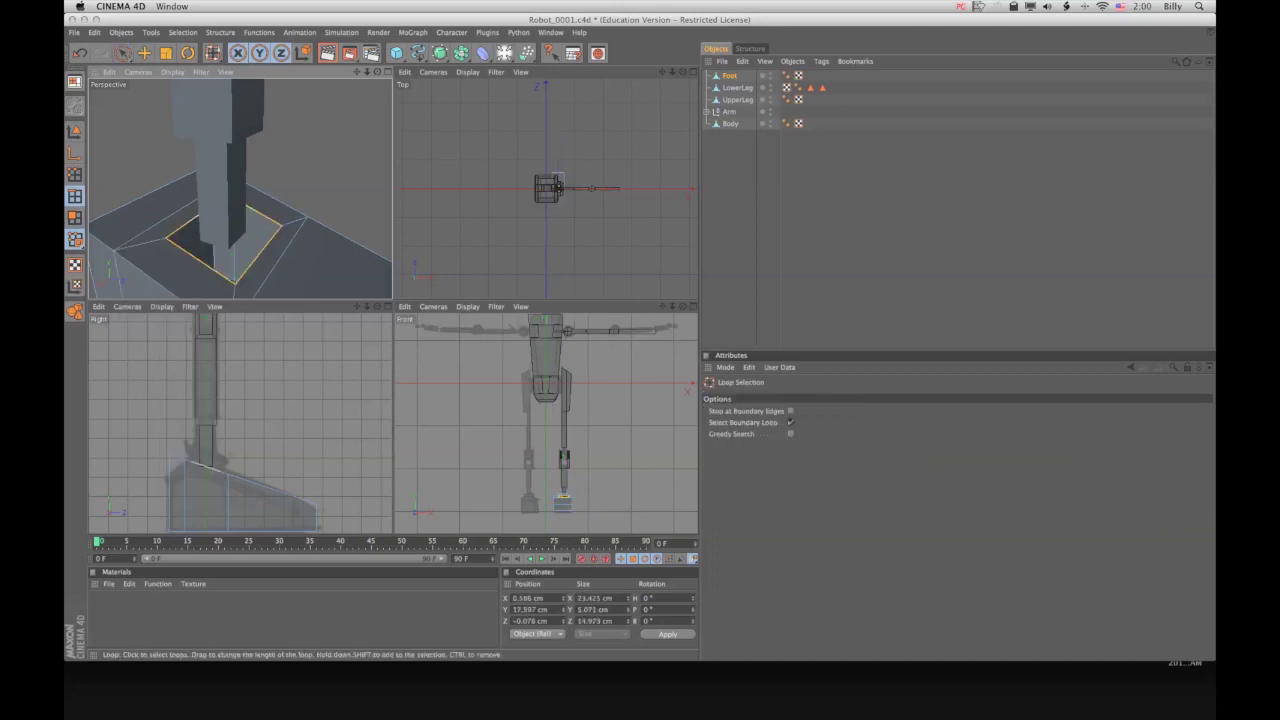
pyautogui.press('d')
pyautogui.moveTo(559, 188); pyautogui.dragTo(561, 184)
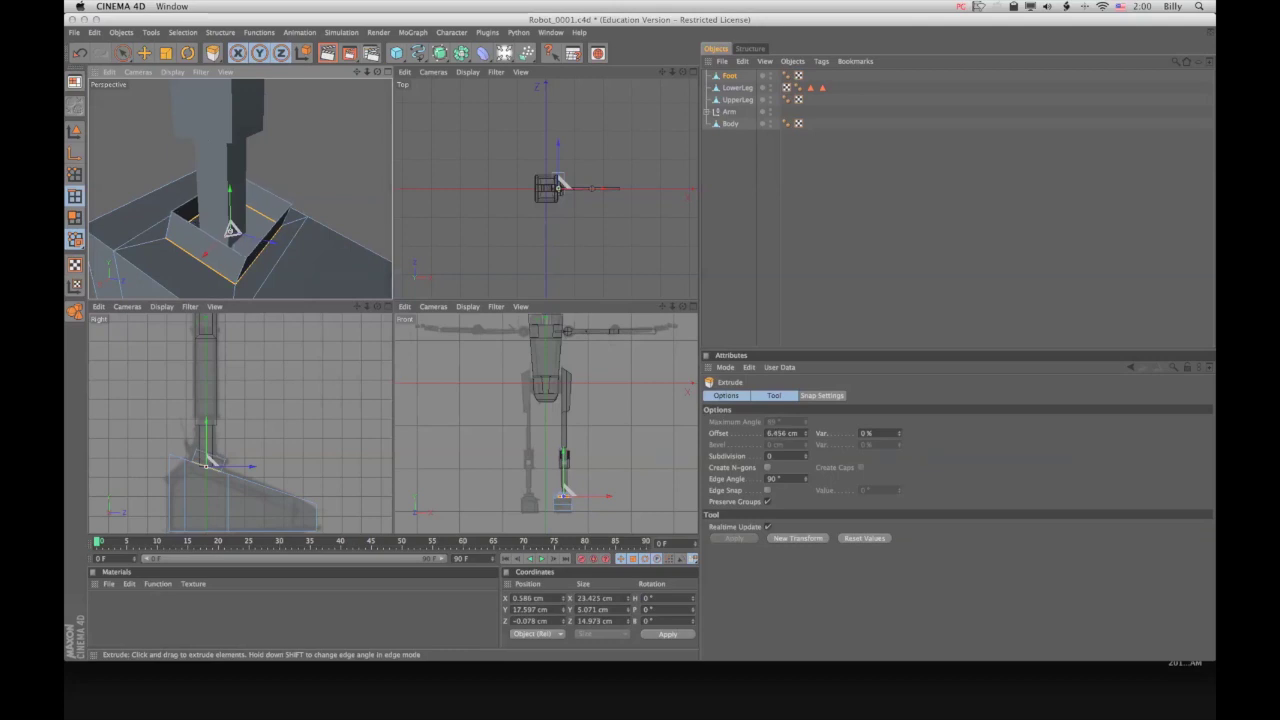
pyautogui.moveTo(561, 184); pyautogui.dragTo(561, 184)
pyautogui.moveTo(377, 72)
pyautogui.mouseDown()
pyautogui.moveTo(340, 92)
pyautogui.moveTo(365, 76)
pyautogui.moveTo(385, 90)
pyautogui.mouseUp()
pyautogui.keyDown('alt'); pyautogui.moveTo(240, 205); pyautogui.dragTo(240, 204); pyautogui.keyUp('alt')
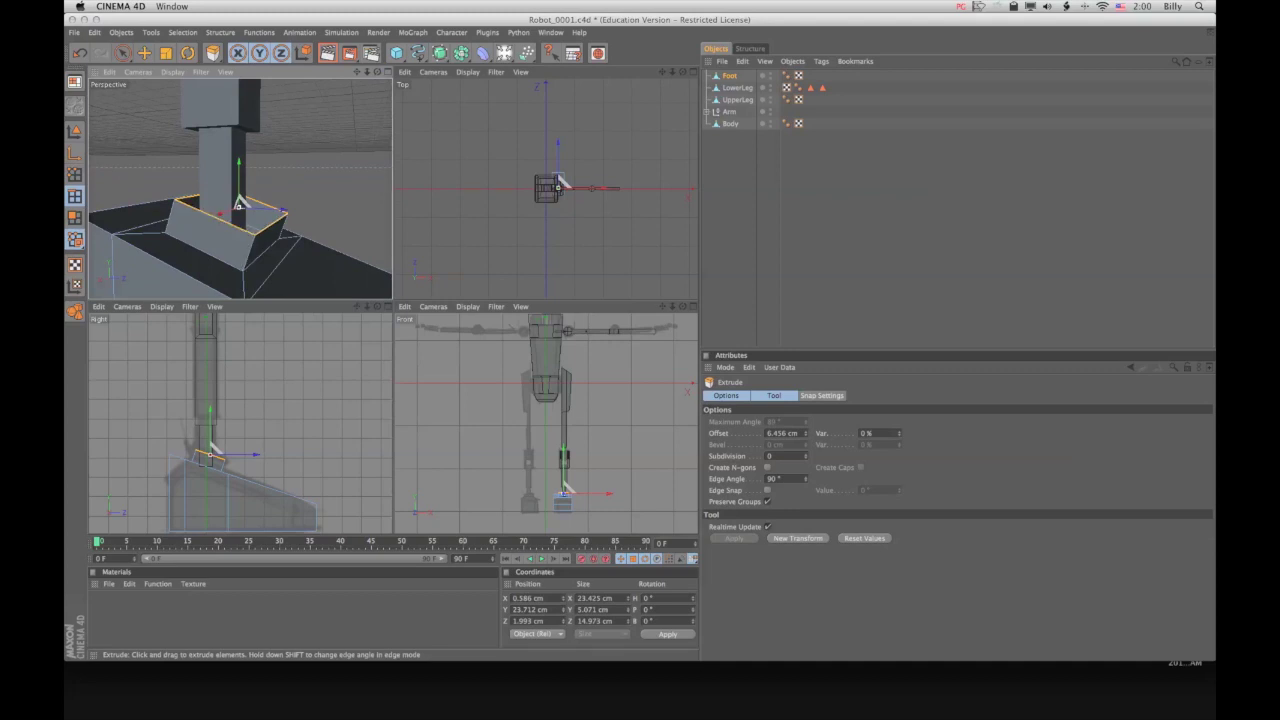
# Allow selection of hidden points, lower the foot's top heel points to the side reference outline, and select the top toe points
pyautogui.click(206, 492)
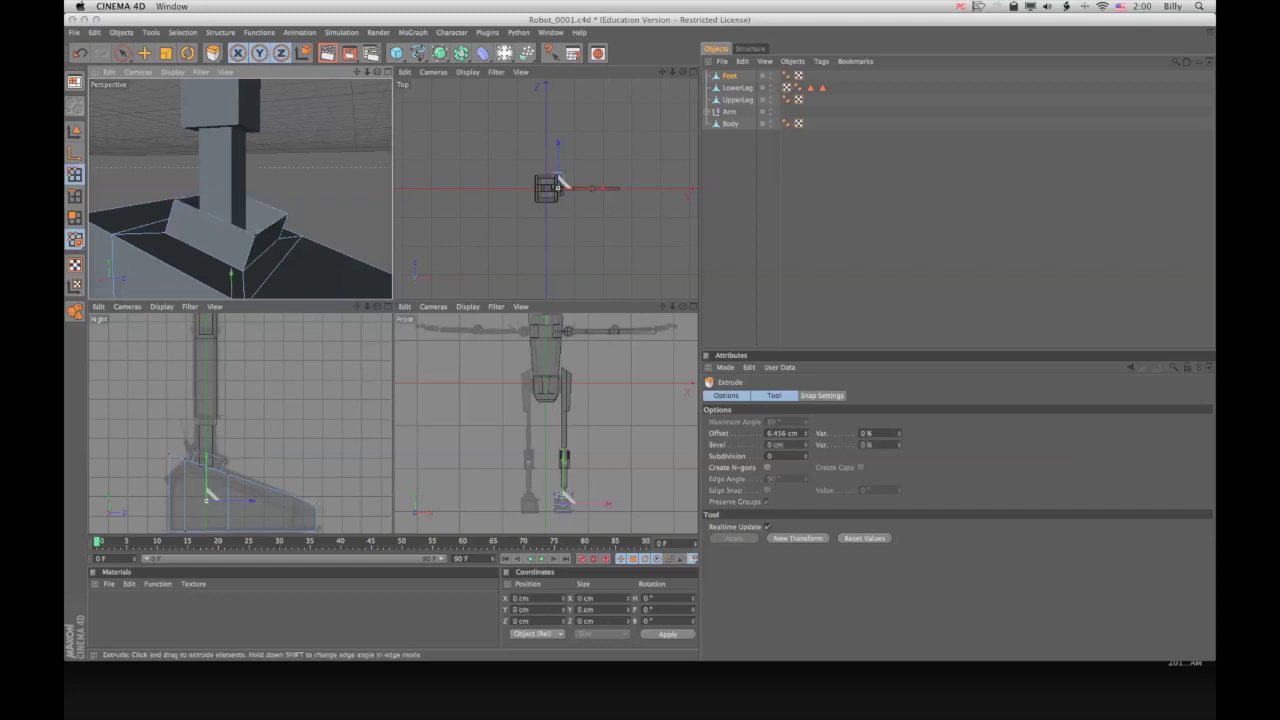
pyautogui.press('space')
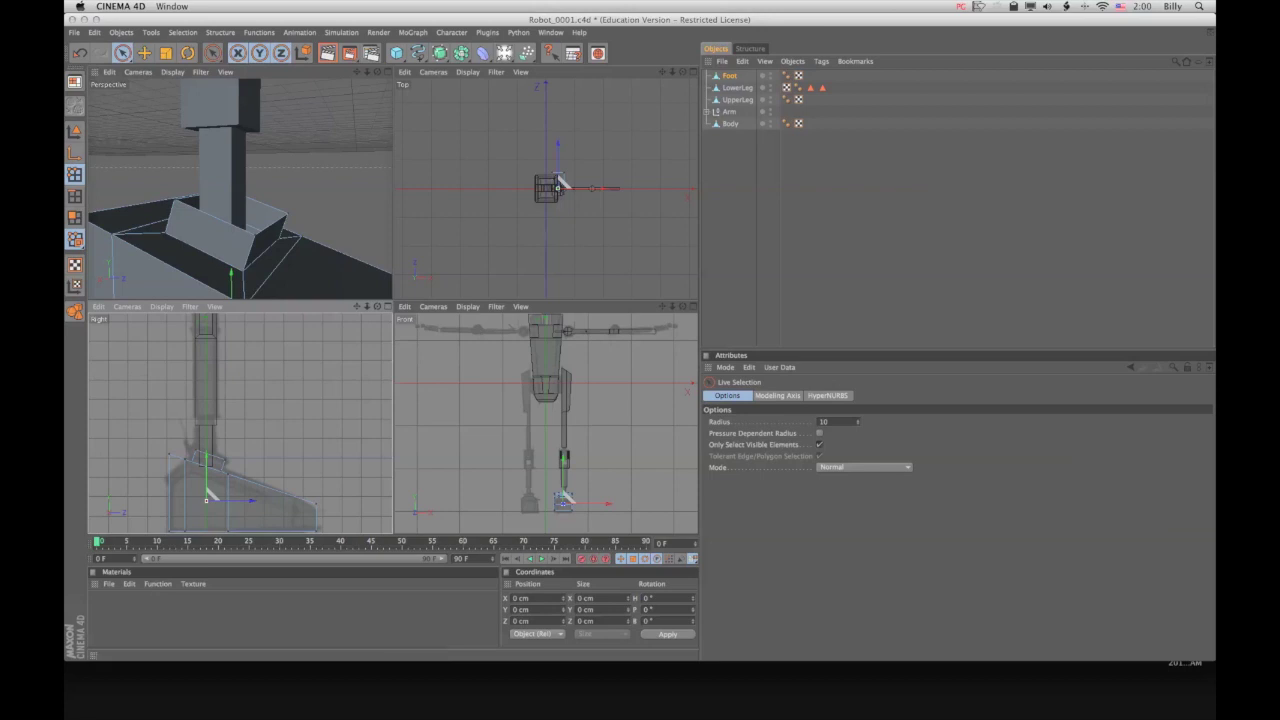
pyautogui.click(819, 445)
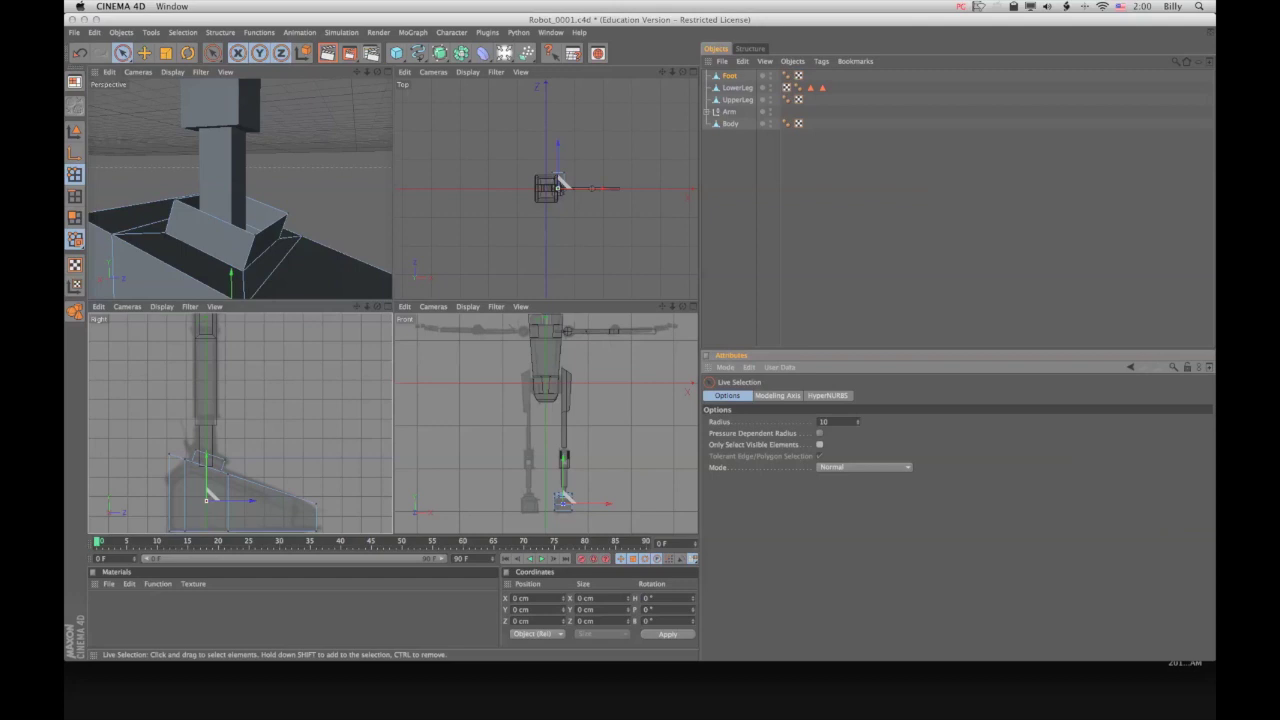
pyautogui.click(170, 450)
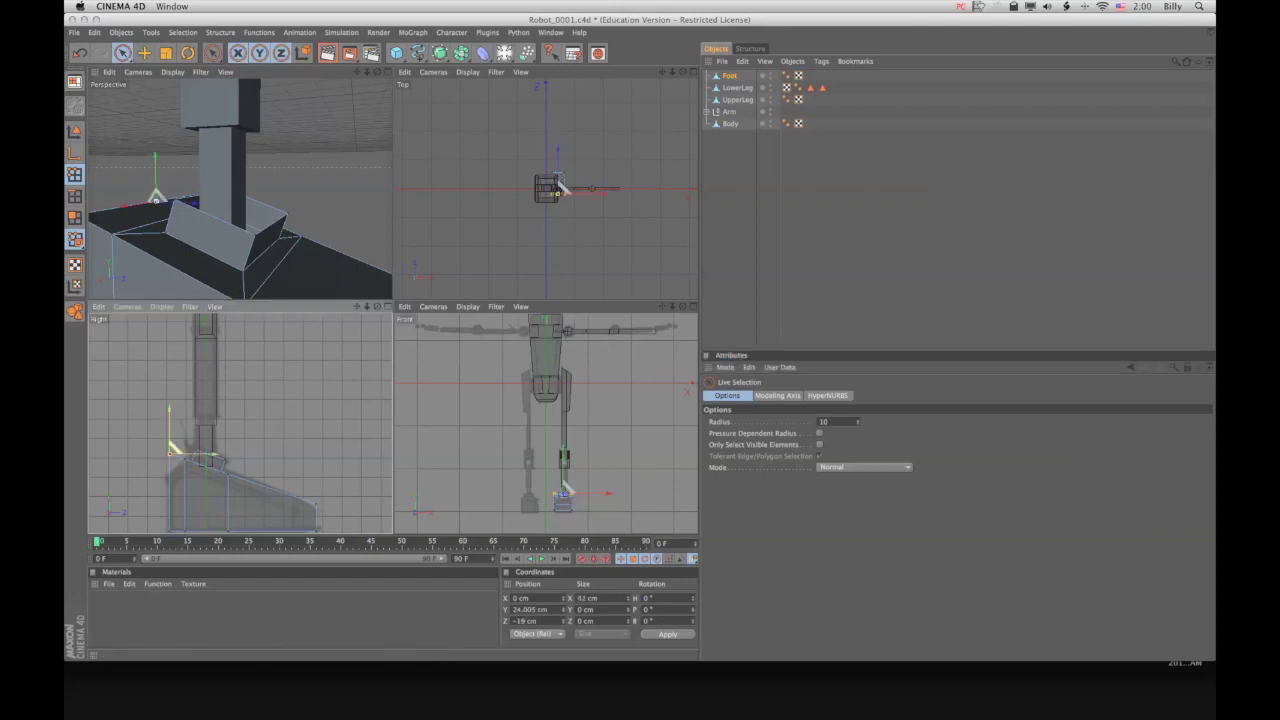
pyautogui.middleClick(190, 440)
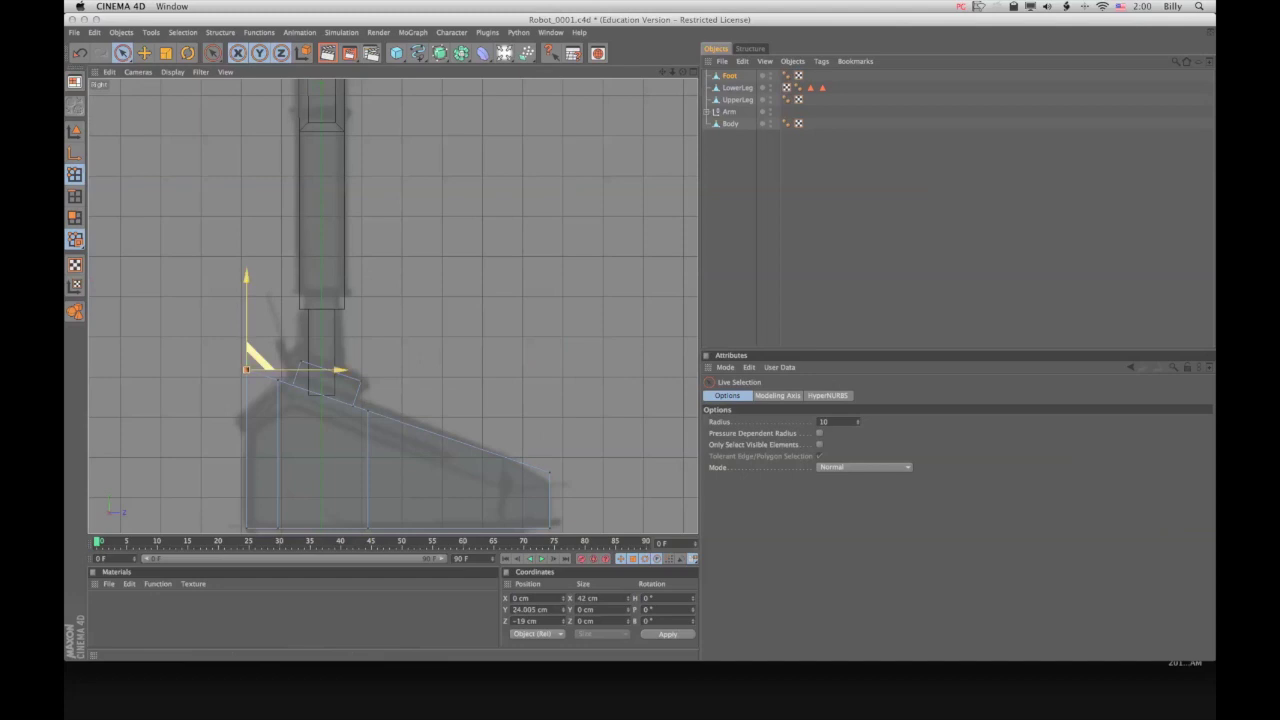
pyautogui.moveTo(258, 357); pyautogui.dragTo(257, 357)
pyautogui.moveTo(250, 362); pyautogui.dragTo(562, 466)
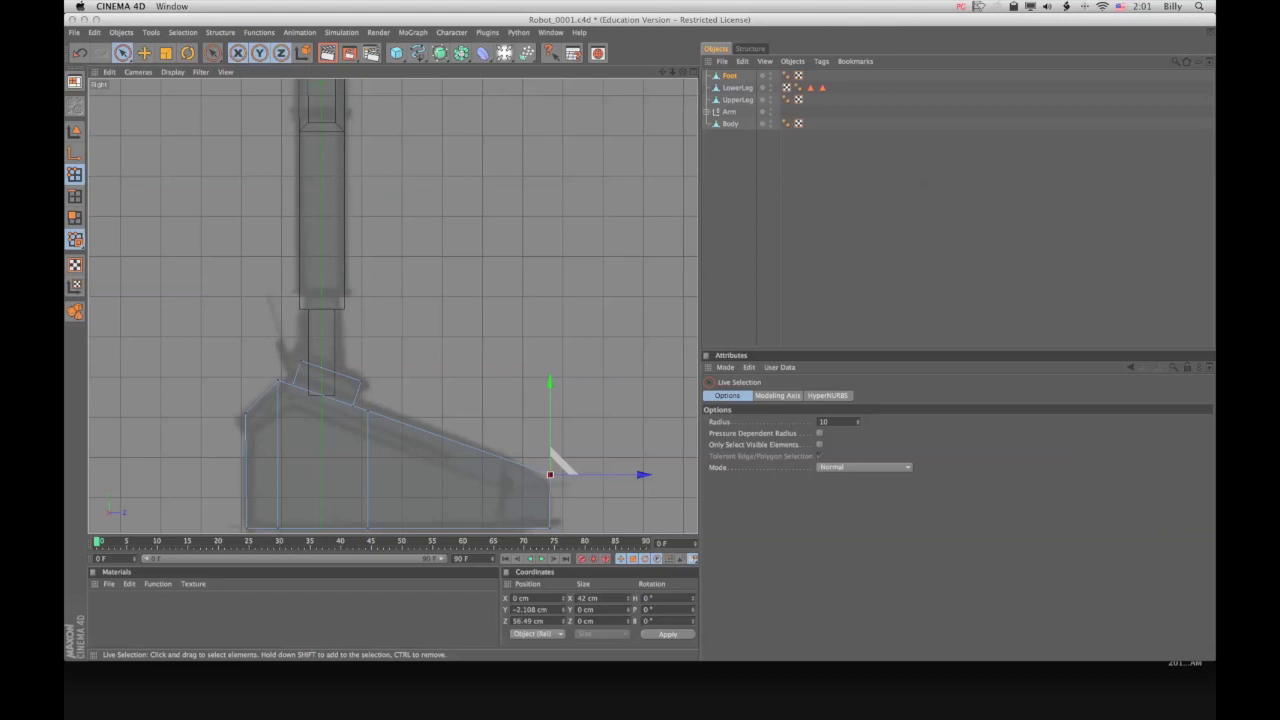
# Limit live selection to visible elements again and clear the foot's point selection after comparing it with the front reference
pyautogui.middleClick(562, 466)
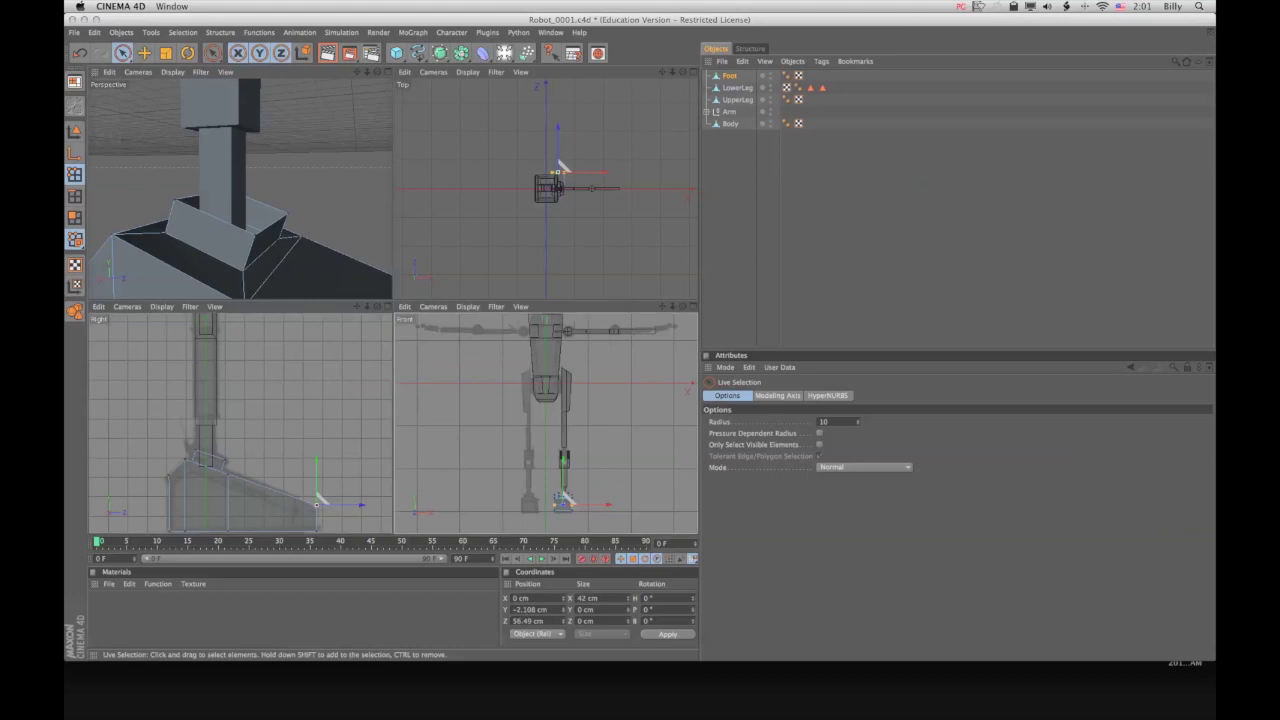
pyautogui.middleClick(562, 466)
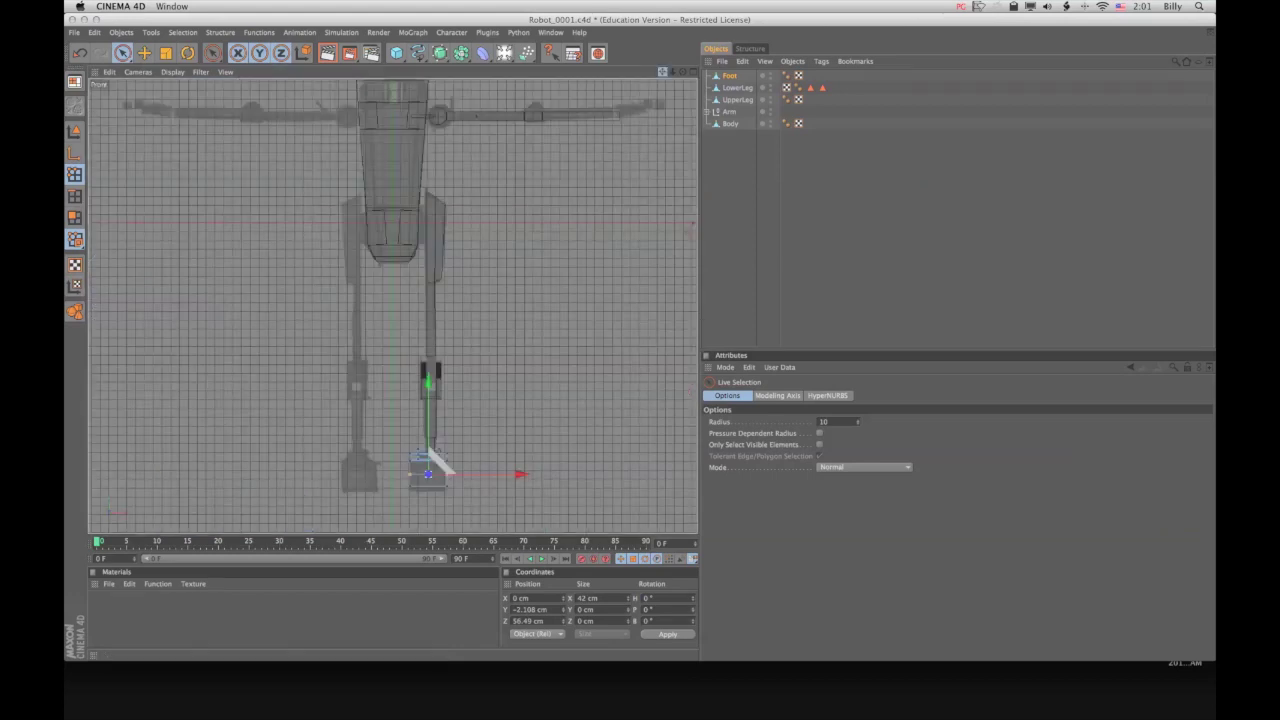
pyautogui.keyDown('alt'); pyautogui.moveTo(428, 440); pyautogui.dragTo(423, 321, button='middle'); pyautogui.keyUp('alt')
pyautogui.scroll(2, 423, 321)
pyautogui.scroll(6, 393, 307)
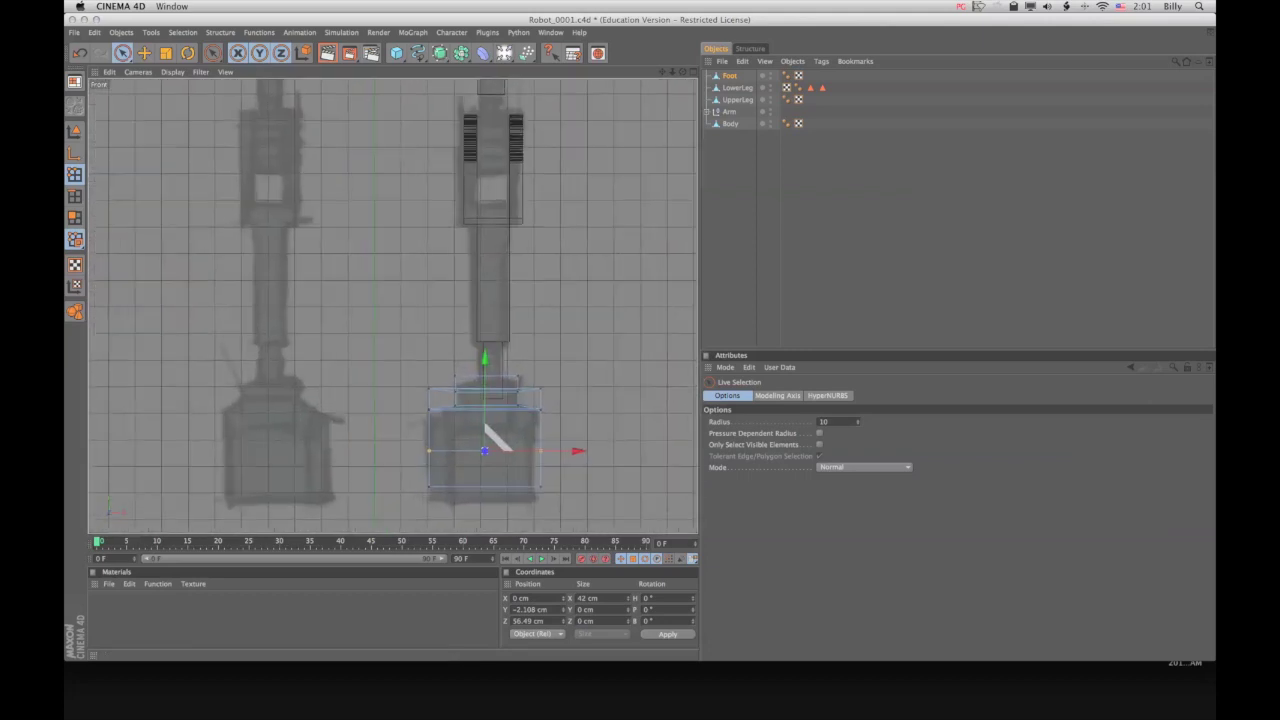
pyautogui.keyDown('alt'); pyautogui.moveTo(485, 425); pyautogui.dragTo(444, 412, button='middle'); pyautogui.keyUp('alt')
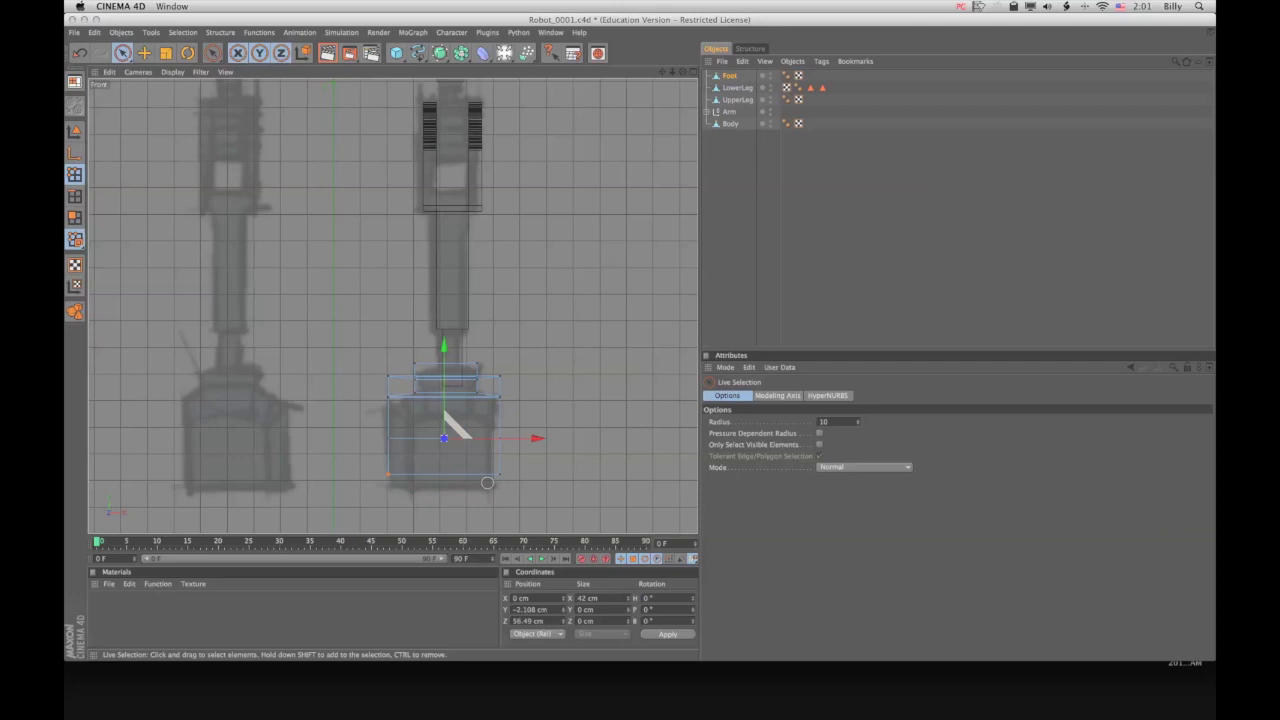
pyautogui.click(388, 474)
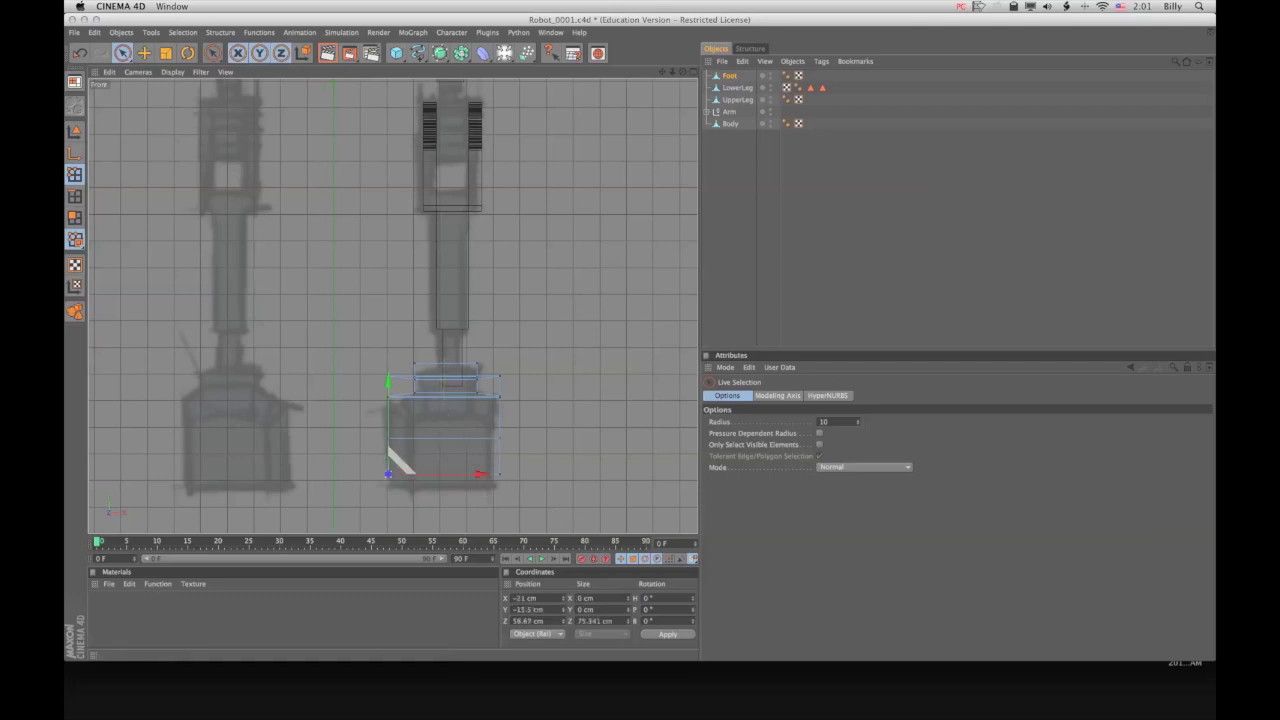
pyautogui.click(819, 444)
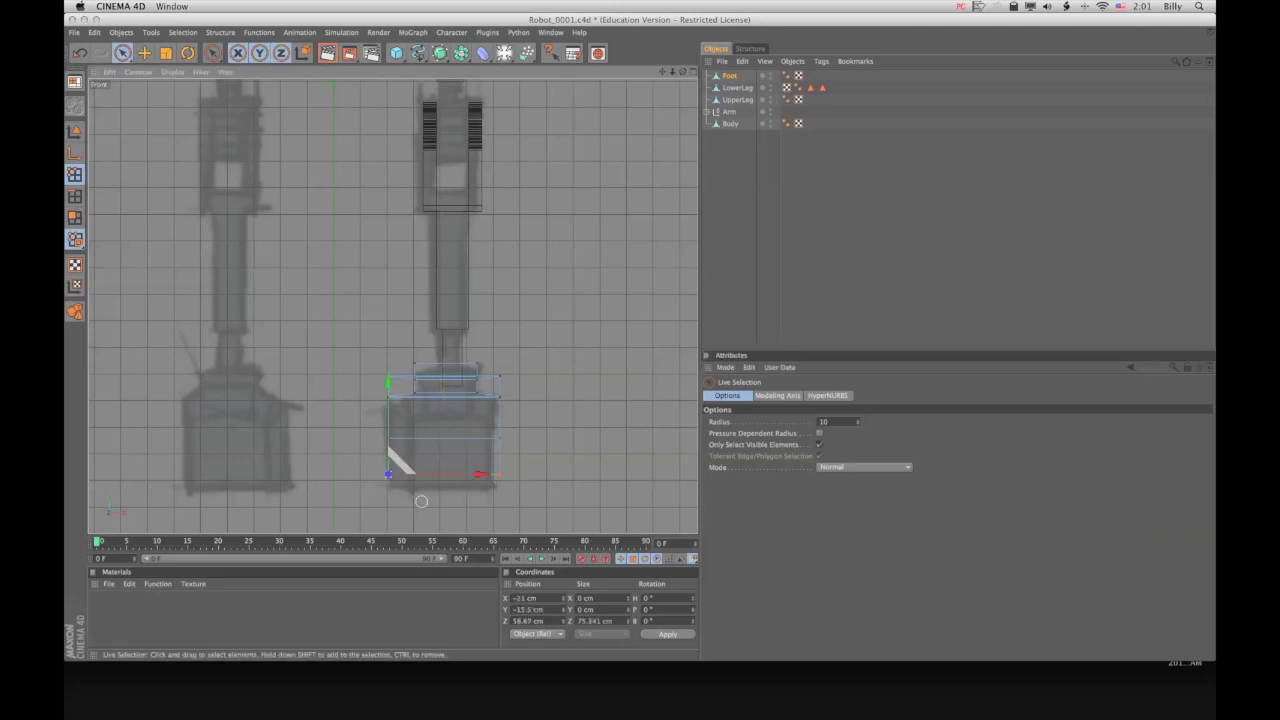
pyautogui.click(418, 501)
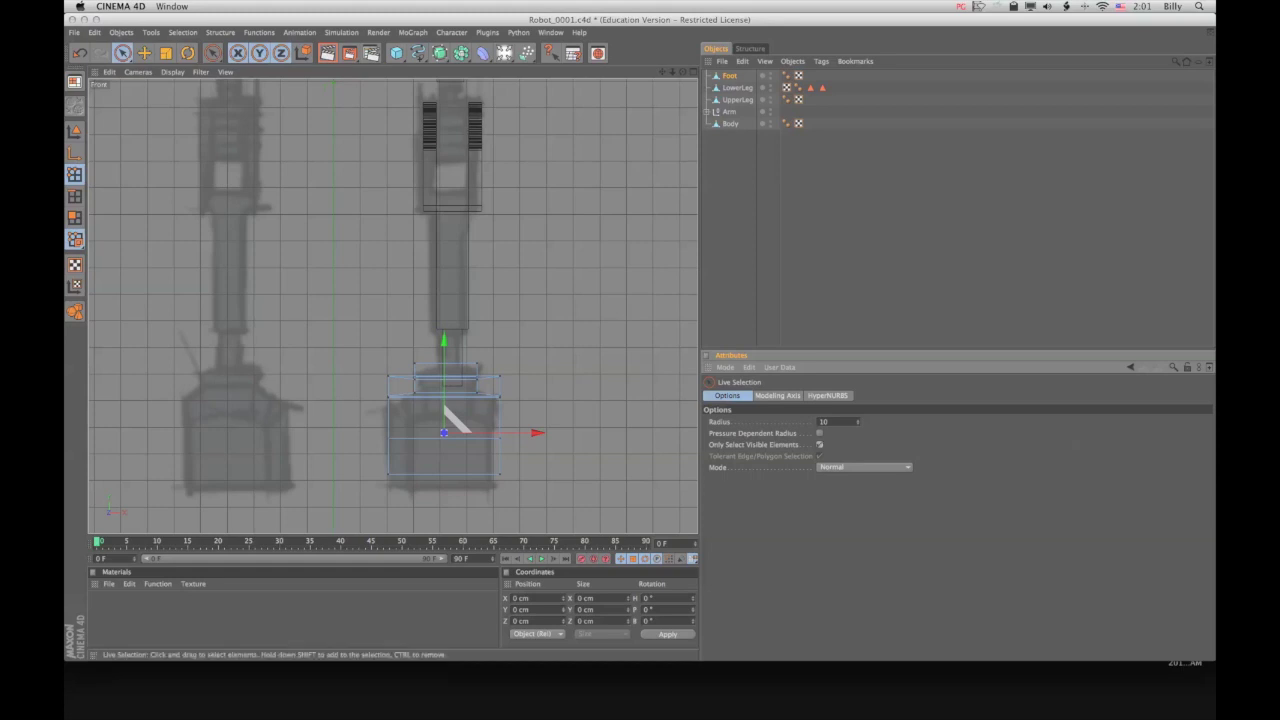
pyautogui.press('F5')
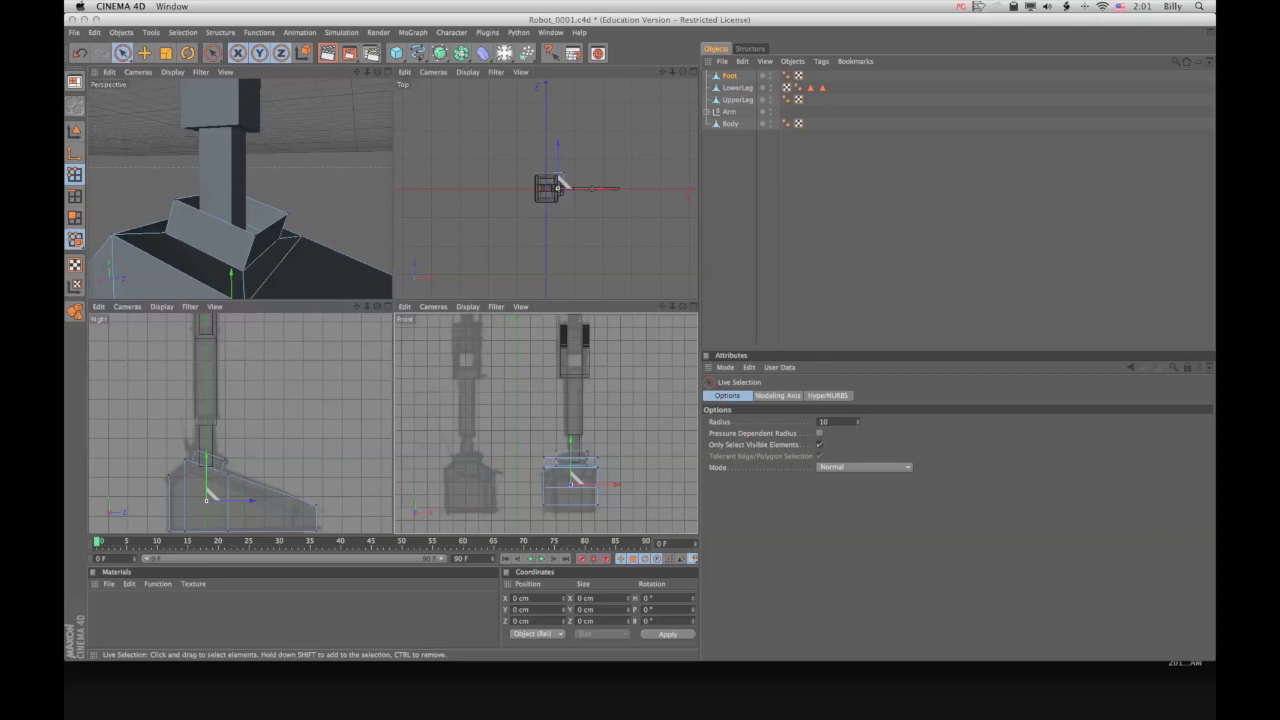
# Select the two top points at the toe end of the foot and scale them to about 34.4 cm in X
pyautogui.moveTo(357, 72); pyautogui.dragTo(340, 116)
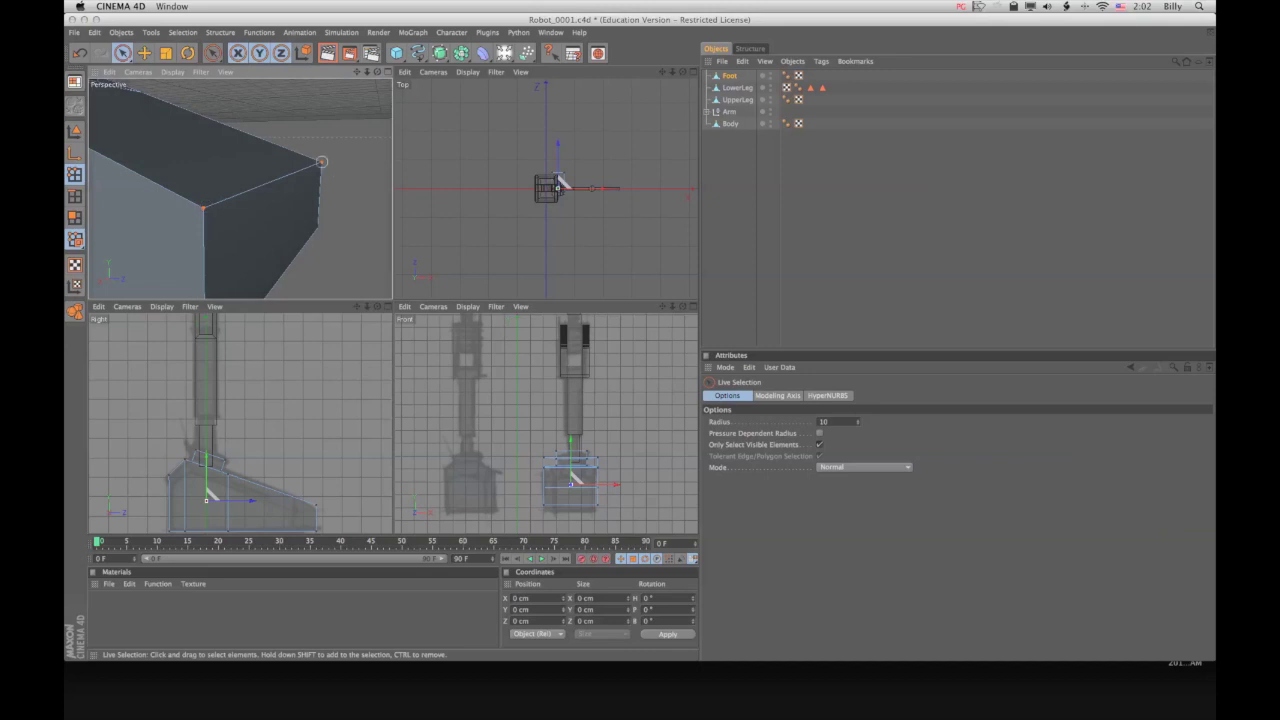
pyautogui.click(298, 169)
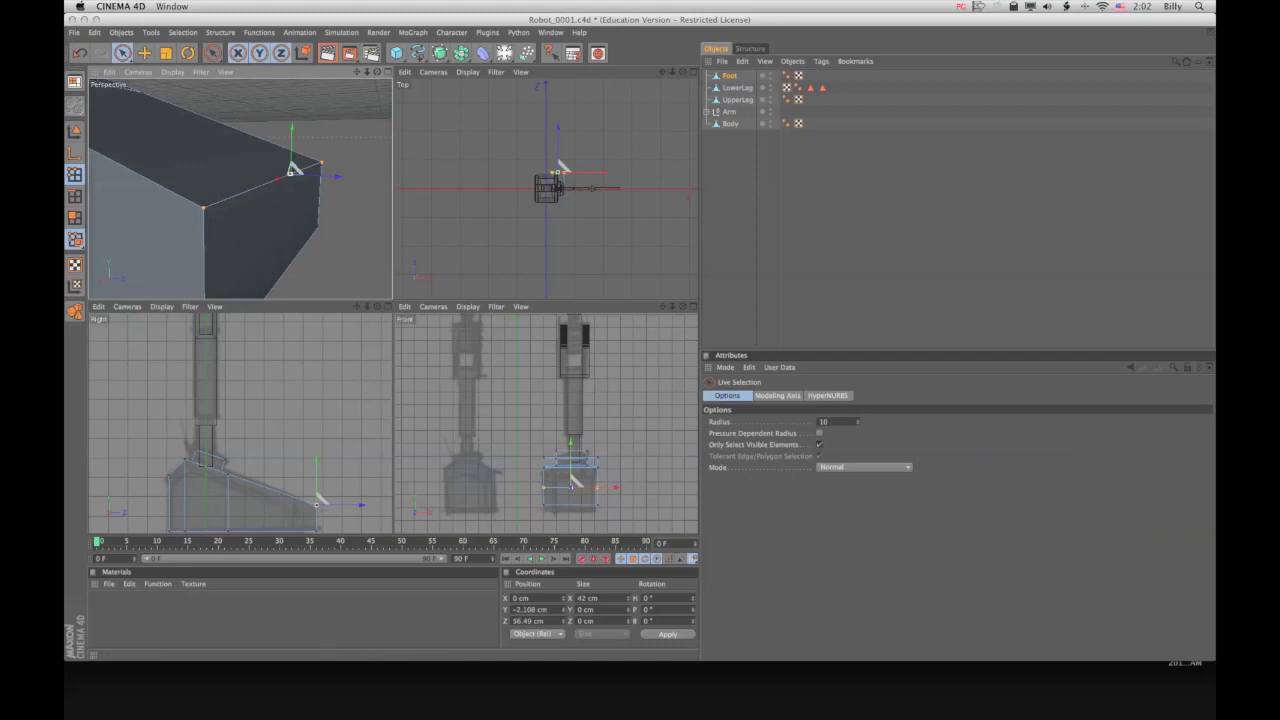
pyautogui.press('t')
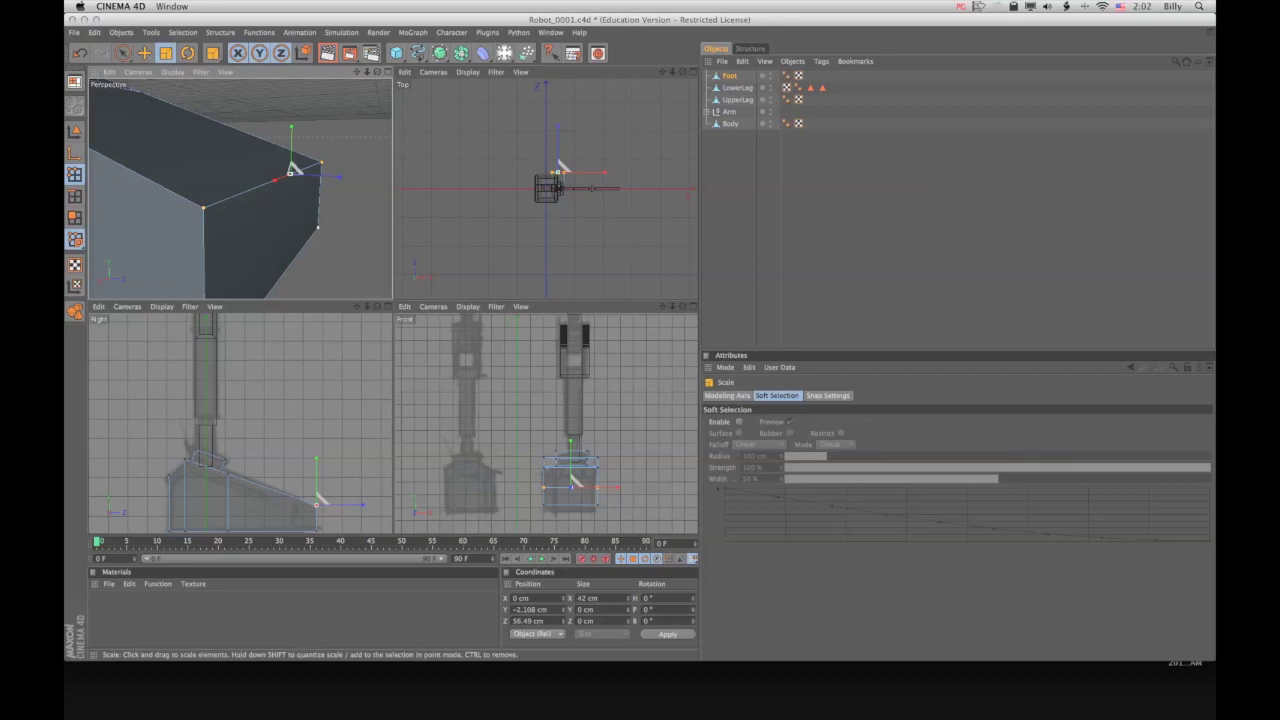
pyautogui.moveTo(572, 481); pyautogui.dragTo(597, 487)
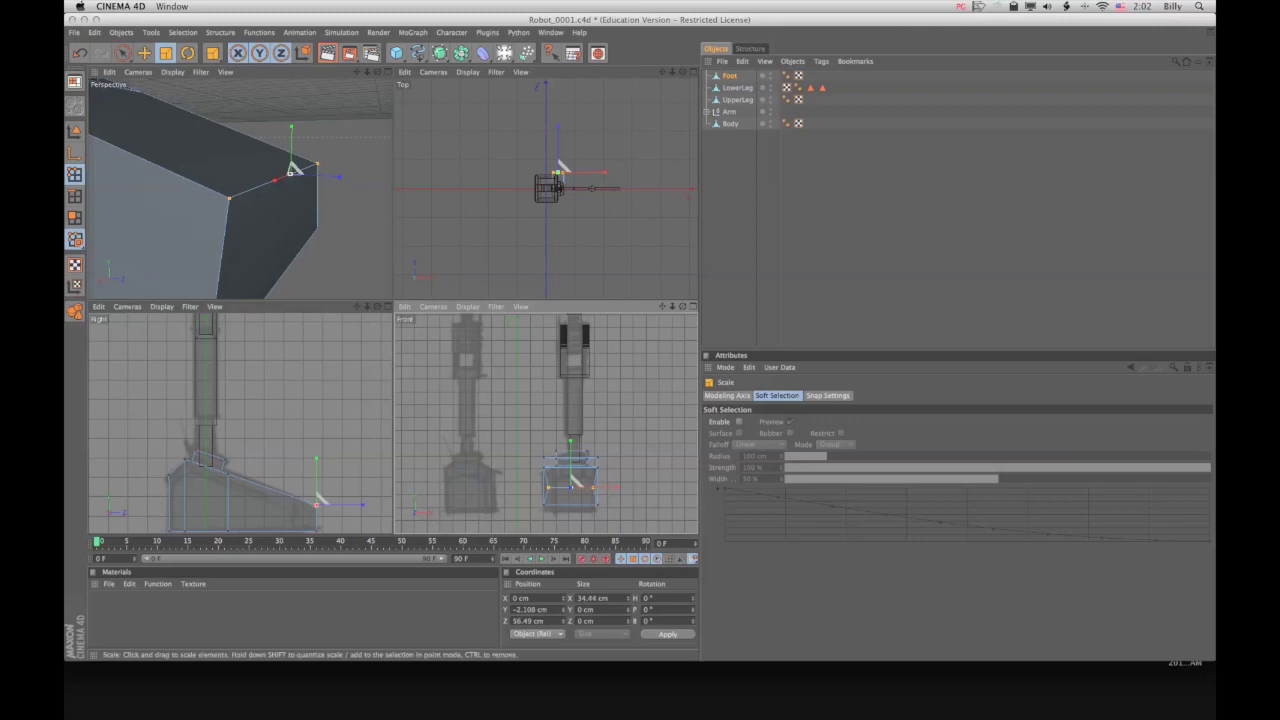
pyautogui.moveTo(367, 72); pyautogui.dragTo(343, 100)
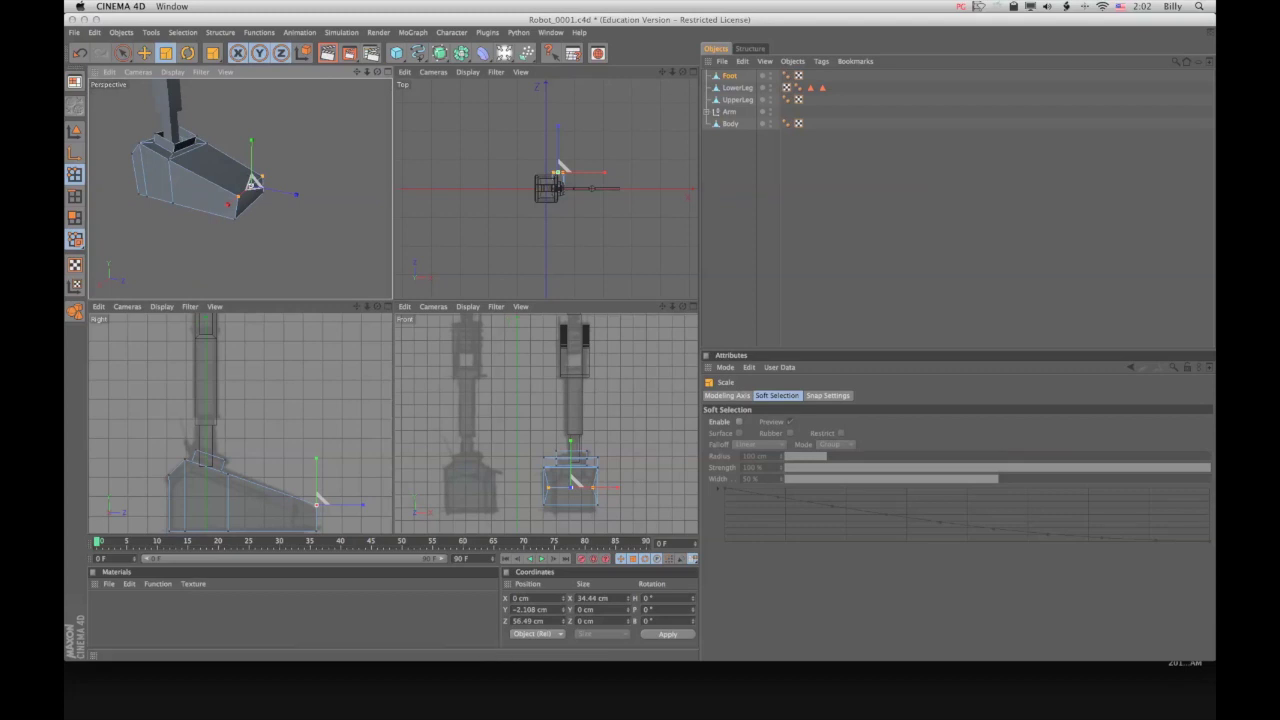
# Duplicate the Elbow cylinder from the Arm group and rename the copy Knee
pyautogui.moveTo(357, 72); pyautogui.dragTo(399, 228)
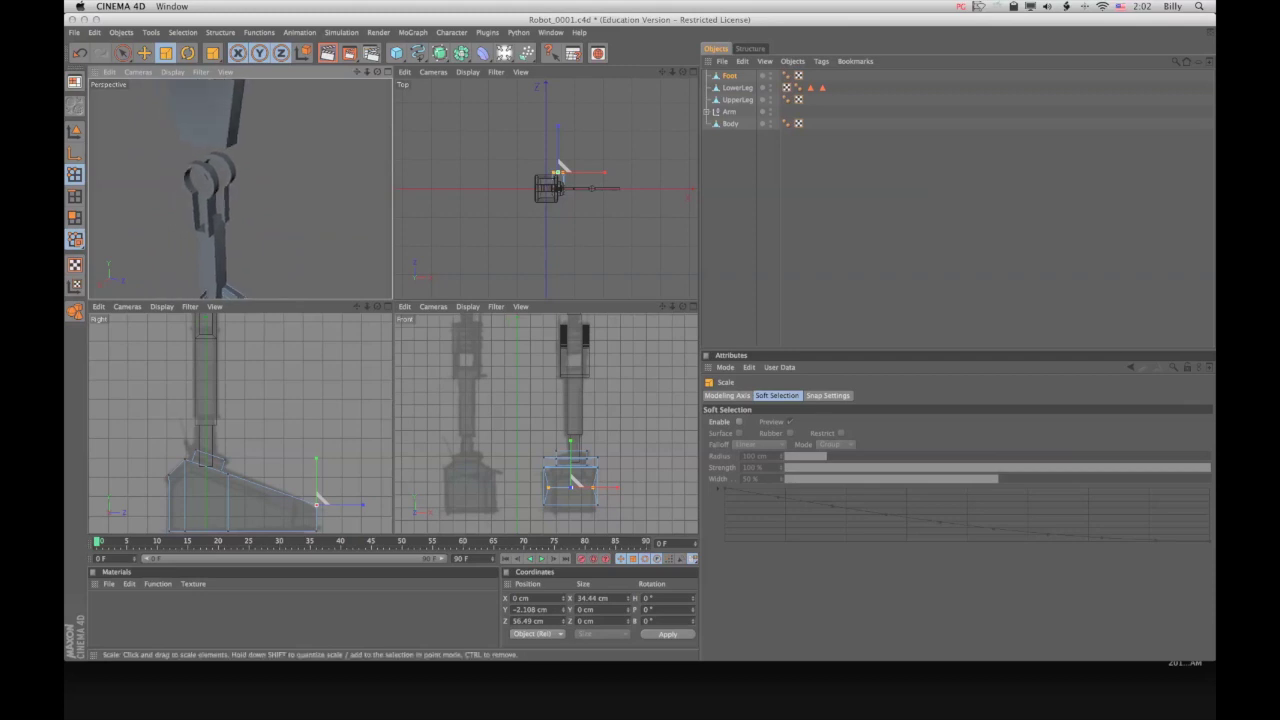
pyautogui.scroll(-6, 240, 190)
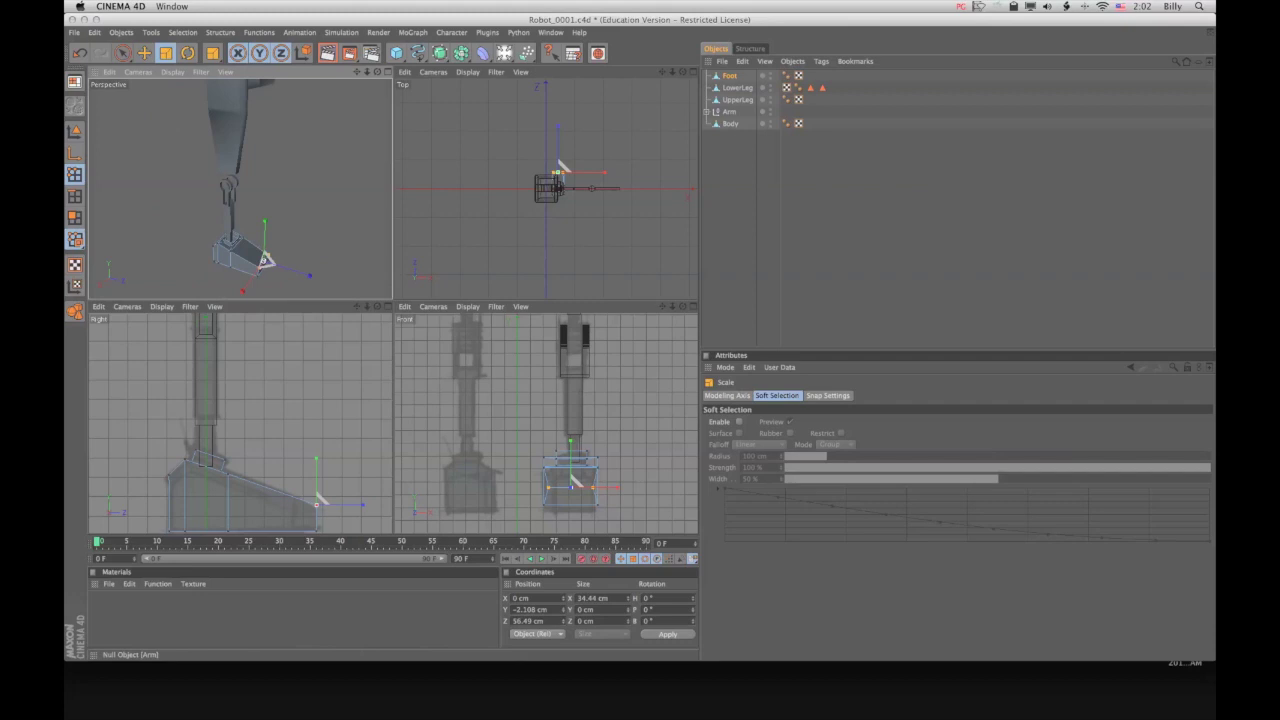
pyautogui.click(706, 111)
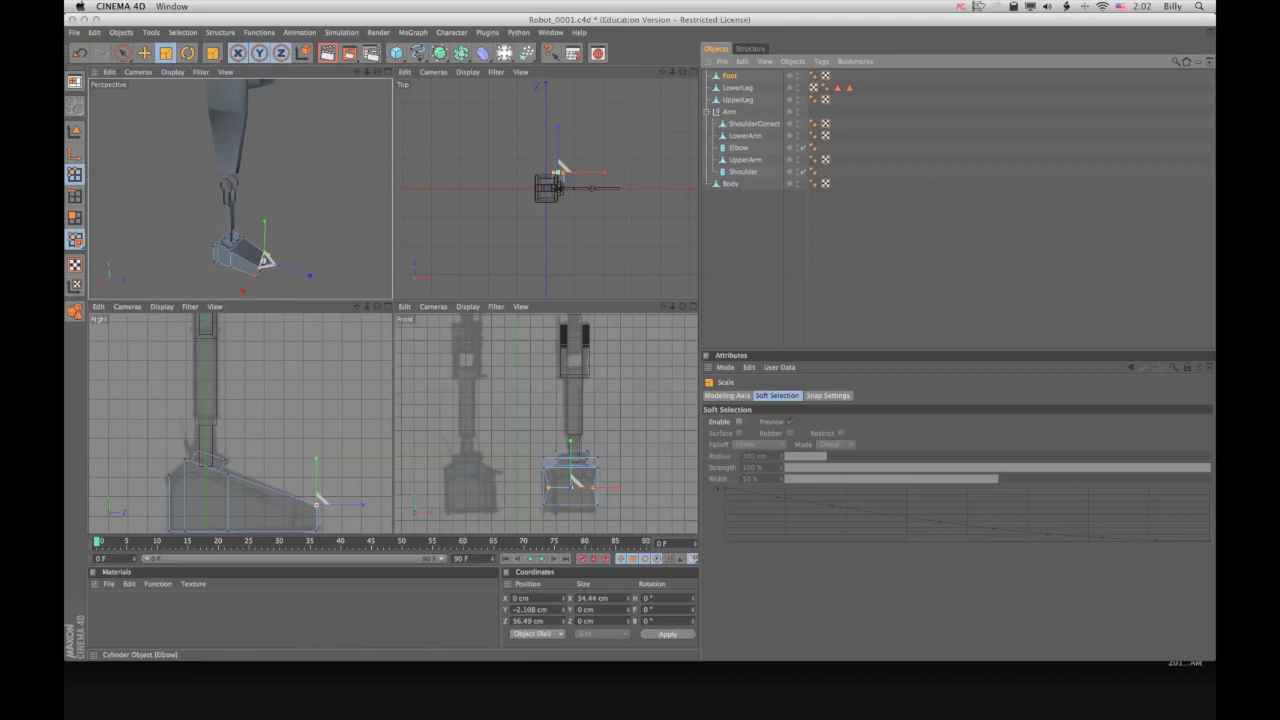
pyautogui.click(738, 148)
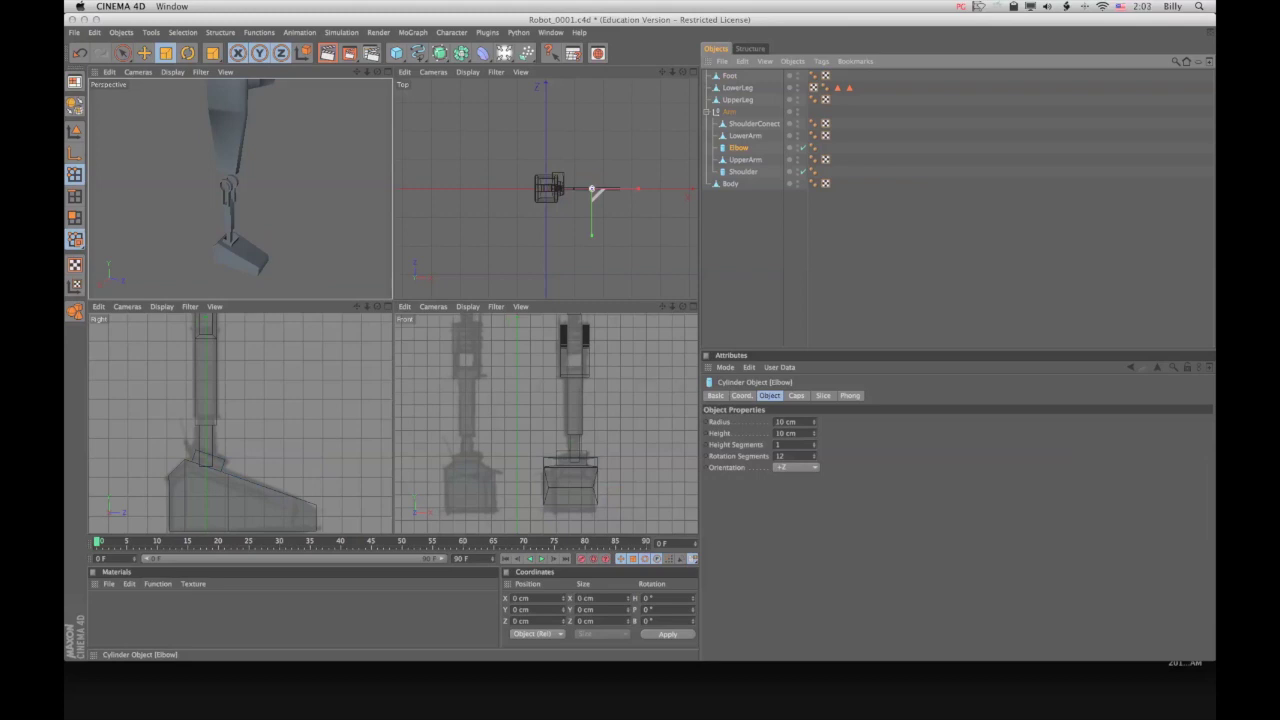
pyautogui.press('super+v')
pyautogui.doubleClick(735, 76)
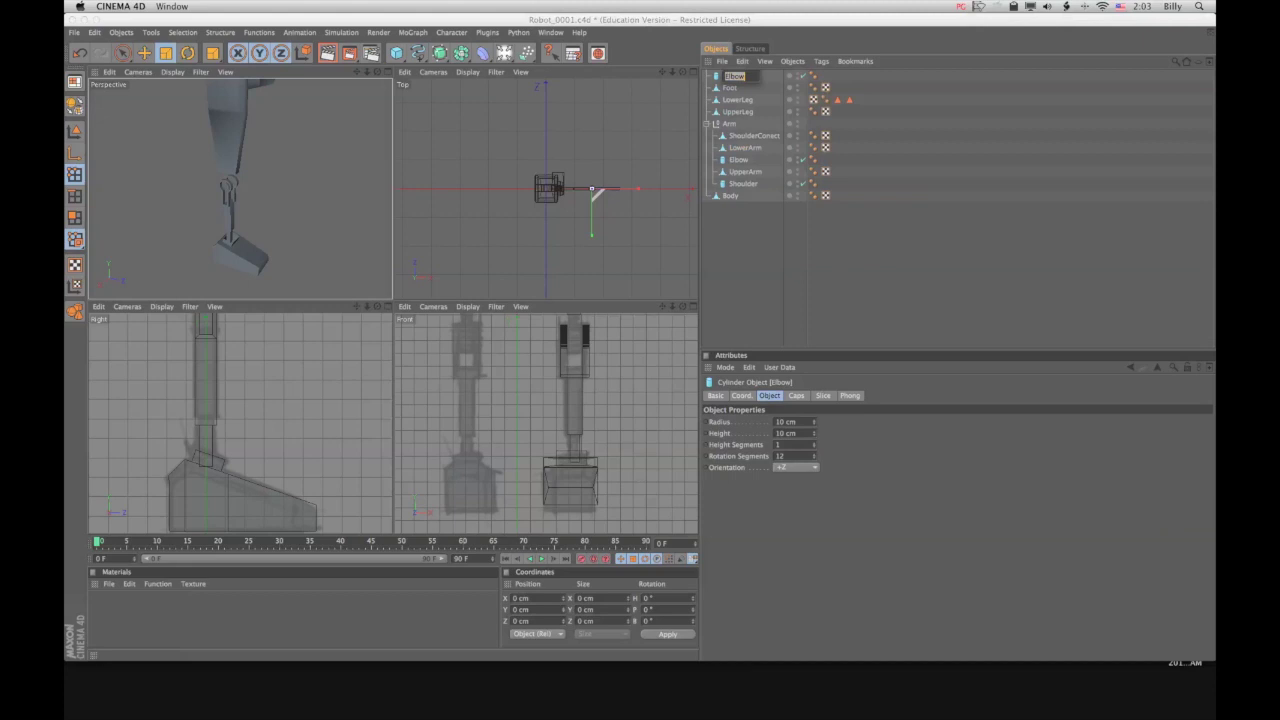
pyautogui.write('Enee')
pyautogui.press('Return')
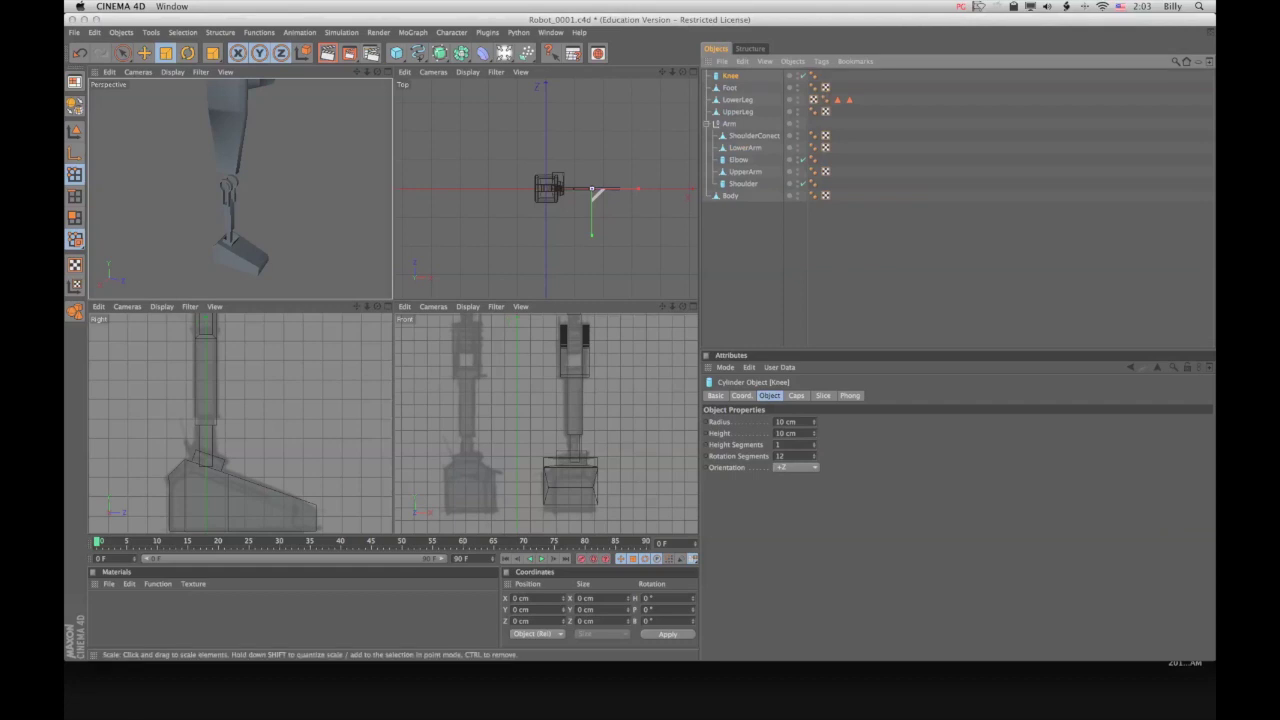
# Move the Knee cylinder down and across to the knee joint between the upper and lower leg, keeping it selected
pyautogui.scroll(-5, 240, 190)
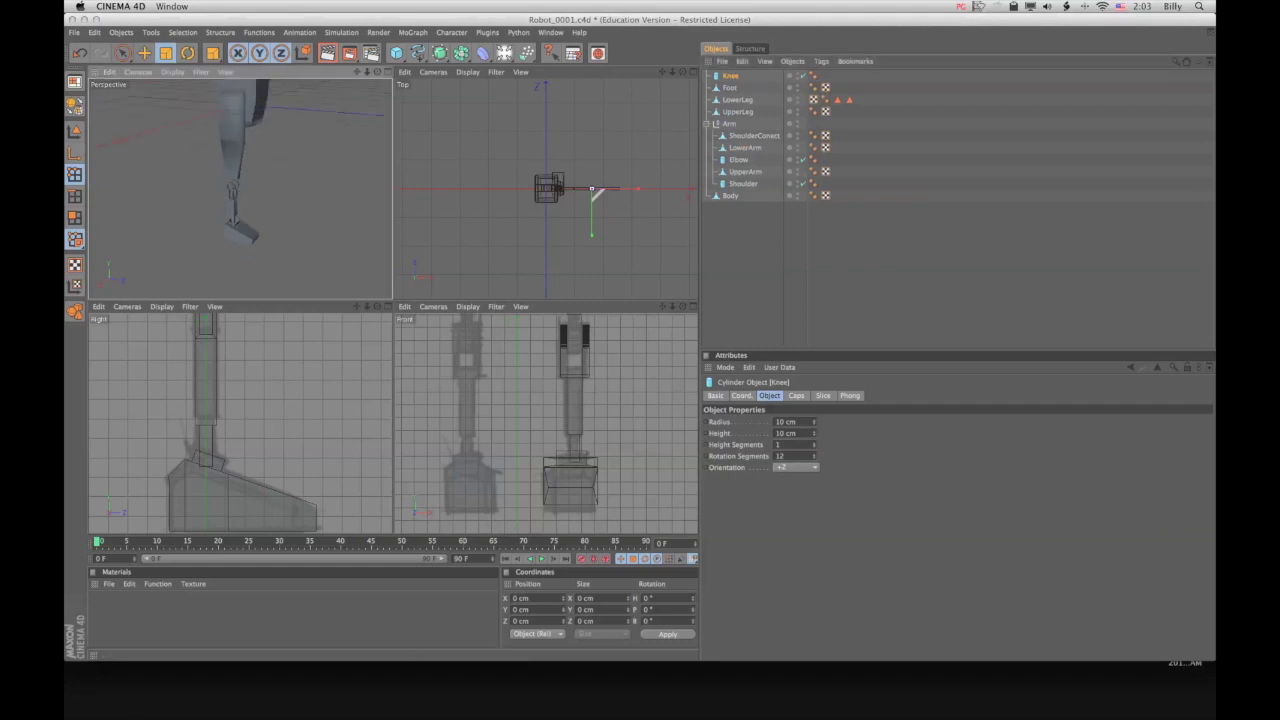
pyautogui.scroll(-5, 240, 422)
pyautogui.scroll(-5, 240, 422)
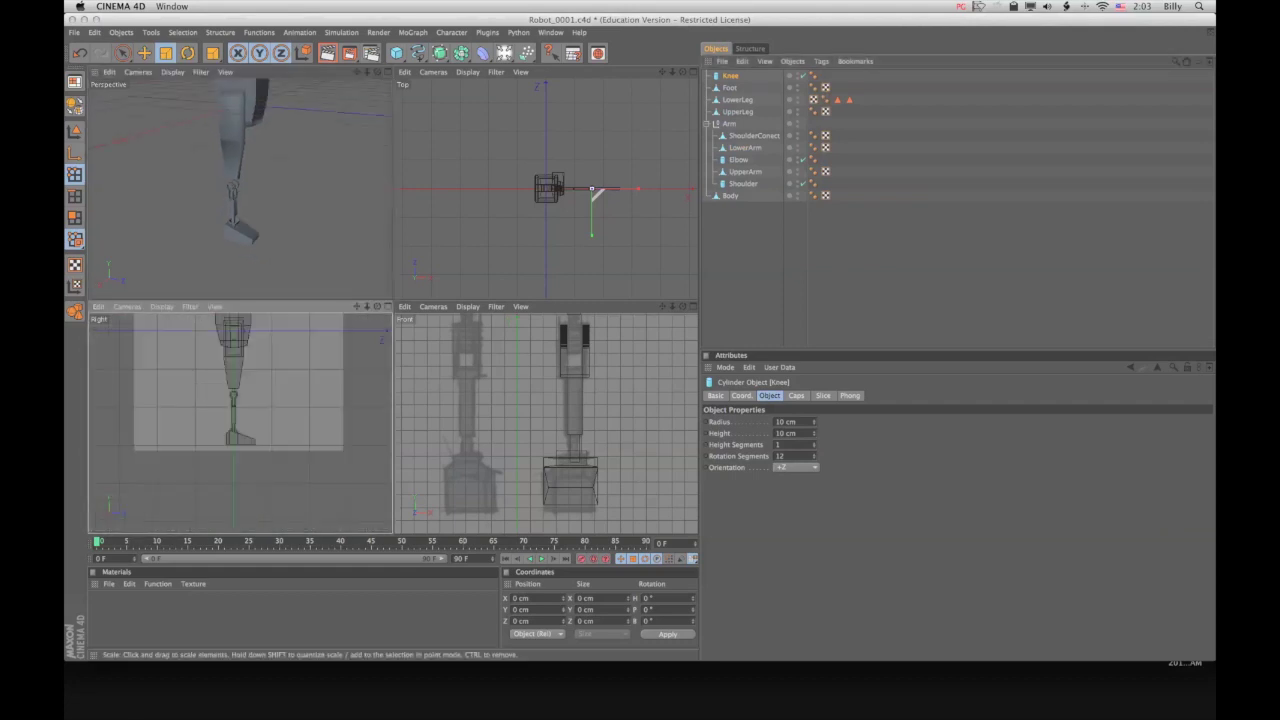
pyautogui.moveTo(357, 307); pyautogui.dragTo(343, 426)
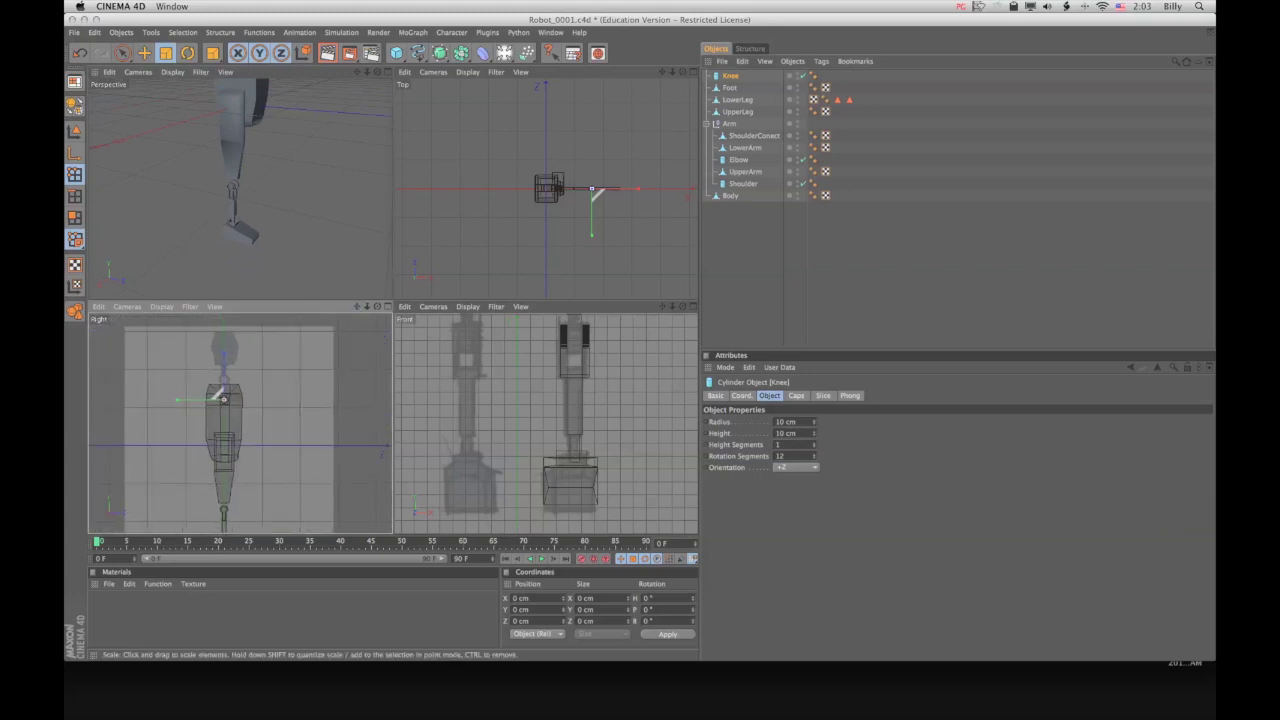
pyautogui.click(144, 52)
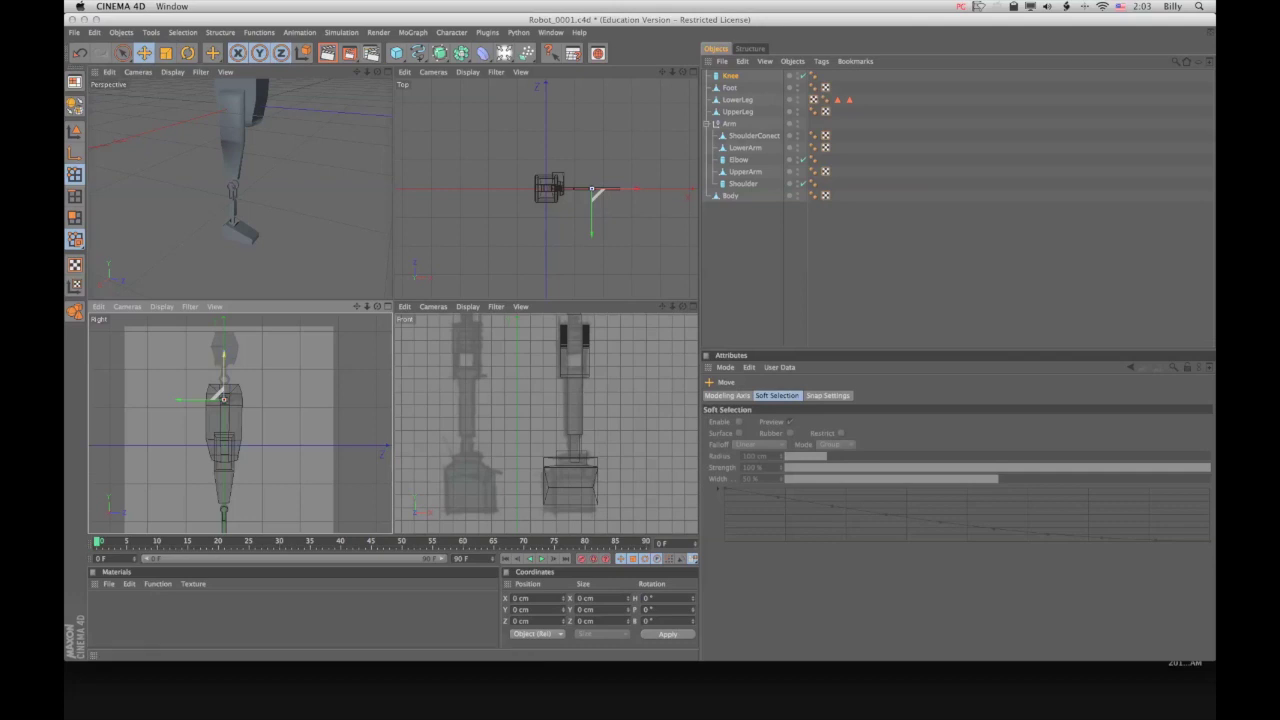
pyautogui.moveTo(219, 394); pyautogui.dragTo(222, 509)
pyautogui.moveTo(672, 307); pyautogui.dragTo(632, 307)
pyautogui.moveTo(686, 378); pyautogui.dragTo(562, 375)
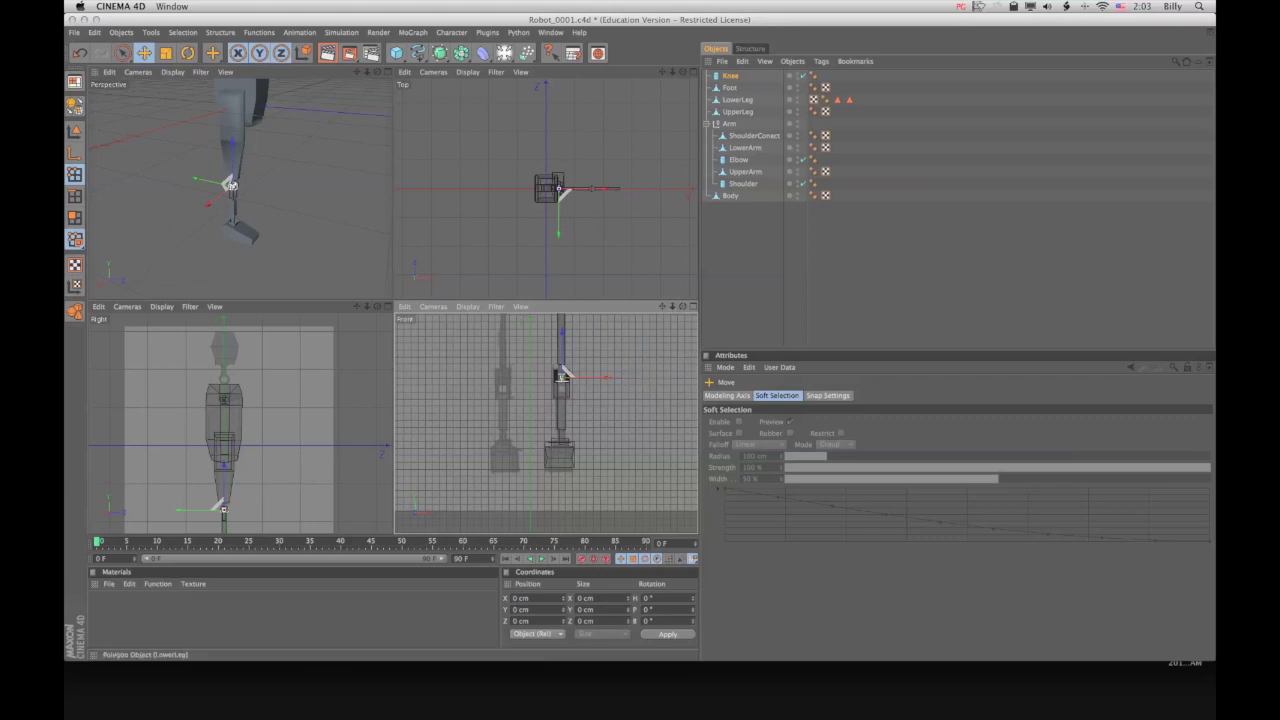
pyautogui.click(731, 76)
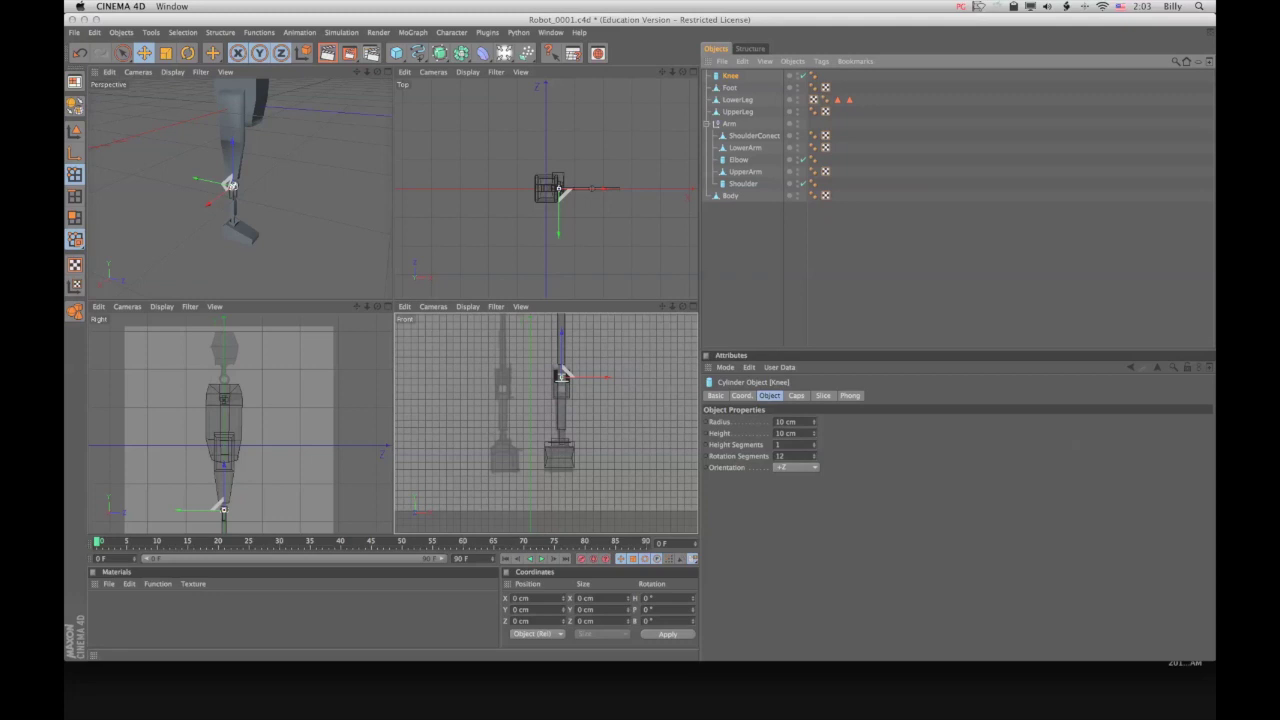
# Set the Knee cylinder's orientation to +X and raise it slightly to line up with the round collars of the lower leg
pyautogui.click(796, 467)
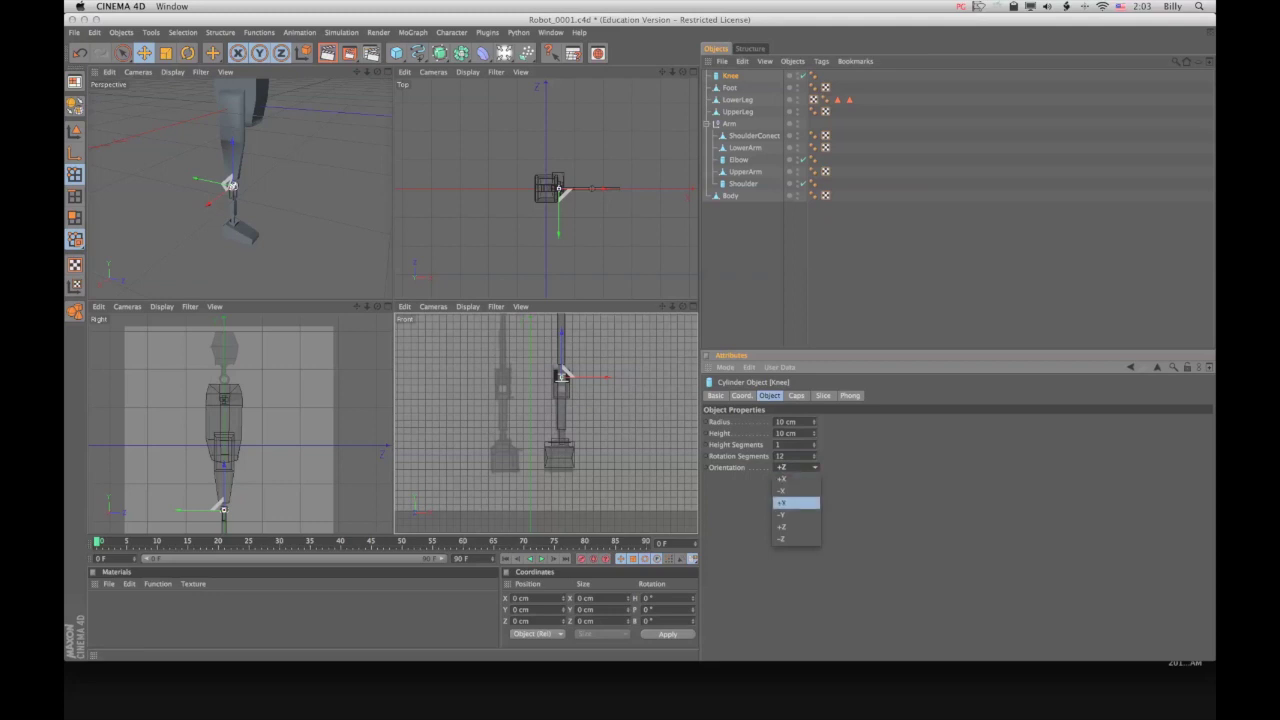
pyautogui.click(790, 479)
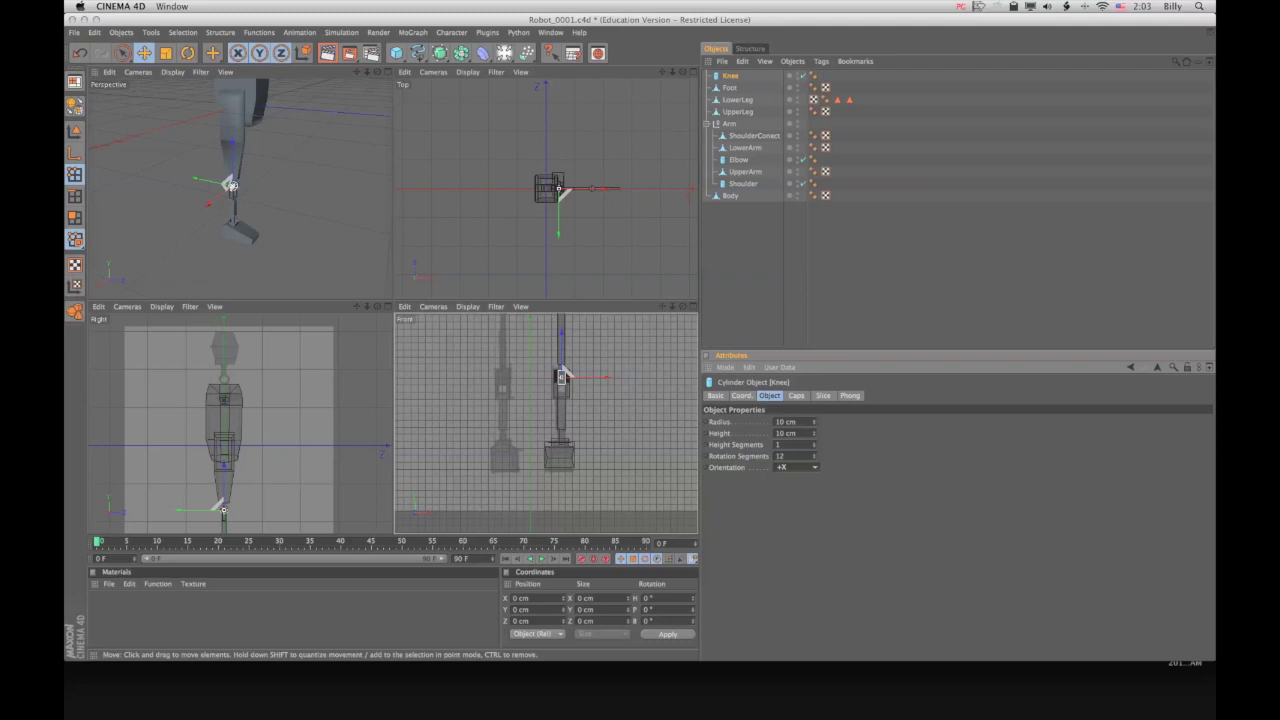
pyautogui.press('F1')
pyautogui.scroll(6, 376, 300)
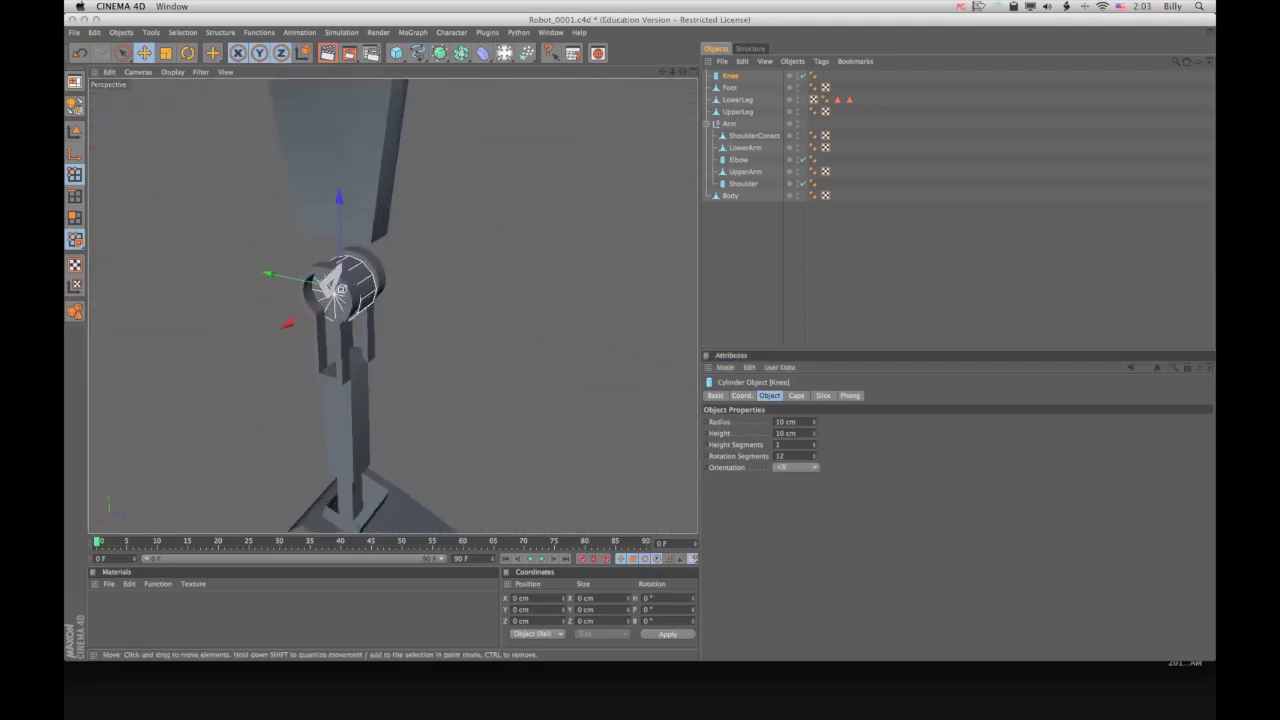
pyautogui.scroll(3, 376, 300)
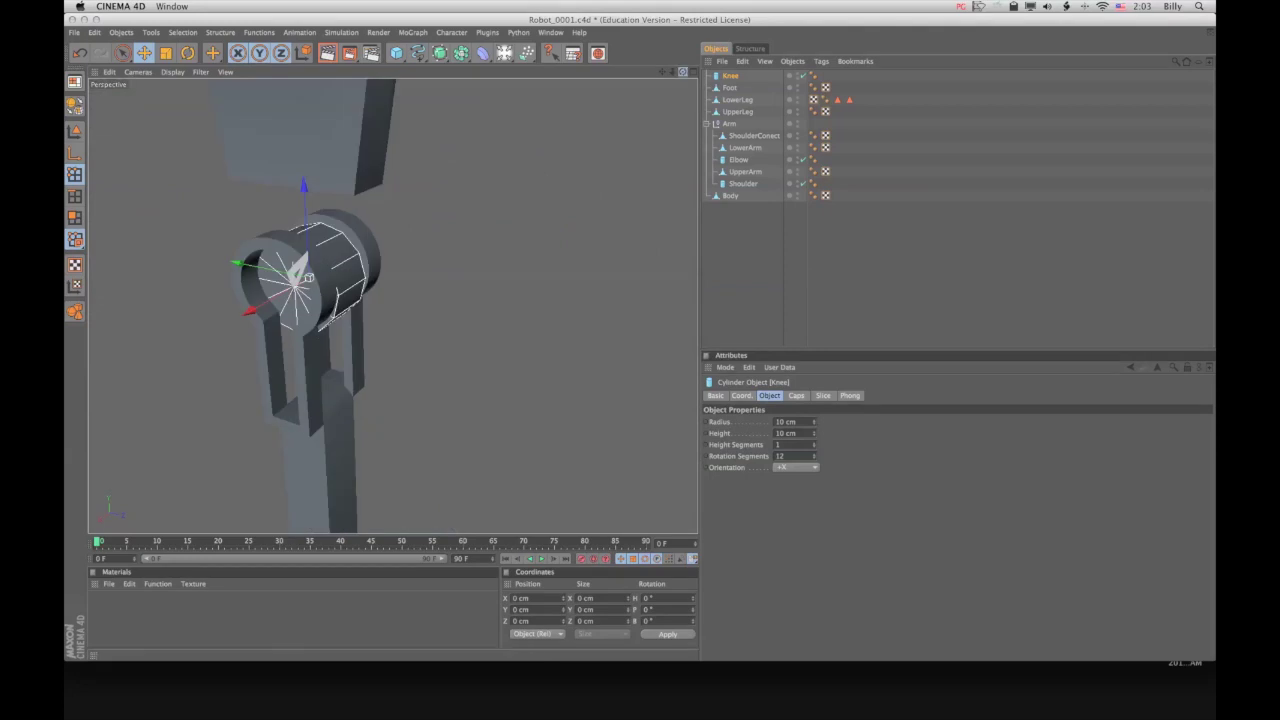
pyautogui.moveTo(683, 72); pyautogui.dragTo(600, 28)
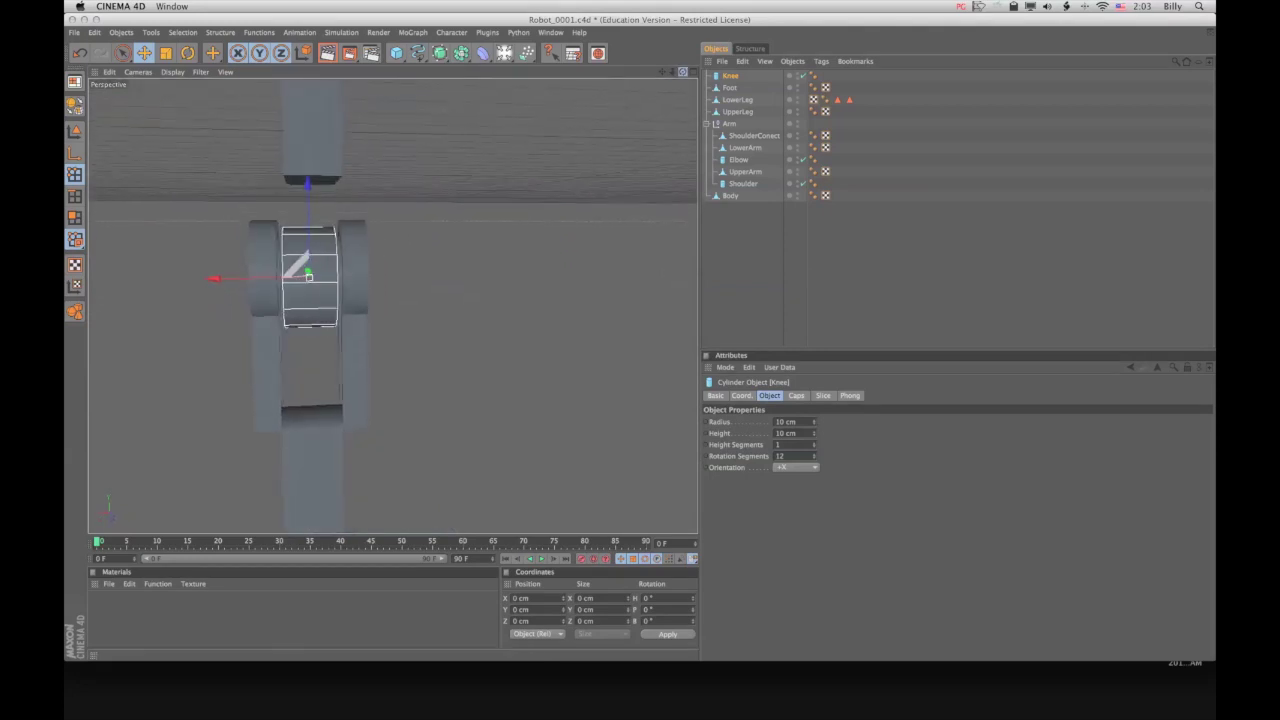
pyautogui.moveTo(307, 184); pyautogui.dragTo(307, 175)
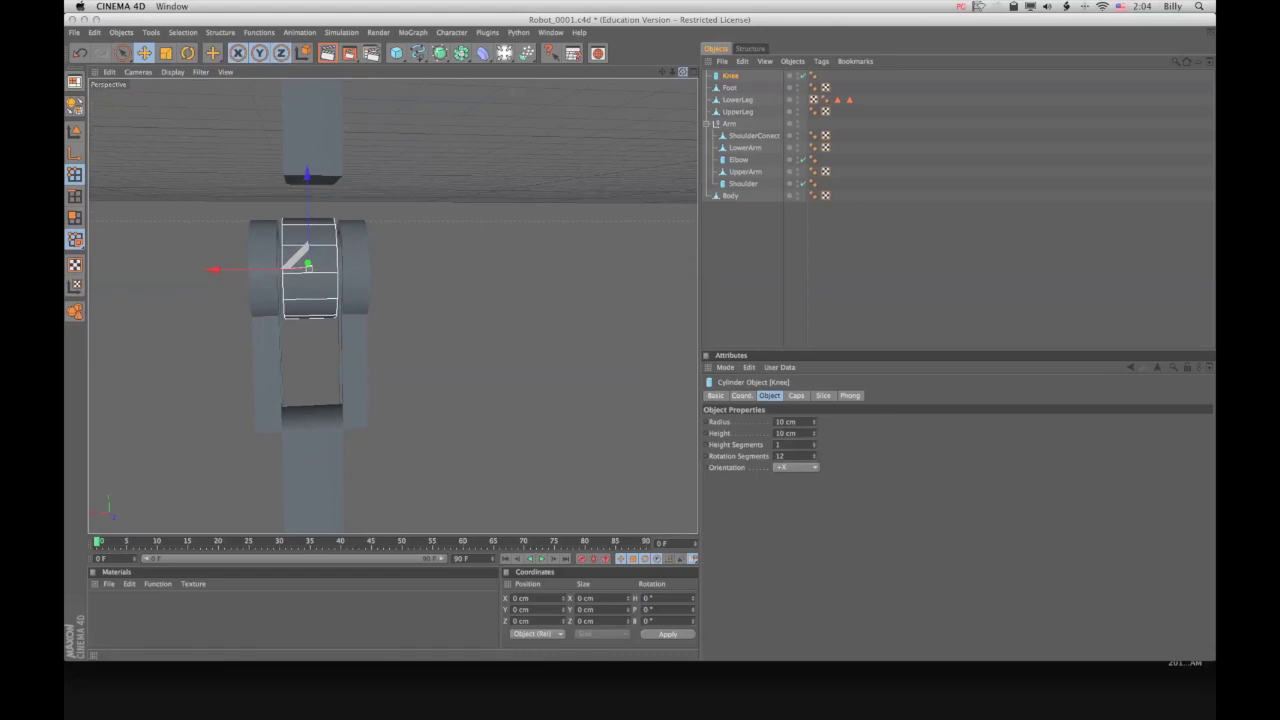
# Inspect the knee joint, the whole leg and the body with its arm from several angles in the perspective view
pyautogui.moveTo(683, 72); pyautogui.dragTo(627, 89)
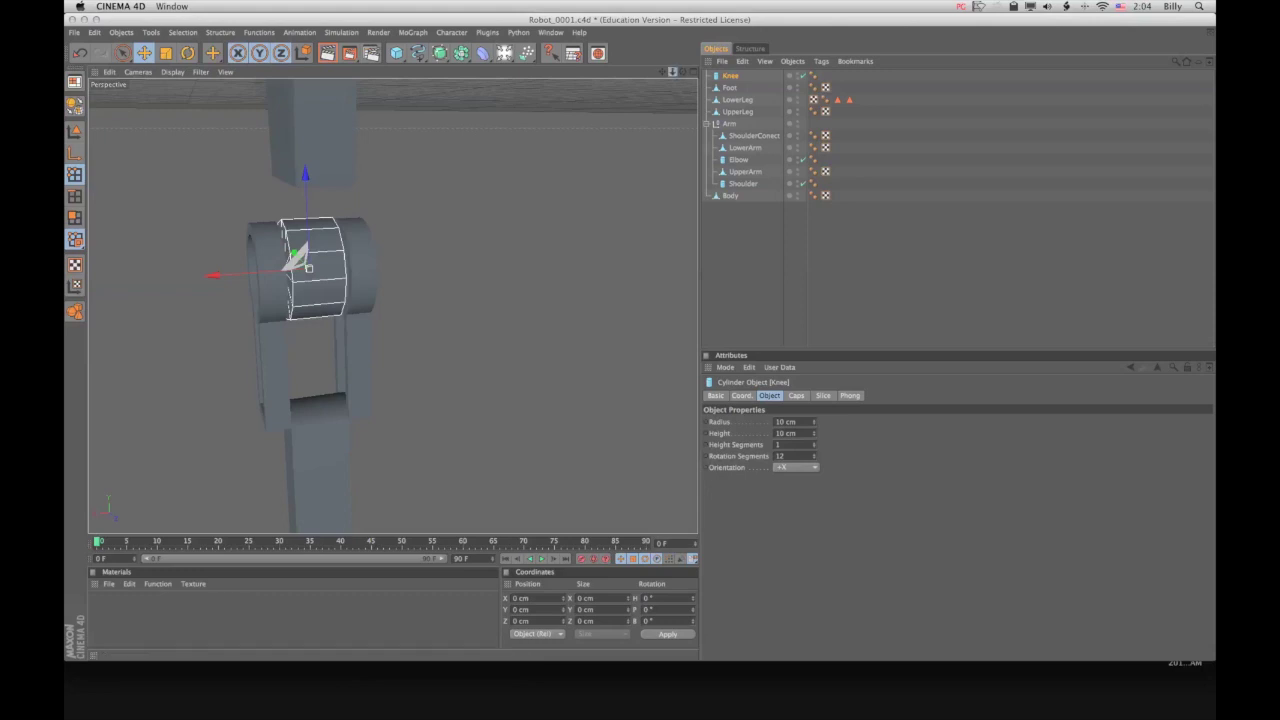
pyautogui.scroll(-4, 392, 306)
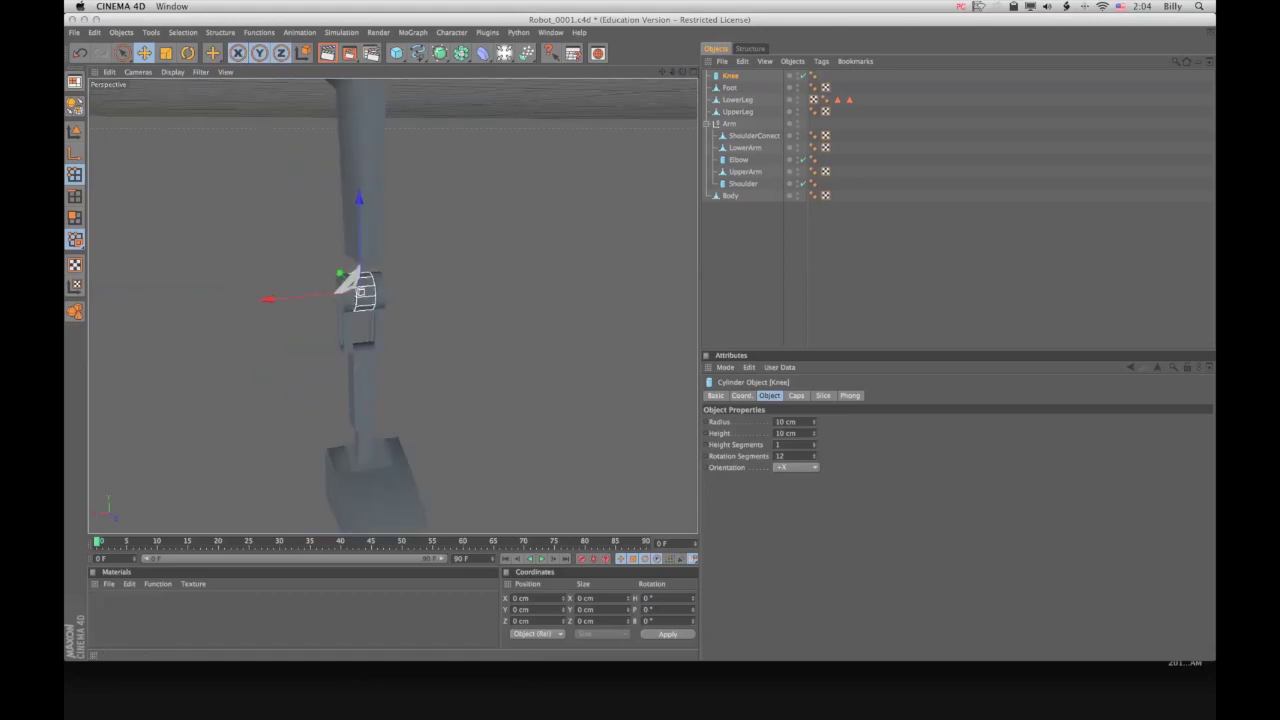
pyautogui.moveTo(683, 72)
pyautogui.mouseDown()
pyautogui.moveTo(790, 80)
pyautogui.moveTo(660, 76)
pyautogui.mouseUp()
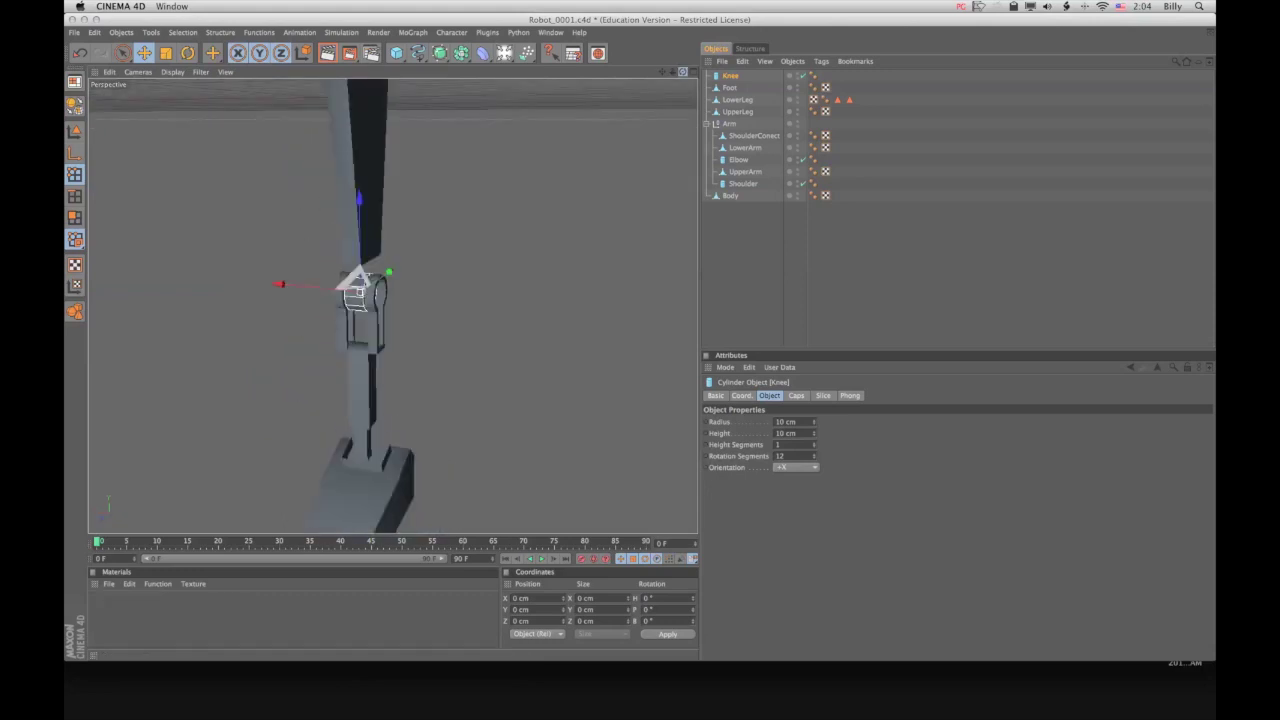
pyautogui.moveTo(750, 74); pyautogui.dragTo(795, 75)
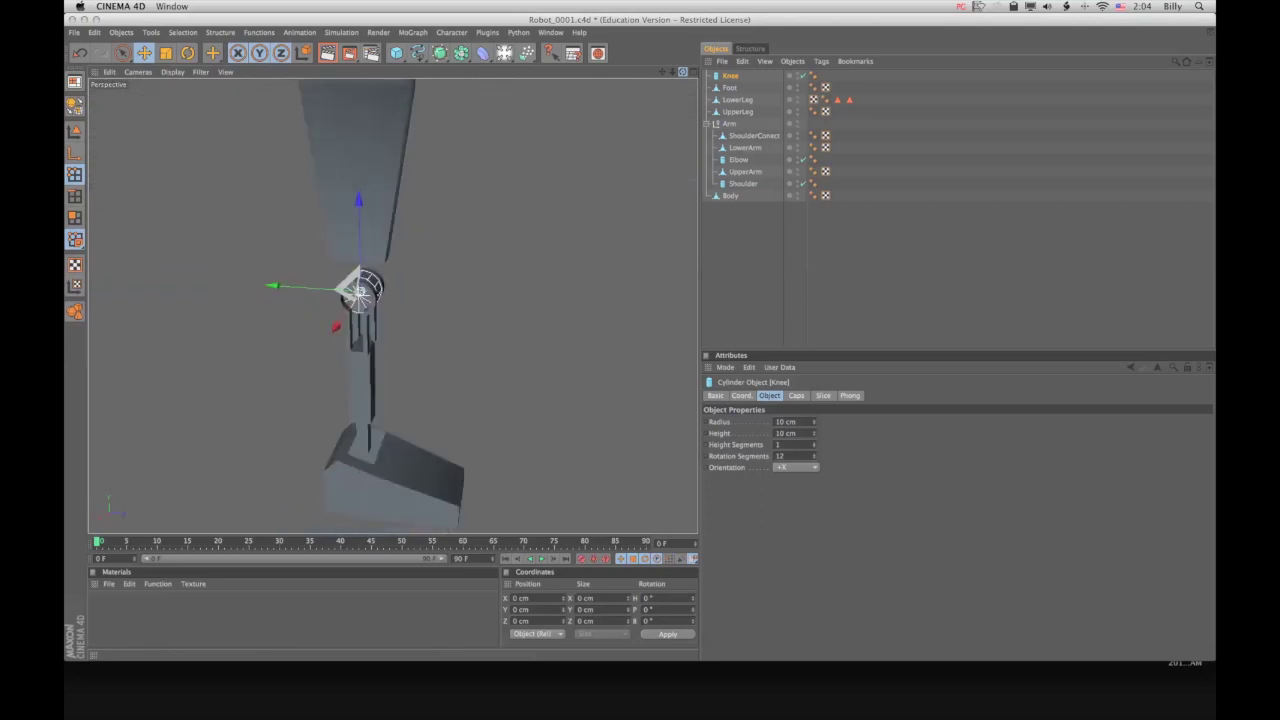
pyautogui.moveTo(673, 72); pyautogui.dragTo(610, 73)
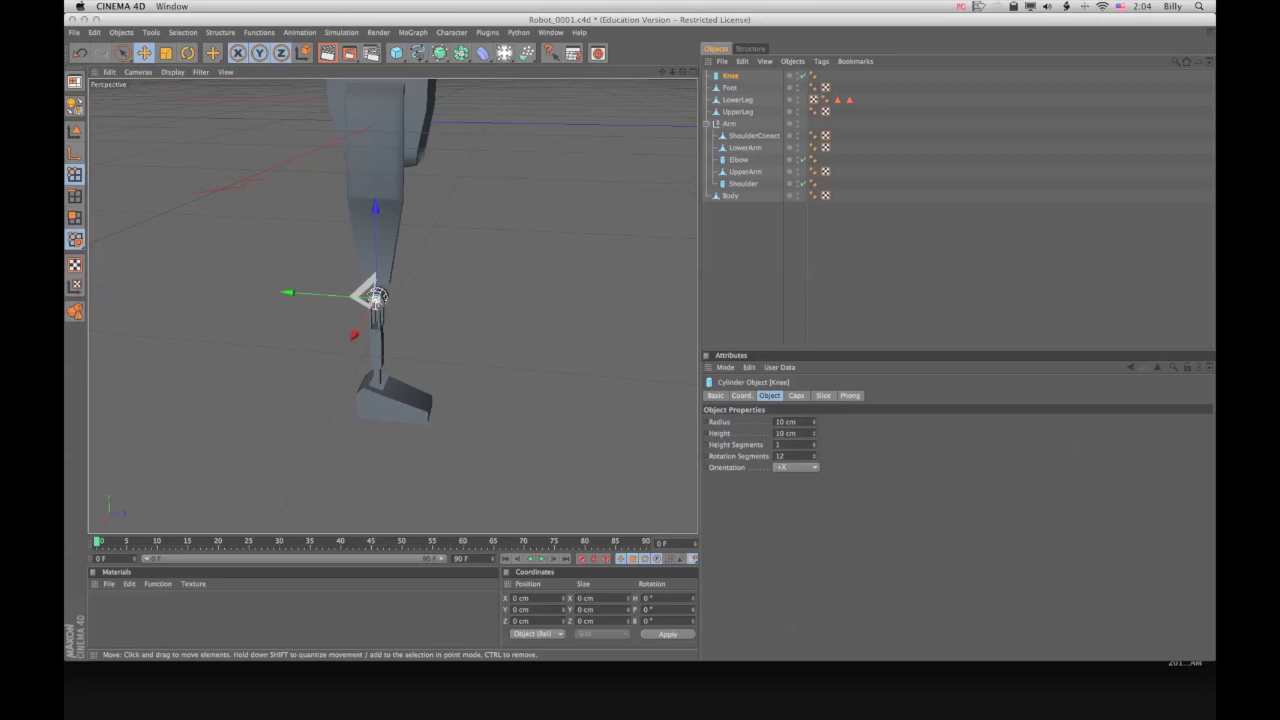
pyautogui.moveTo(662, 72); pyautogui.dragTo(657, 334)
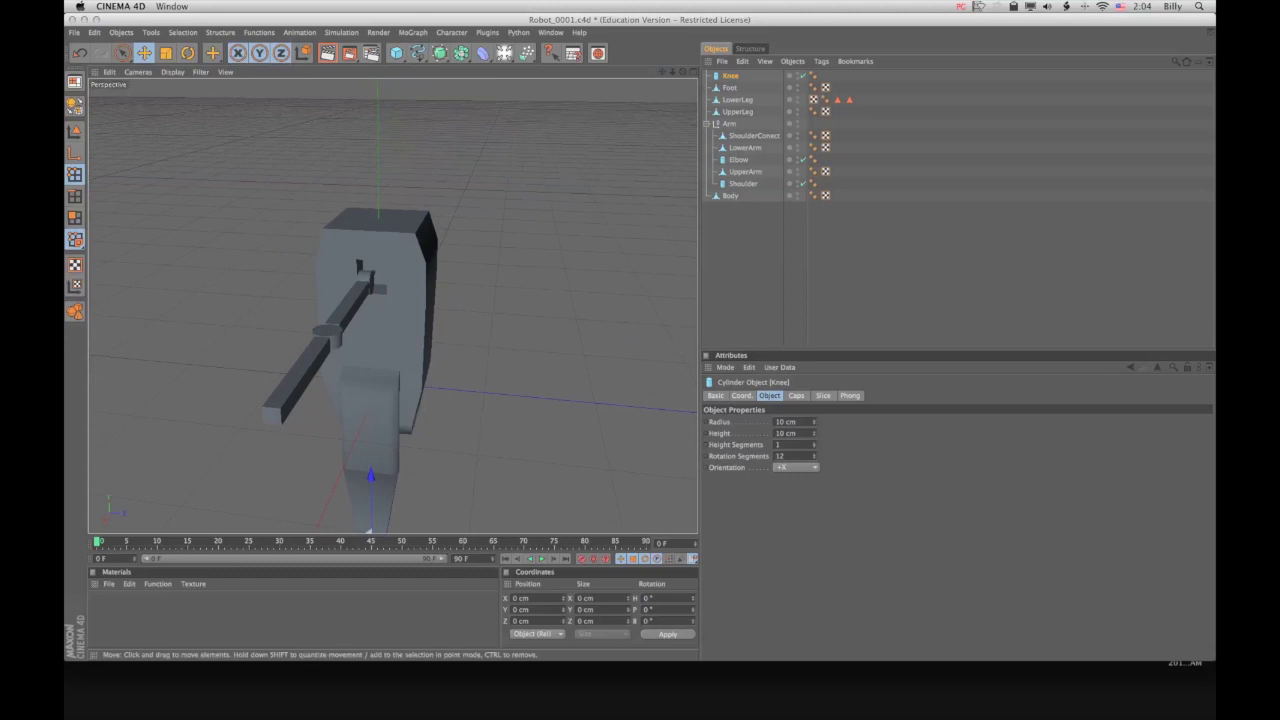